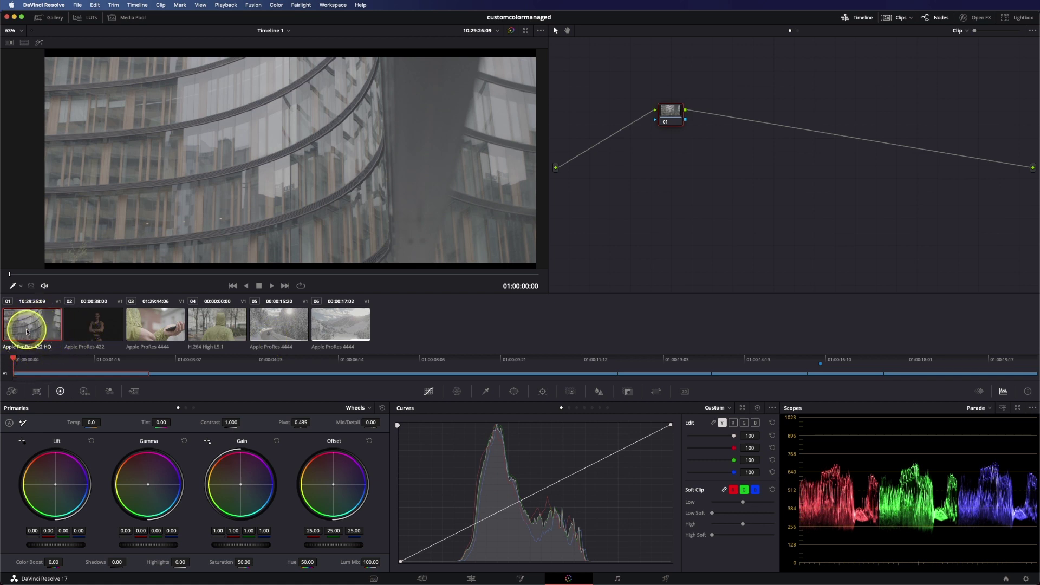
- Preview the woman, phone-in-hand and hooded-figure clips, scrubbing through their frames
{"action": "left_click", "coordinate": [97, 324]}
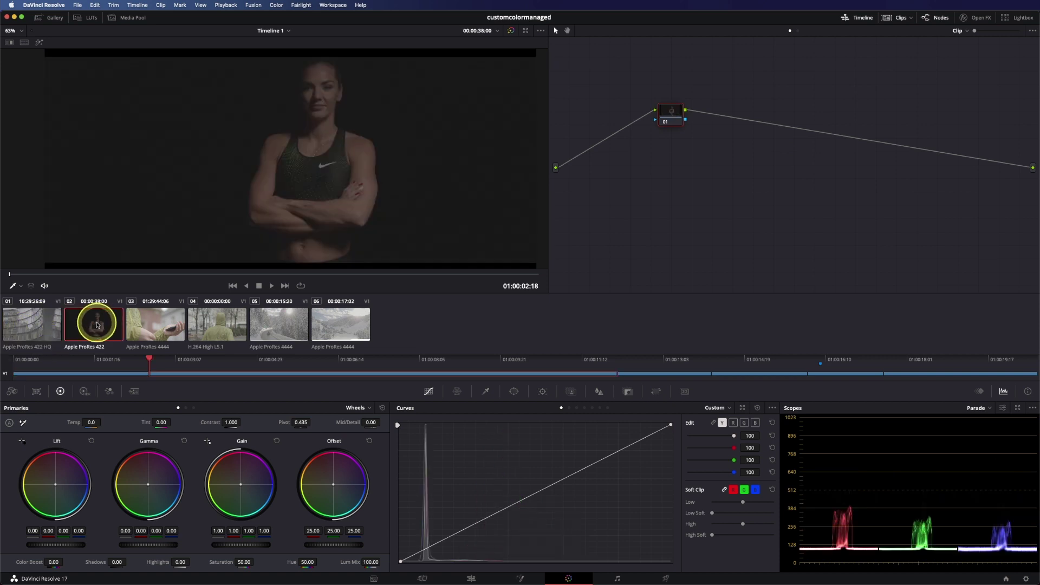
{"action": "left_click", "coordinate": [236, 360]}
{"action": "mouse_move", "coordinate": [236, 362]}
{"action": "left_mouse_down"}
{"action": "mouse_move", "coordinate": [104, 361]}
{"action": "mouse_move", "coordinate": [233, 362]}
{"action": "left_mouse_up"}
{"action": "left_click", "coordinate": [160, 332]}
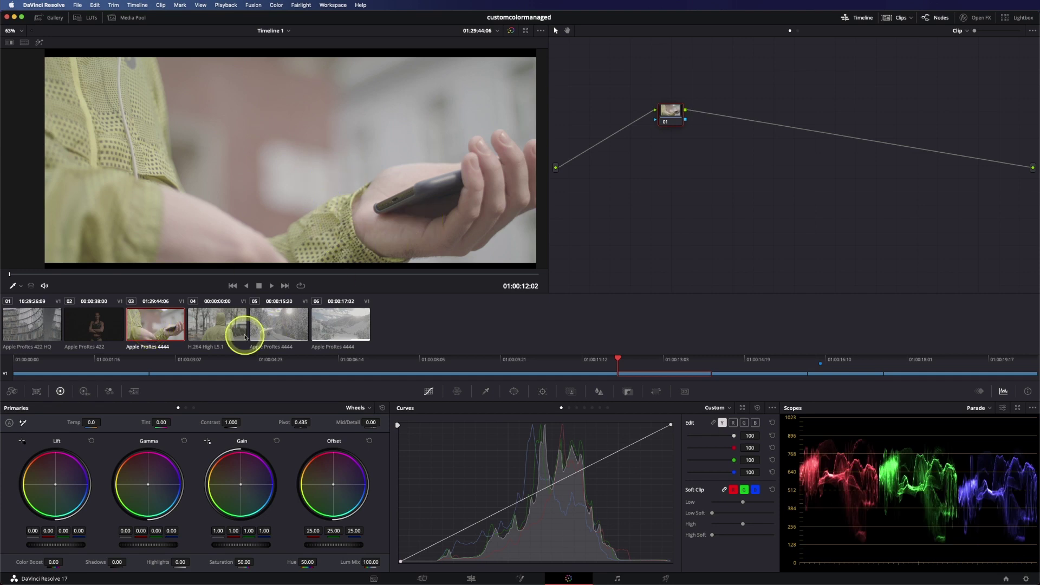
{"action": "left_click", "coordinate": [217, 320]}
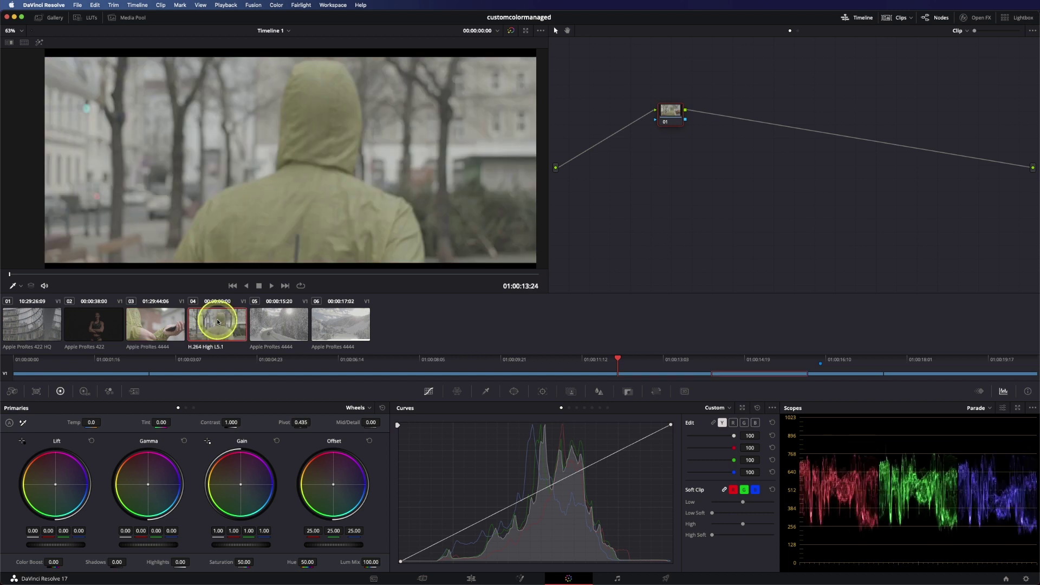
{"action": "left_click", "coordinate": [744, 361]}
{"action": "left_click_drag", "start_coordinate": [744, 361], "coordinate": [767, 360]}
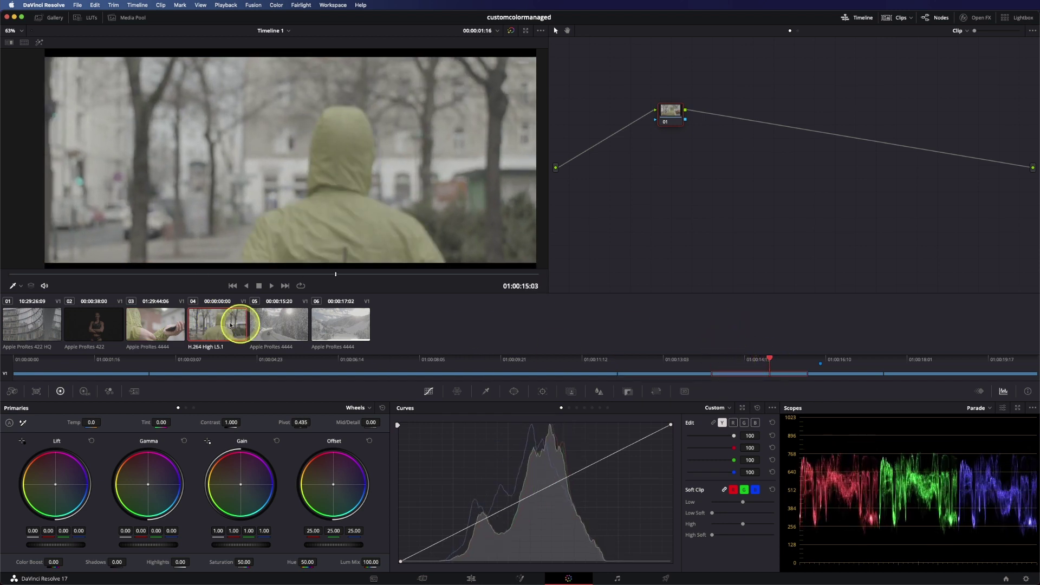
- Revisit the phone and hooded clips, then settle on a frame of the snowy road clip 05
{"action": "left_click", "coordinate": [164, 325]}
{"action": "left_click", "coordinate": [219, 324]}
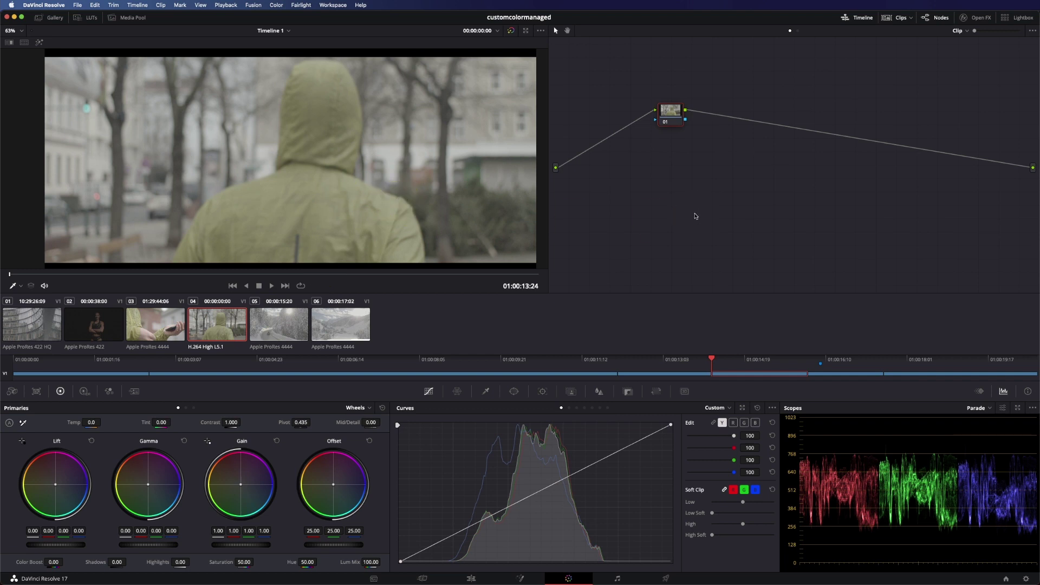
{"action": "left_click", "coordinate": [278, 318]}
{"action": "left_click_drag", "start_coordinate": [808, 358], "coordinate": [843, 358]}
{"action": "left_click", "coordinate": [425, 389]}
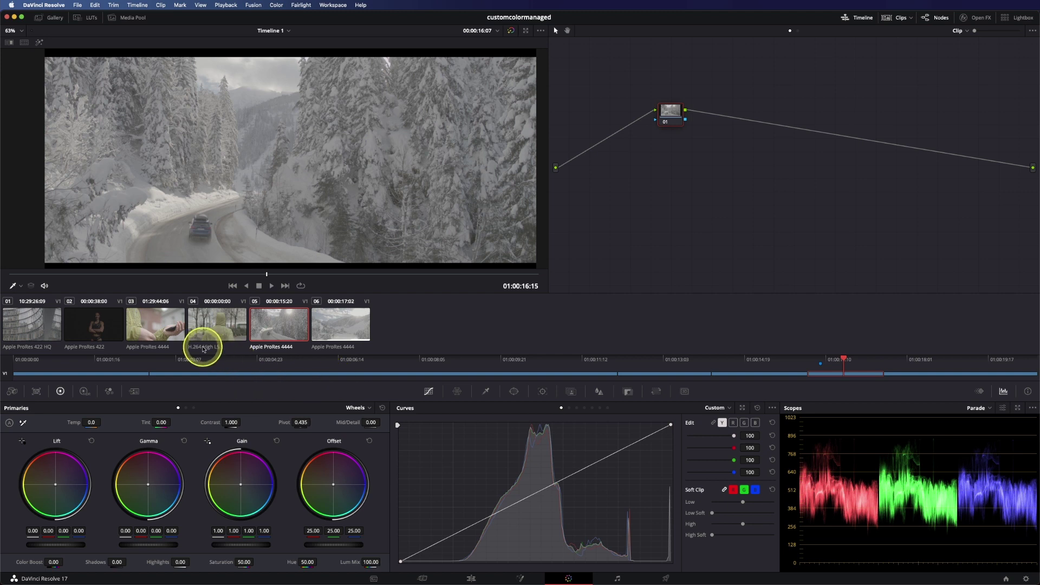
- Put the first two clips into a new group named 'Arri'
{"action": "left_click", "coordinate": [37, 327]}
{"action": "right_click", "coordinate": [87, 331]}
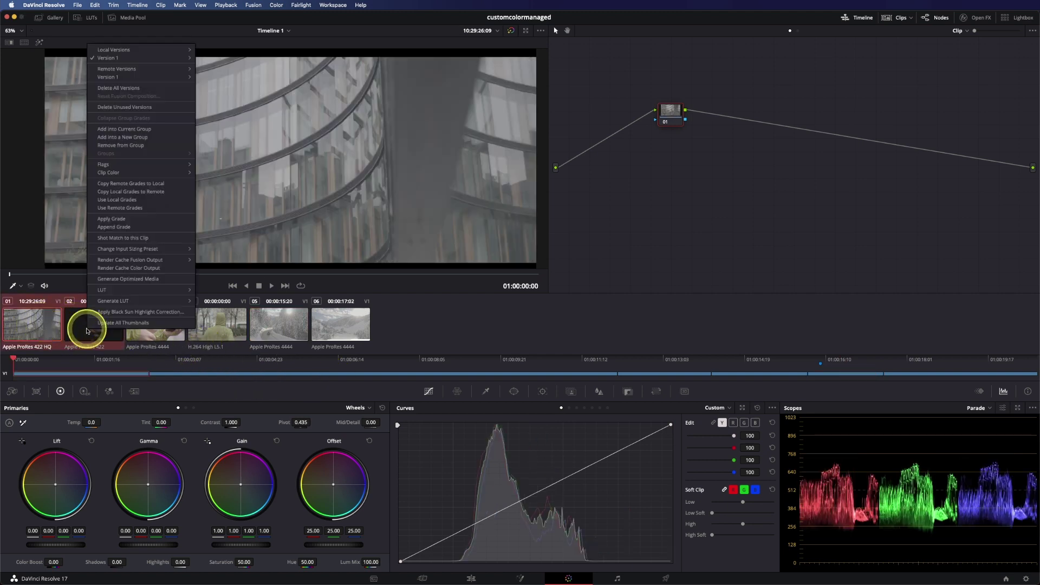
{"action": "left_click", "coordinate": [124, 137]}
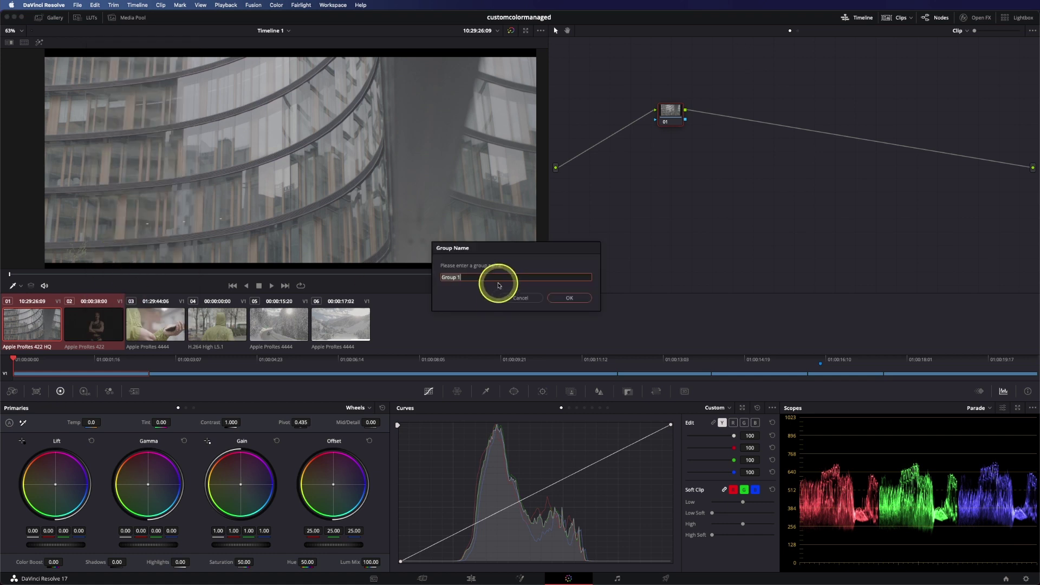
{"action": "type", "text": "Arri"}
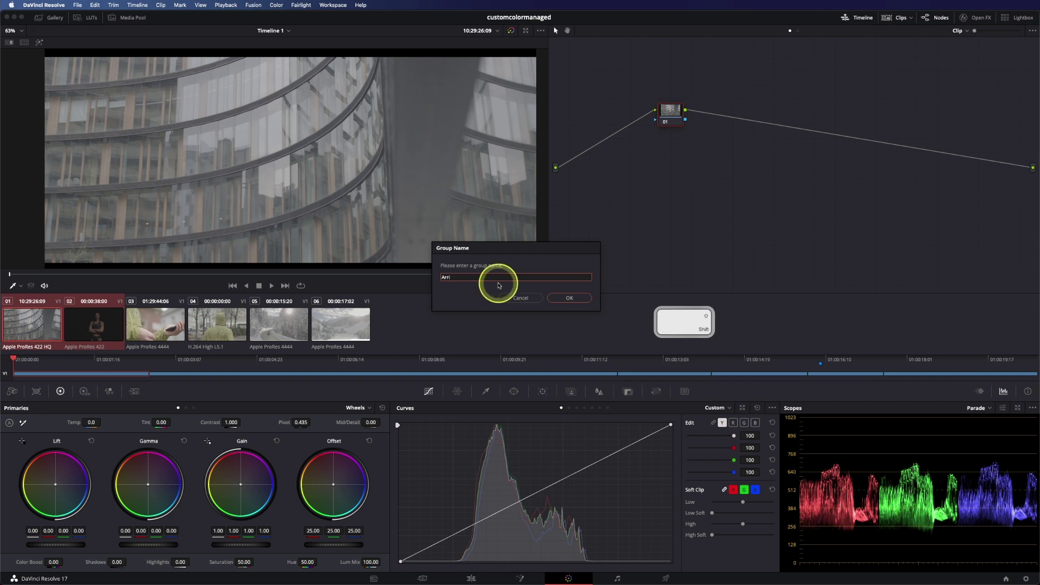
{"action": "key", "text": "Return"}
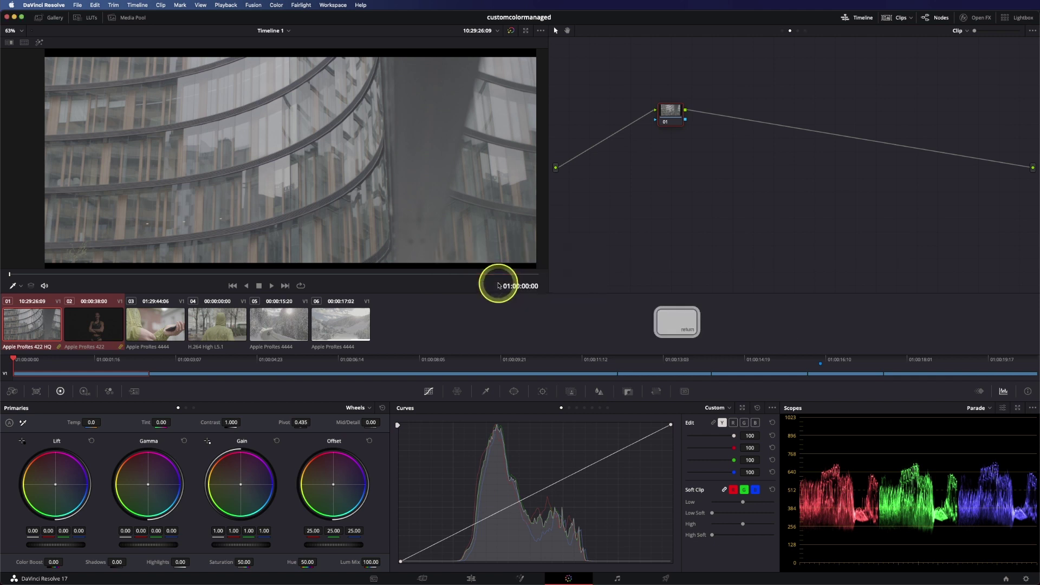
- Put the phone-in-hand clip into a new group named 'BM Ursa Mini'
{"action": "right_click", "coordinate": [161, 327]}
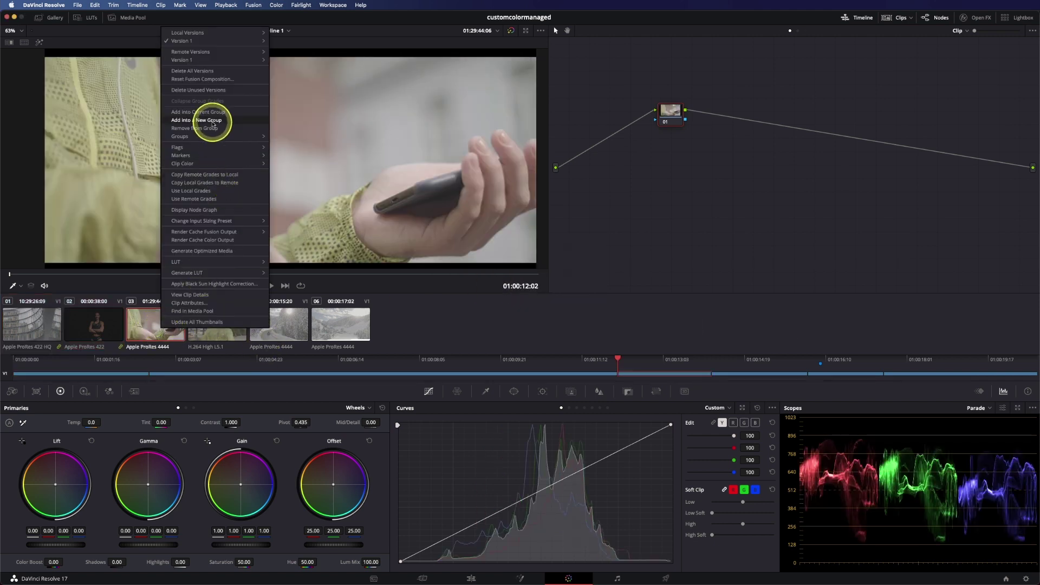
{"action": "left_click", "coordinate": [214, 120]}
{"action": "type", "text": "BM U"}
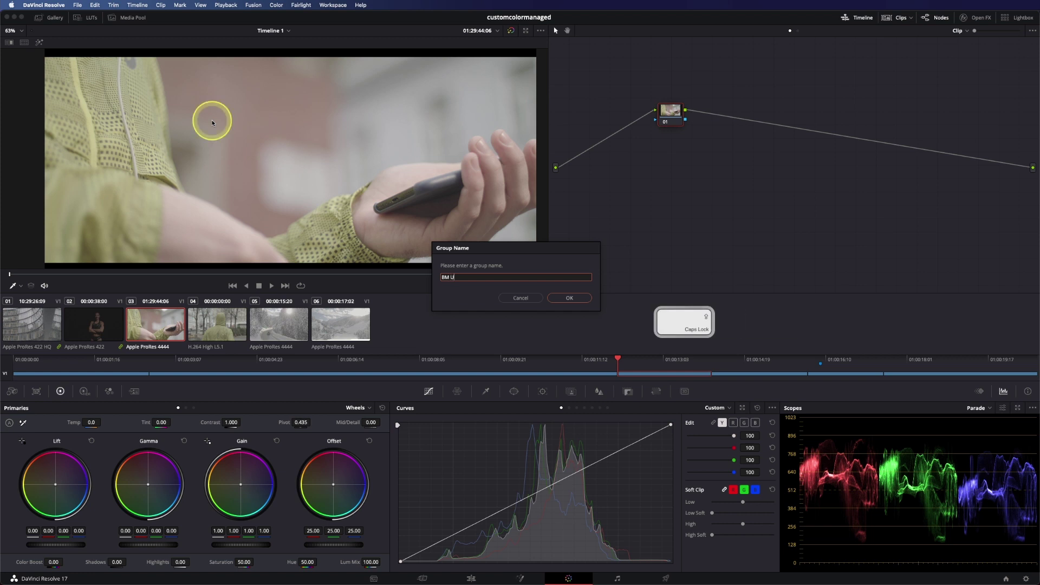
{"action": "type", "text": "rsa Mi"}
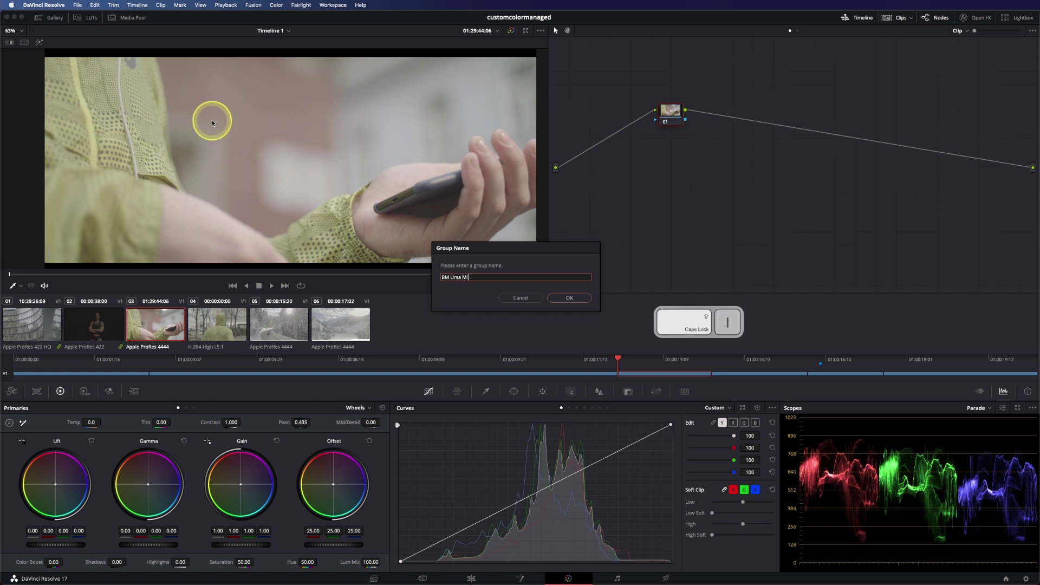
{"action": "key", "text": "Return"}
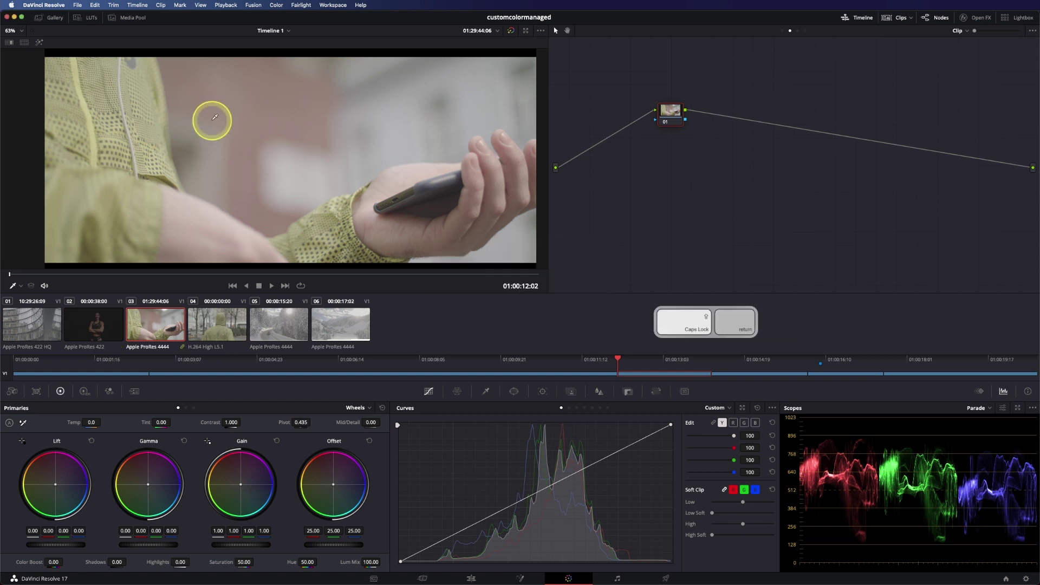
- Put the hooded-figure clip into a new group named 'Sony'
{"action": "right_click", "coordinate": [236, 325]}
{"action": "left_click", "coordinate": [255, 118]}
{"action": "type", "text": "So"}
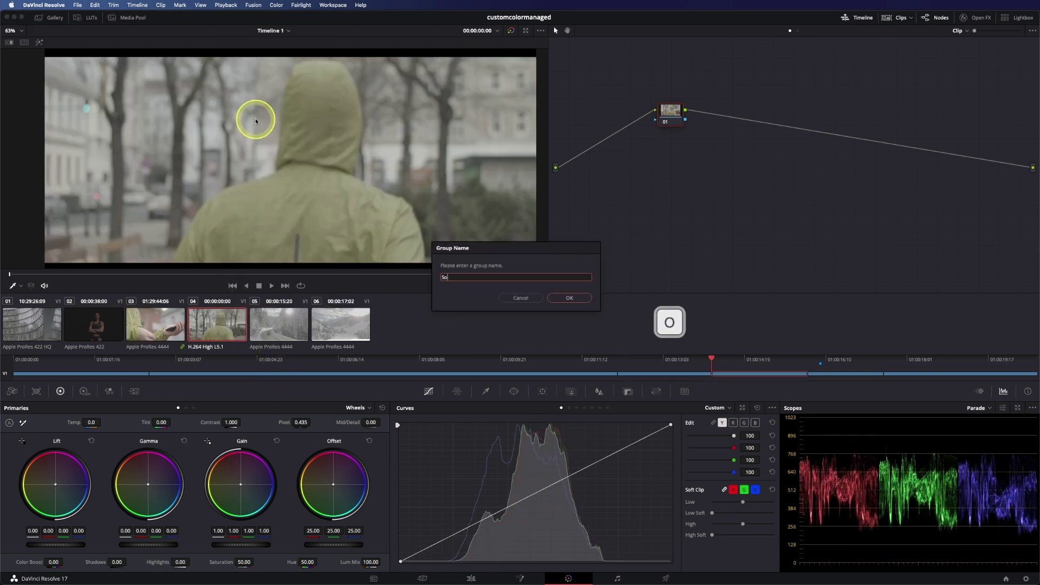
{"action": "type", "text": "ny"}
{"action": "key", "text": "Return"}
- Put both snowy clips into a new group named 'DJI'
{"action": "right_click", "coordinate": [287, 325]}
{"action": "left_click", "coordinate": [368, 129]}
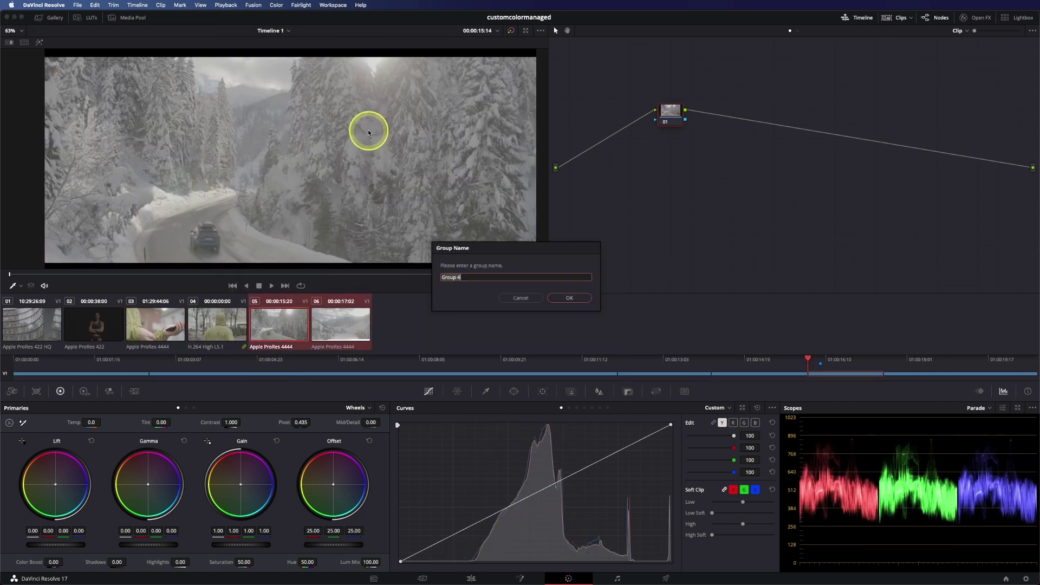
{"action": "type", "text": "DJI"}
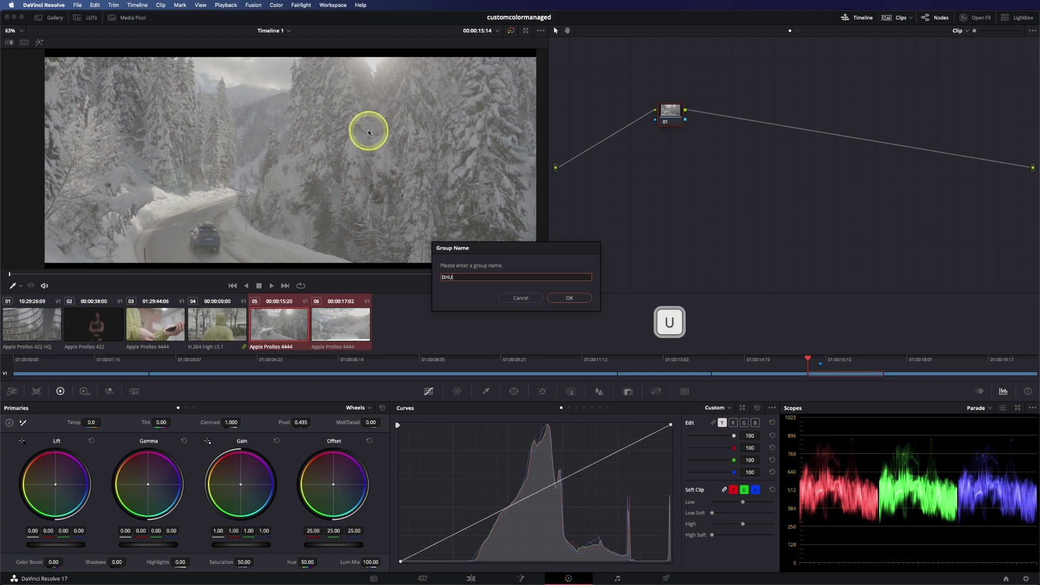
{"action": "key", "text": "Return"}
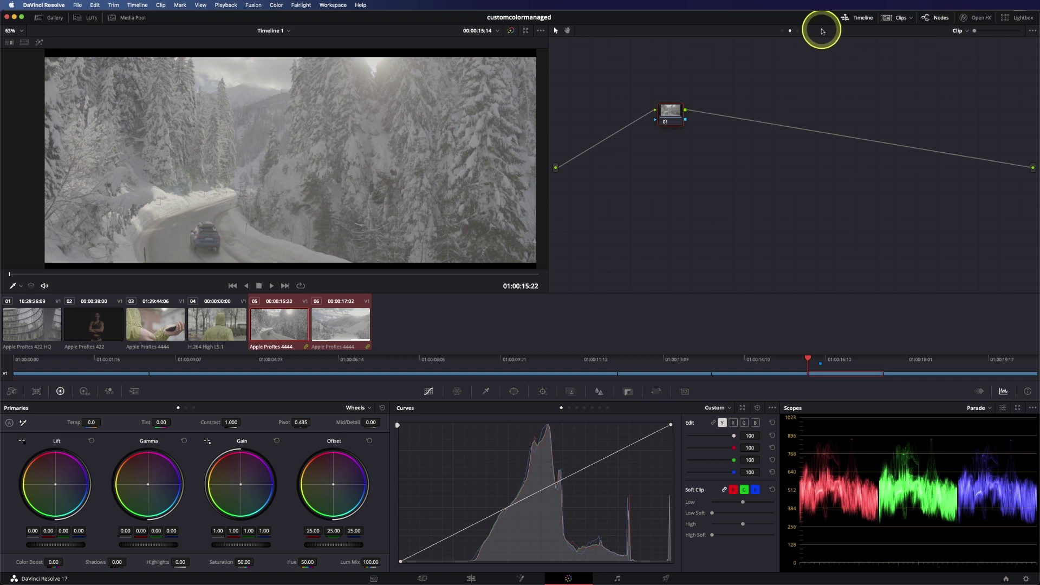
- Switch the node graph to Group Pre-Clip and reposition node 01
{"action": "left_click", "coordinate": [782, 31]}
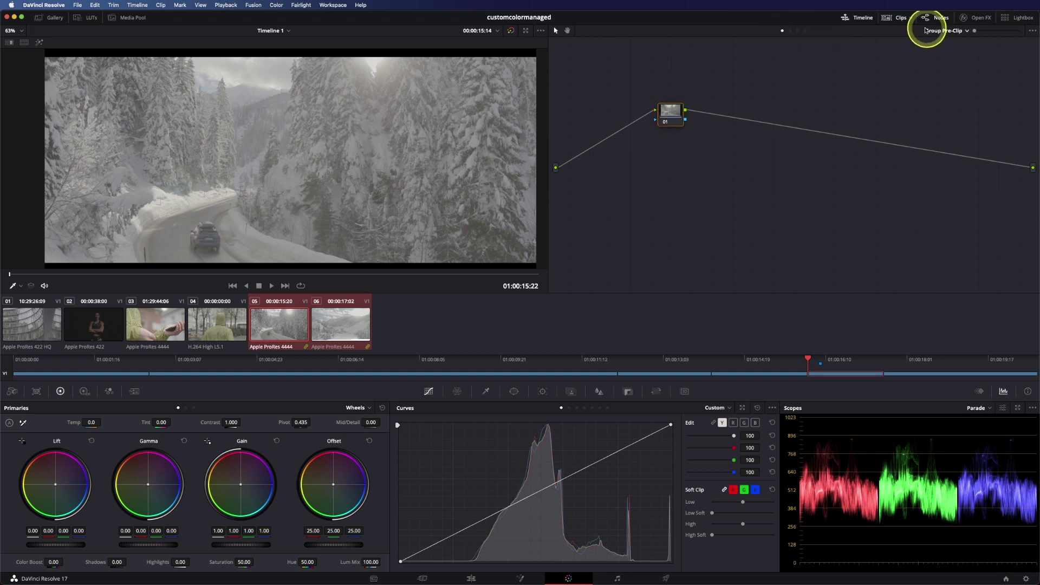
{"action": "left_click", "coordinate": [798, 31]}
{"action": "left_click", "coordinate": [807, 31]}
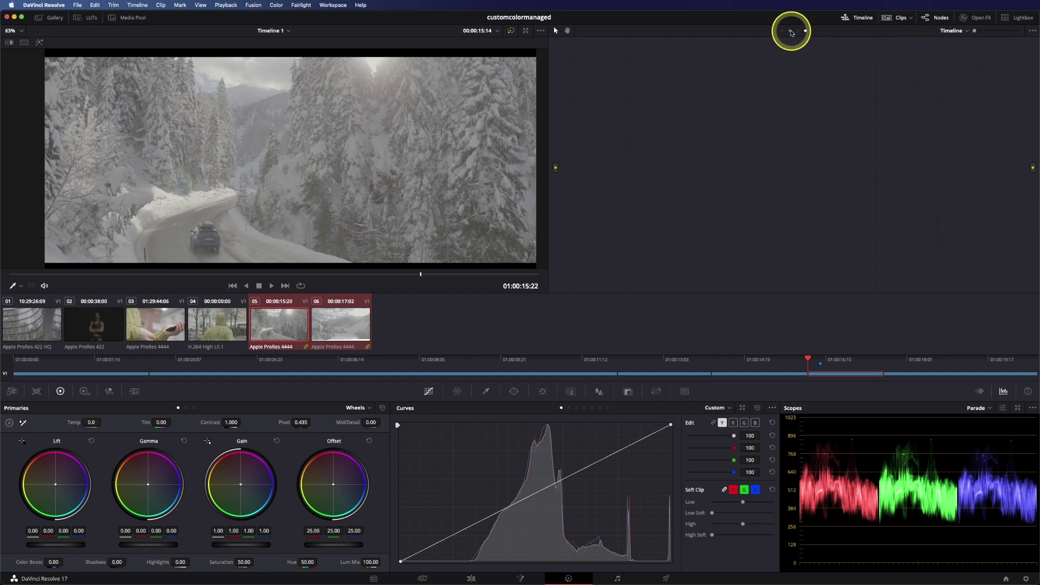
{"action": "left_click", "coordinate": [782, 31]}
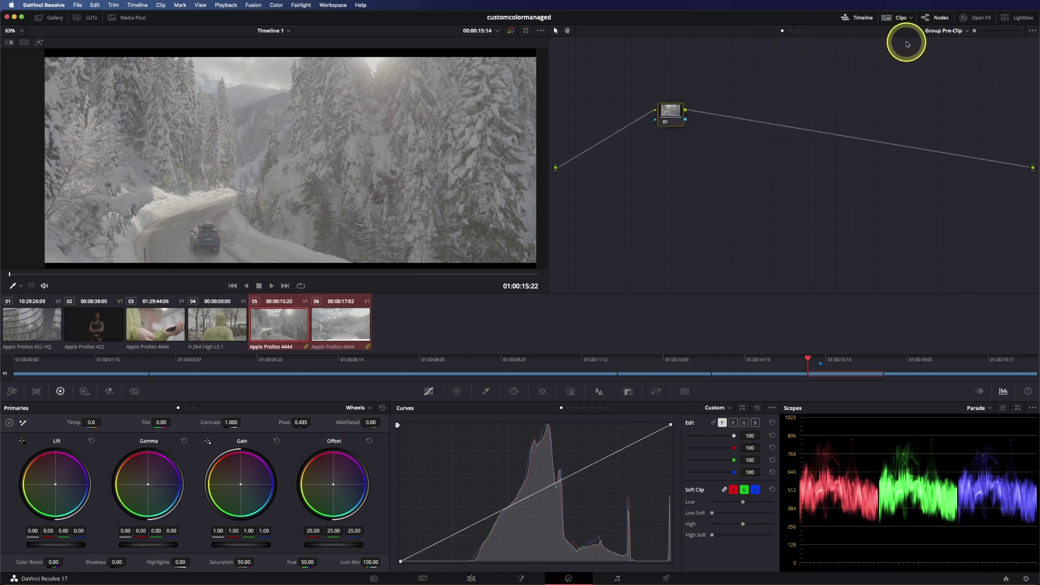
{"action": "left_click_drag", "start_coordinate": [666, 116], "coordinate": [640, 128]}
- Search the Open FX library for 'color' and apply Color Space Transform to node 01
{"action": "left_click", "coordinate": [974, 20]}
{"action": "left_click", "coordinate": [911, 47]}
{"action": "type", "text": "color"}
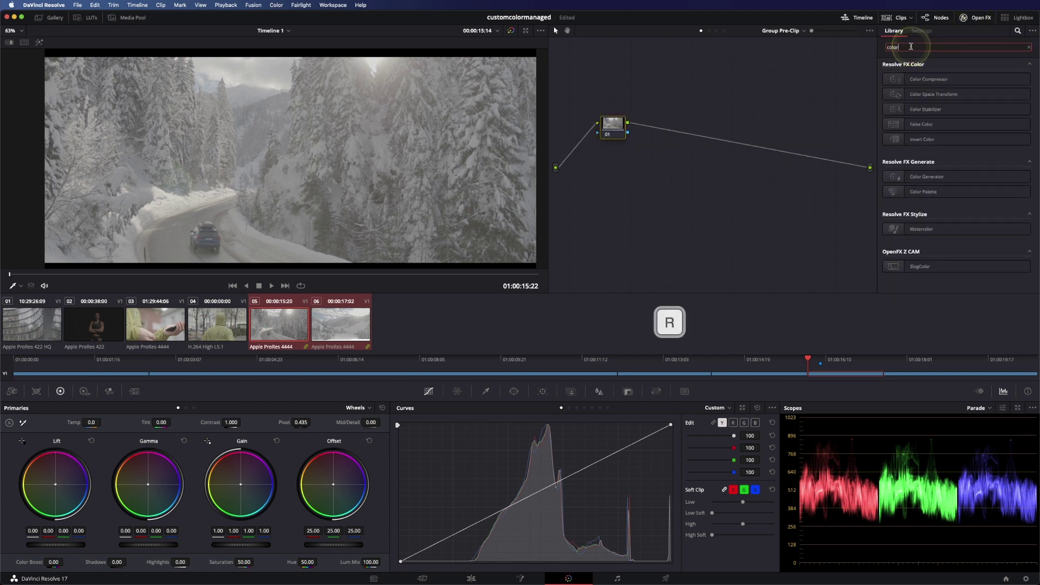
{"action": "left_click", "coordinate": [926, 100]}
{"action": "left_click_drag", "start_coordinate": [926, 99], "coordinate": [618, 134]}
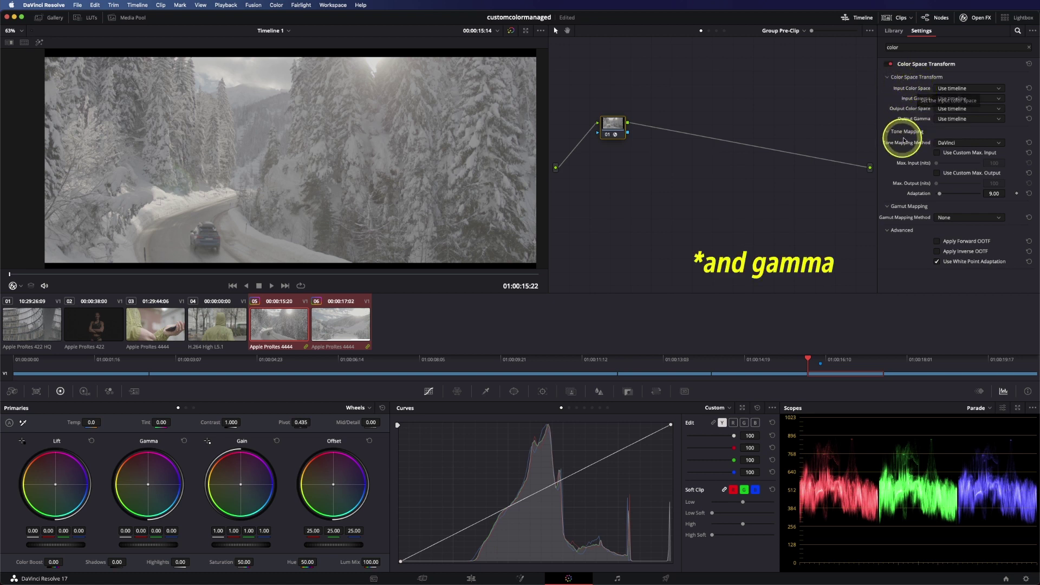
- Set the transform's input to Blackmagic Design Film Gen 1 / Film, output to Rec.709 / Rec.709
{"action": "left_click", "coordinate": [960, 90]}
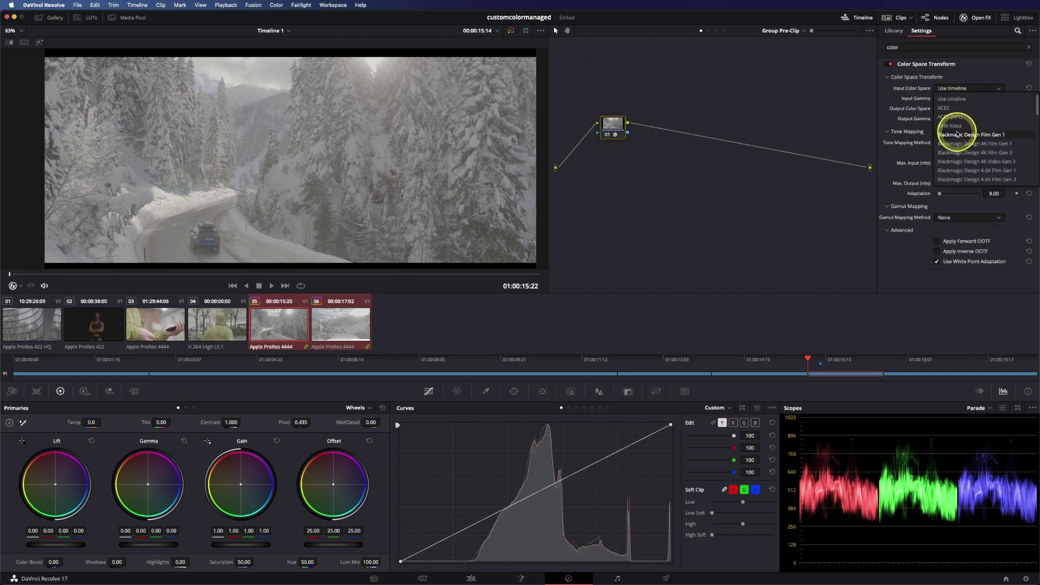
{"action": "left_click", "coordinate": [953, 135]}
{"action": "left_click", "coordinate": [953, 103]}
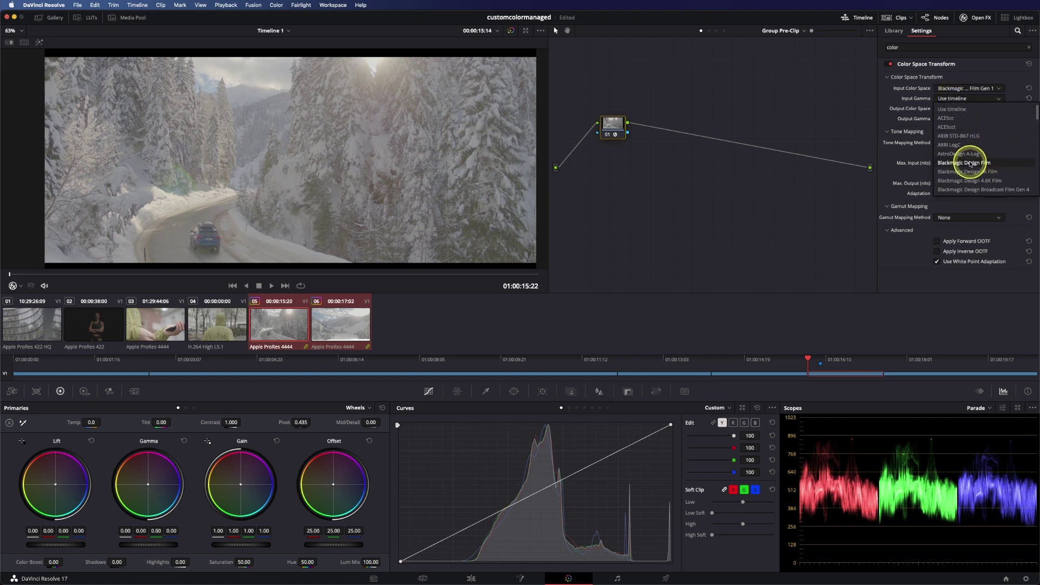
{"action": "left_click", "coordinate": [971, 163]}
{"action": "left_click", "coordinate": [958, 107]}
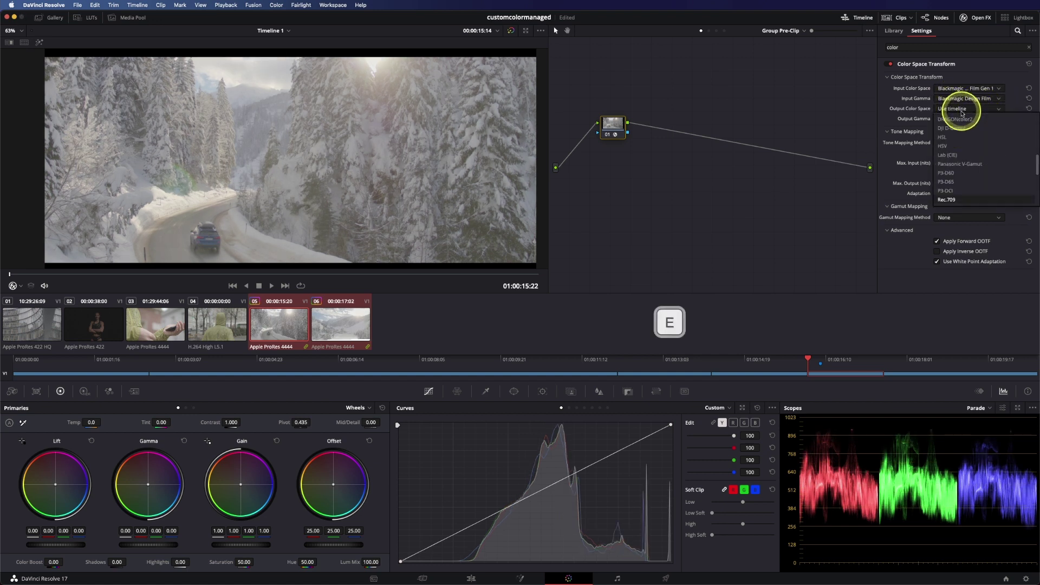
{"action": "left_click", "coordinate": [957, 199]}
{"action": "left_click", "coordinate": [957, 119]}
{"action": "type", "text": "re"}
{"action": "left_click", "coordinate": [957, 210]}
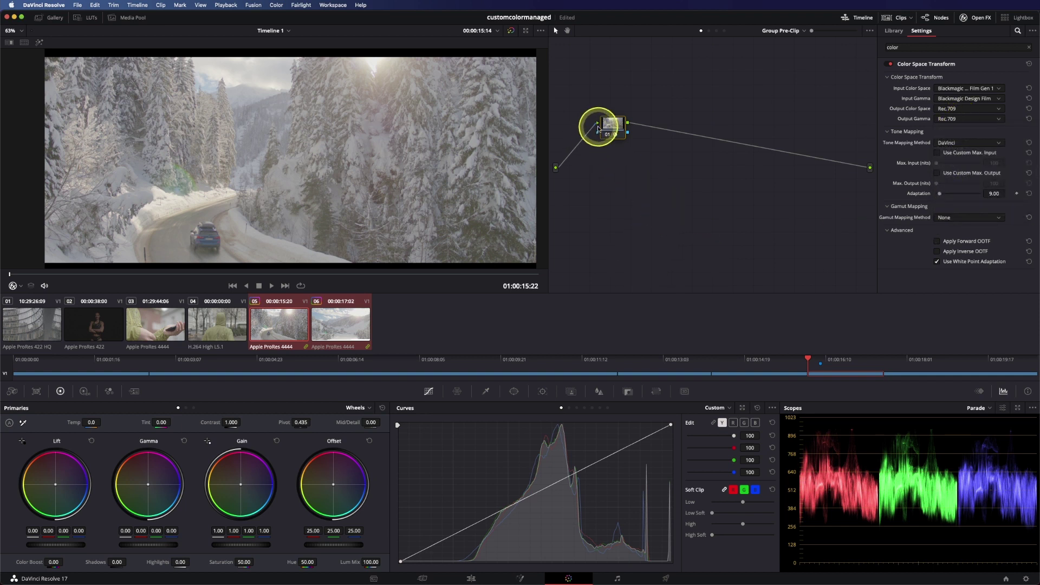
{"action": "mouse_move", "coordinate": [596, 135]}
{"action": "left_mouse_down"}
{"action": "mouse_move", "coordinate": [620, 142]}
{"action": "mouse_move", "coordinate": [611, 145]}
{"action": "left_mouse_up"}
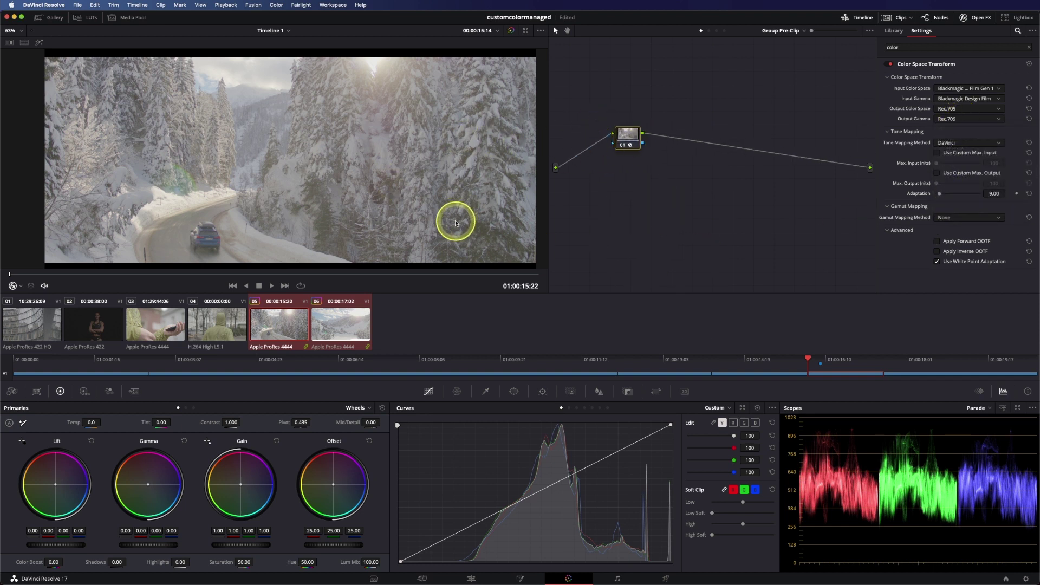
- Change the output color space to ARRI Alexa and output gamma to ARRI LogC
{"action": "left_click", "coordinate": [960, 111]}
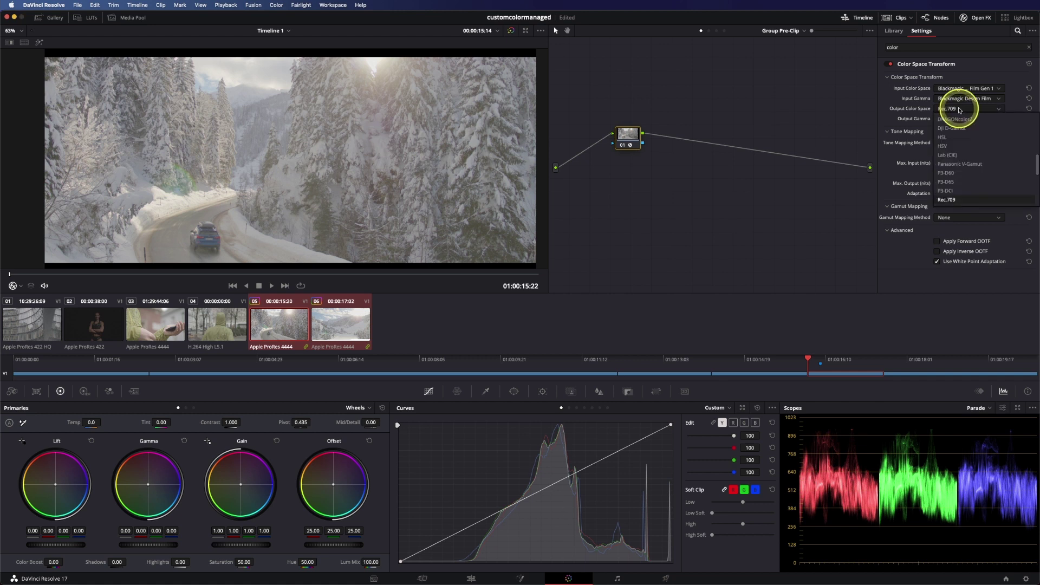
{"action": "key", "text": "a"}
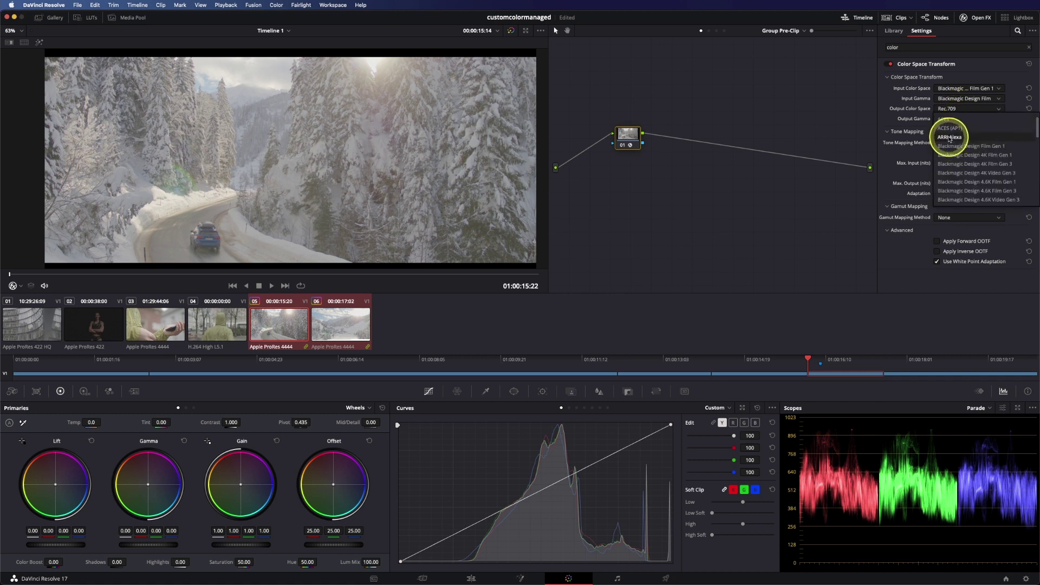
{"action": "left_click", "coordinate": [954, 130]}
{"action": "left_click", "coordinate": [960, 119]}
{"action": "key", "text": "a"}
{"action": "left_click", "coordinate": [944, 157]}
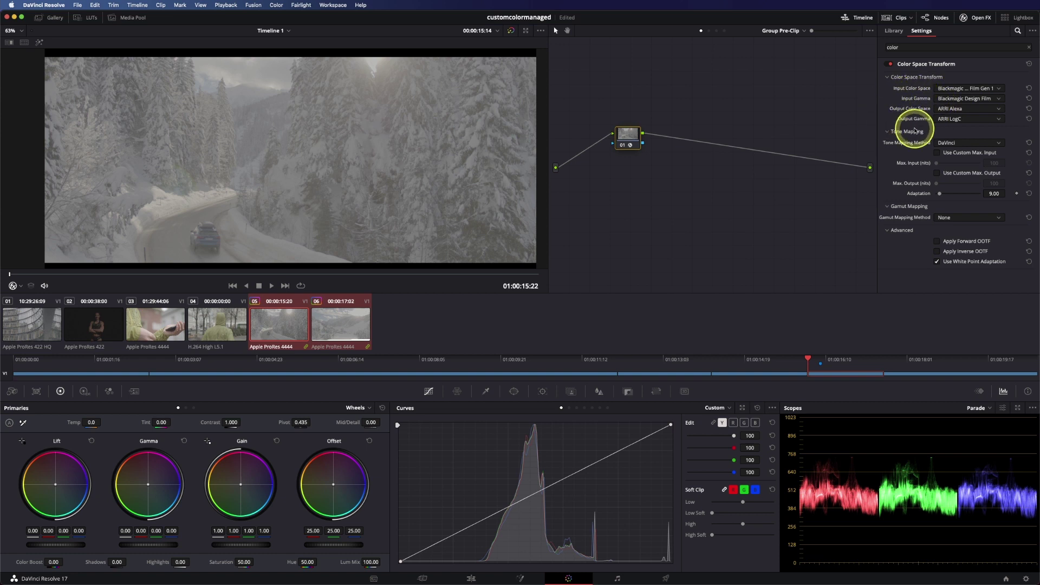
{"action": "left_click", "coordinate": [709, 30]}
{"action": "left_click_drag", "start_coordinate": [653, 106], "coordinate": [636, 123]}
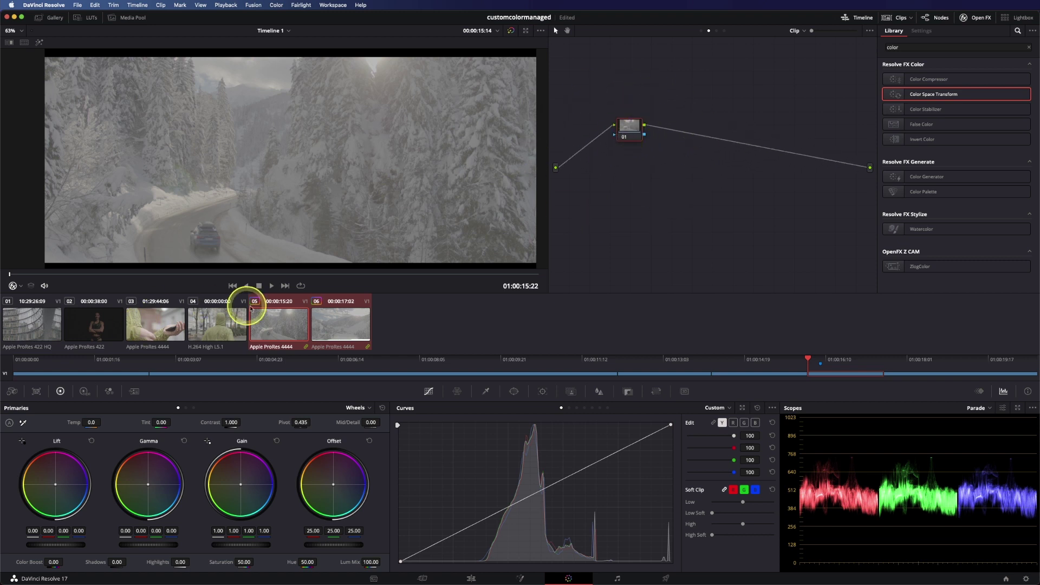
{"action": "left_click", "coordinate": [716, 31]}
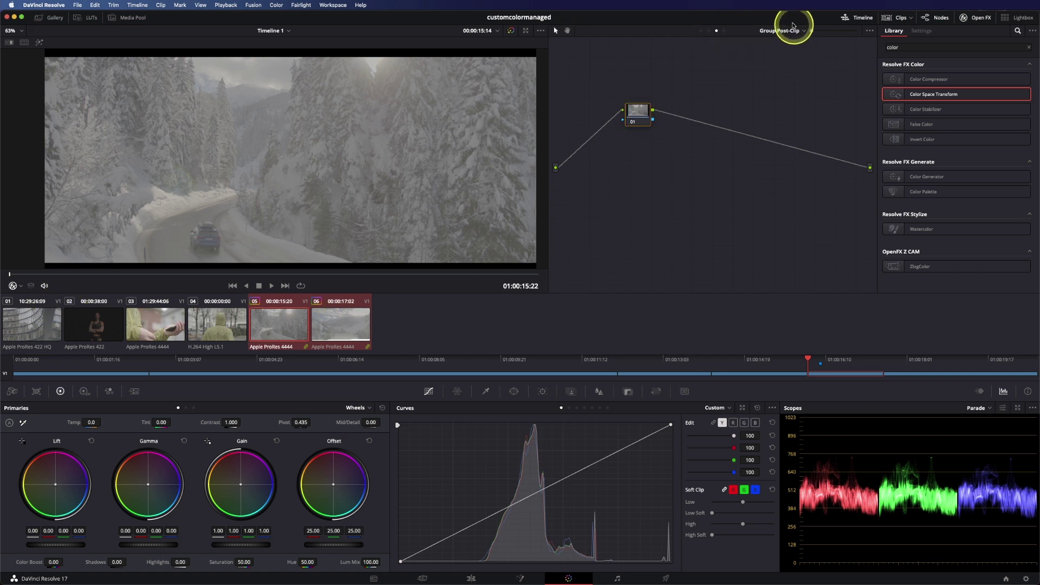
{"action": "left_click", "coordinate": [725, 31]}
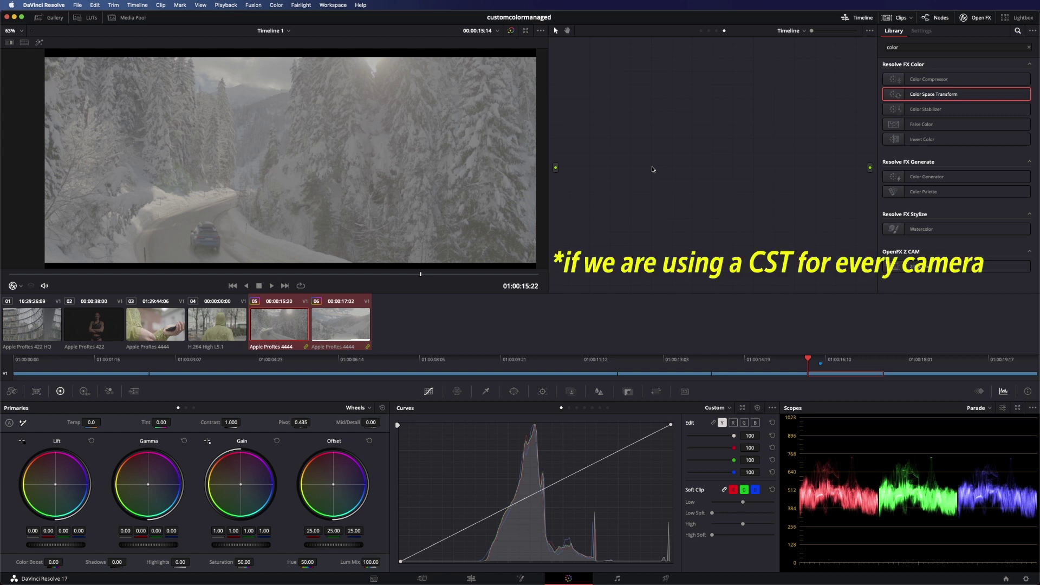
{"action": "left_click", "coordinate": [711, 37]}
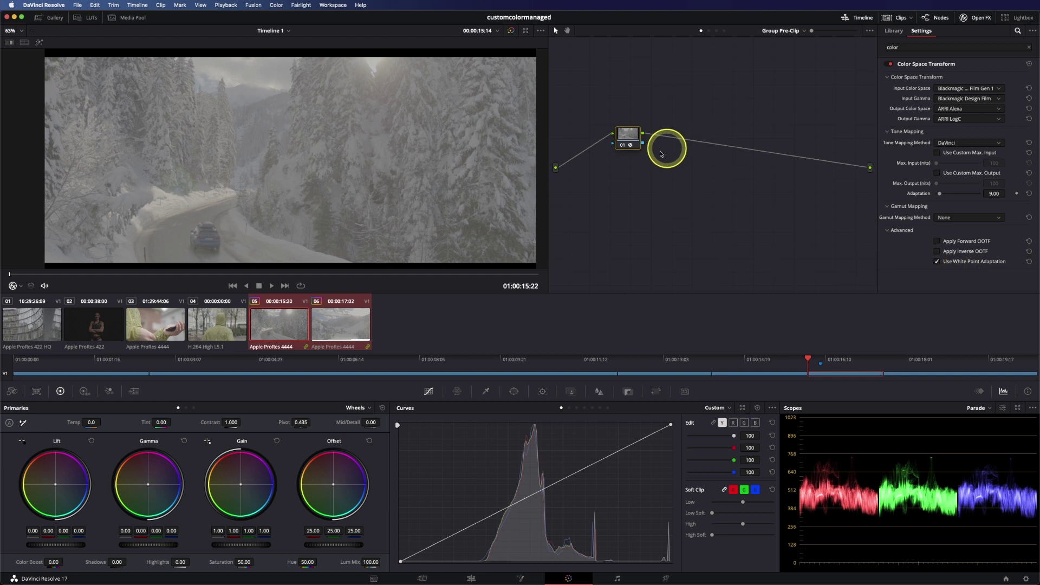
{"action": "left_click", "coordinate": [51, 17]}
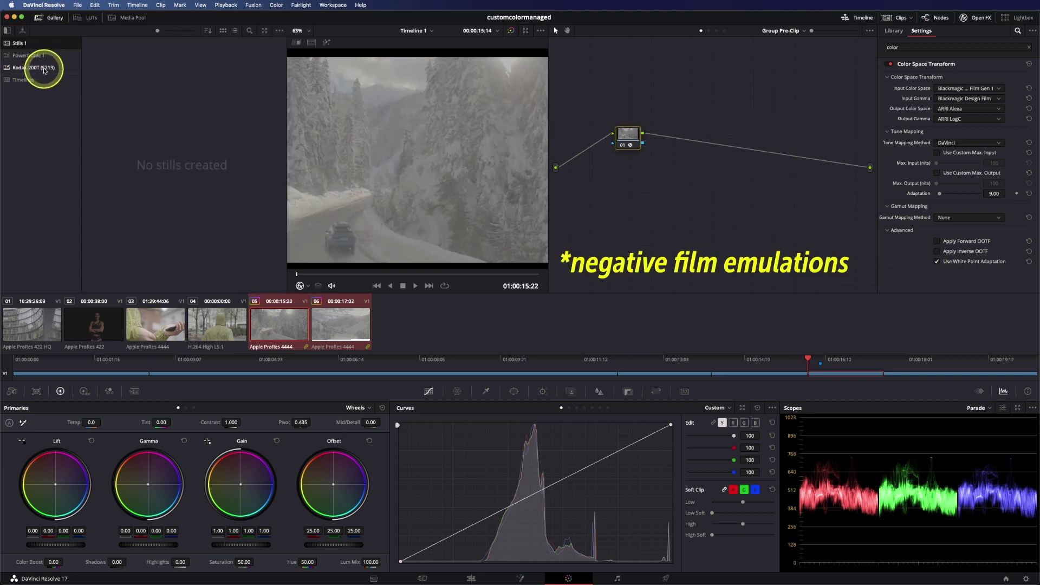
{"action": "left_click", "coordinate": [41, 69]}
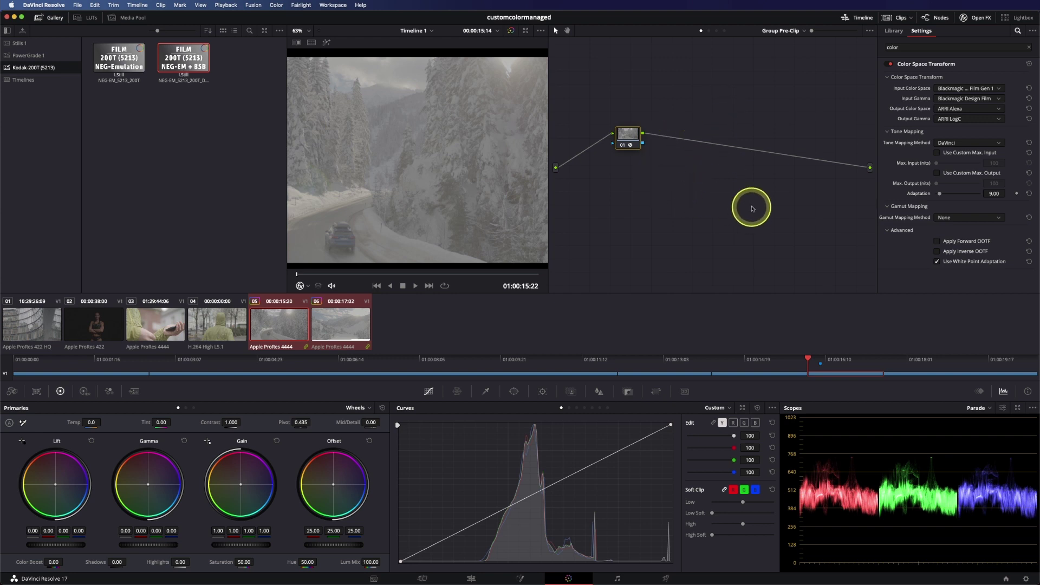
{"action": "left_click", "coordinate": [50, 19]}
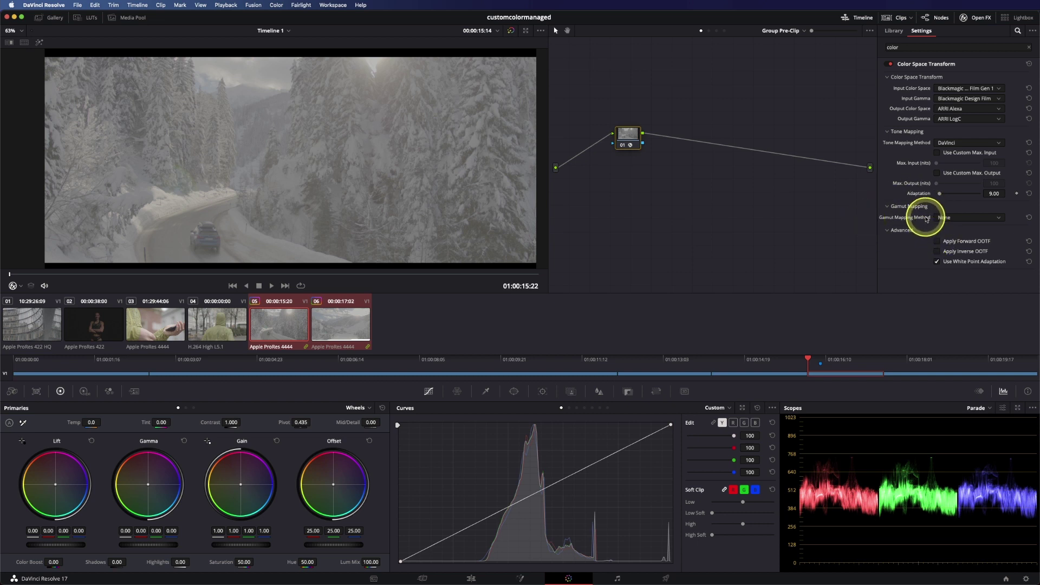
- Set the Gamut Mapping Method to Saturation Compression (knee 0.900, max 1.000)
{"action": "left_click", "coordinate": [953, 218]}
{"action": "left_click", "coordinate": [973, 237]}
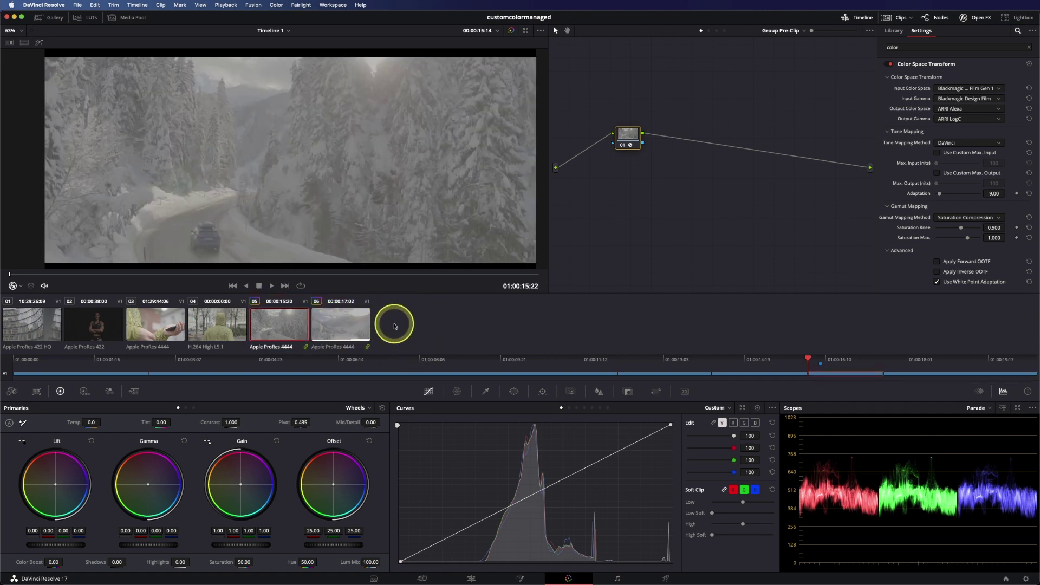
- Put RED clip 07 into a new group, keeping the default name Group 5
{"action": "left_click", "coordinate": [414, 325]}
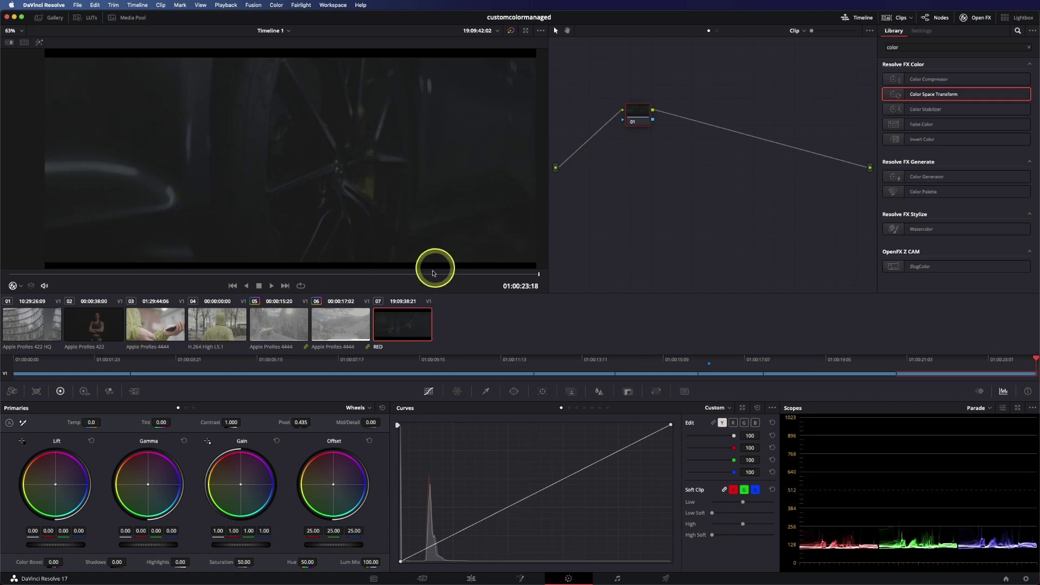
{"action": "right_click", "coordinate": [399, 321]}
{"action": "mouse_move", "coordinate": [427, 143]}
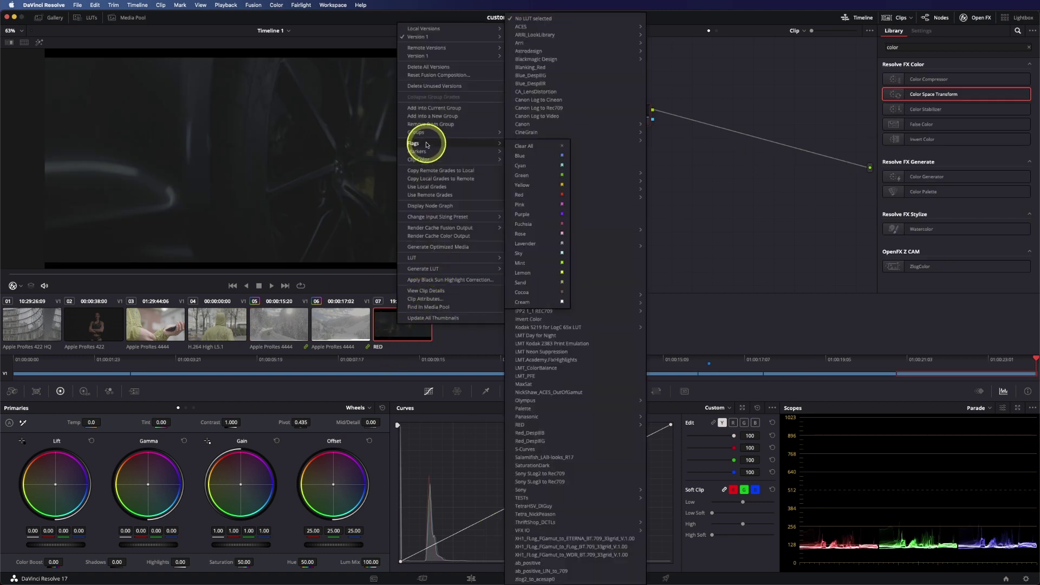
{"action": "left_click", "coordinate": [429, 116]}
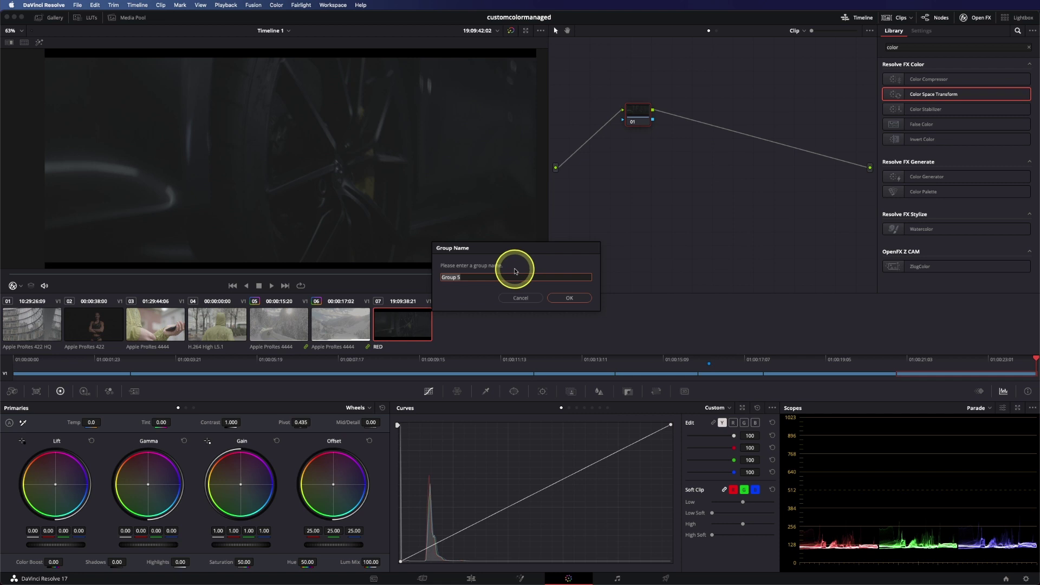
{"action": "key", "text": "Return"}
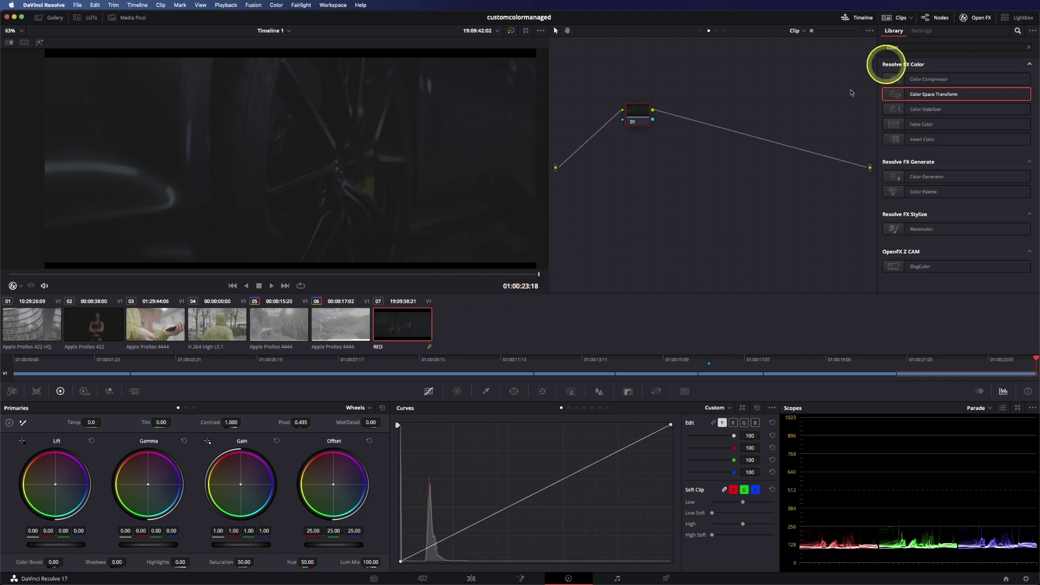
- Return to snowy road clip 05 and show its timeline-level node graph
{"action": "left_click", "coordinate": [279, 324]}
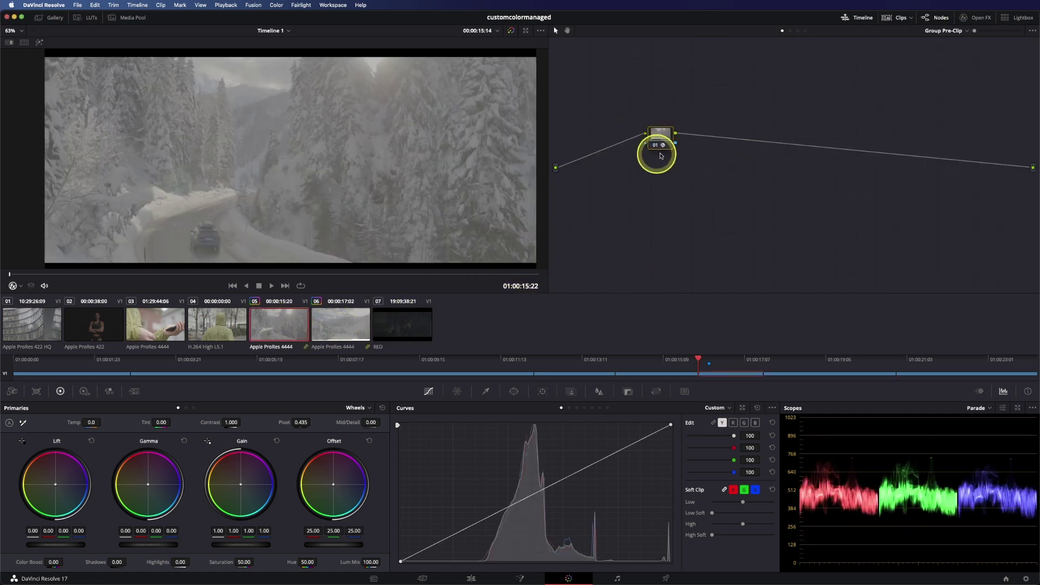
{"action": "left_click", "coordinate": [976, 17]}
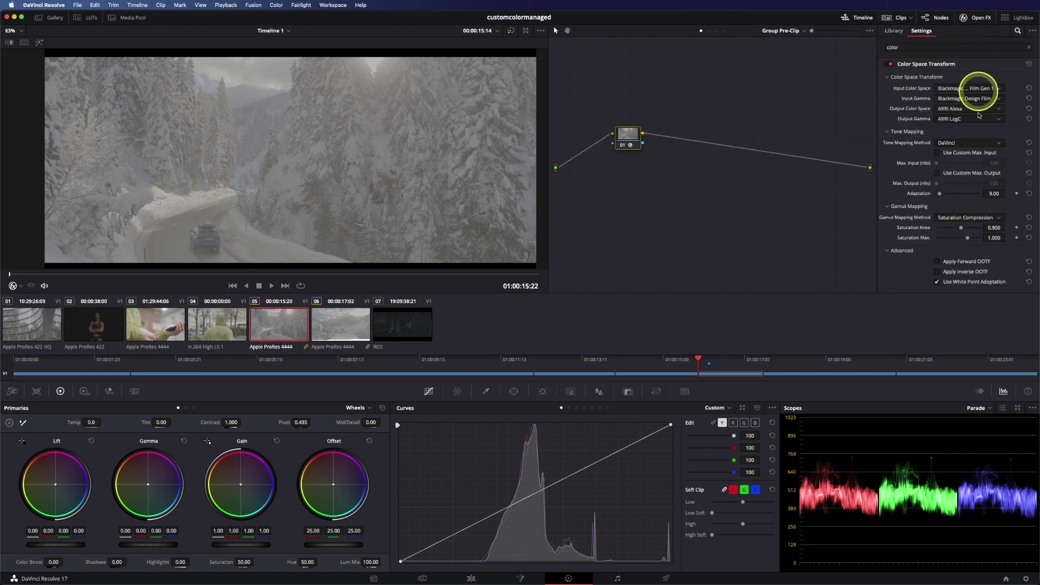
{"action": "left_click", "coordinate": [725, 31]}
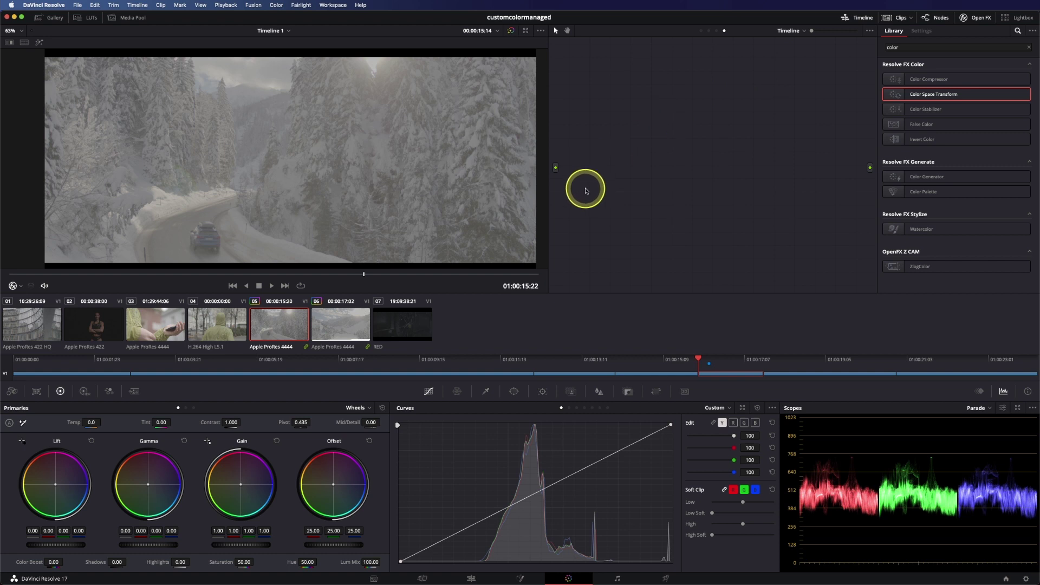
- Add a timeline node and apply the Arri LUT ARRI_LogC2Video_Classic709_davinci3d to it
{"action": "key", "text": "alt+s"}
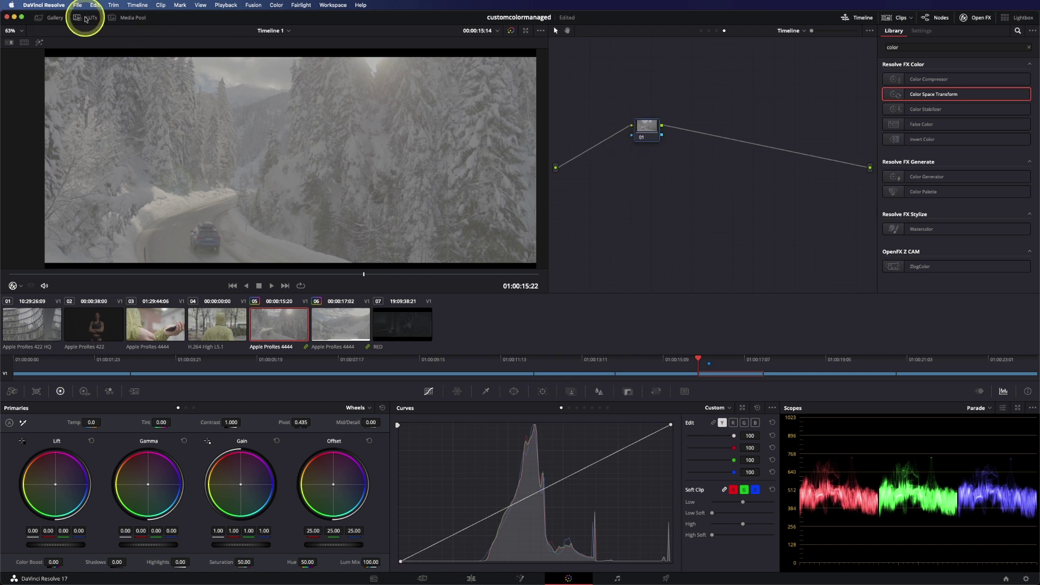
{"action": "left_click", "coordinate": [92, 19]}
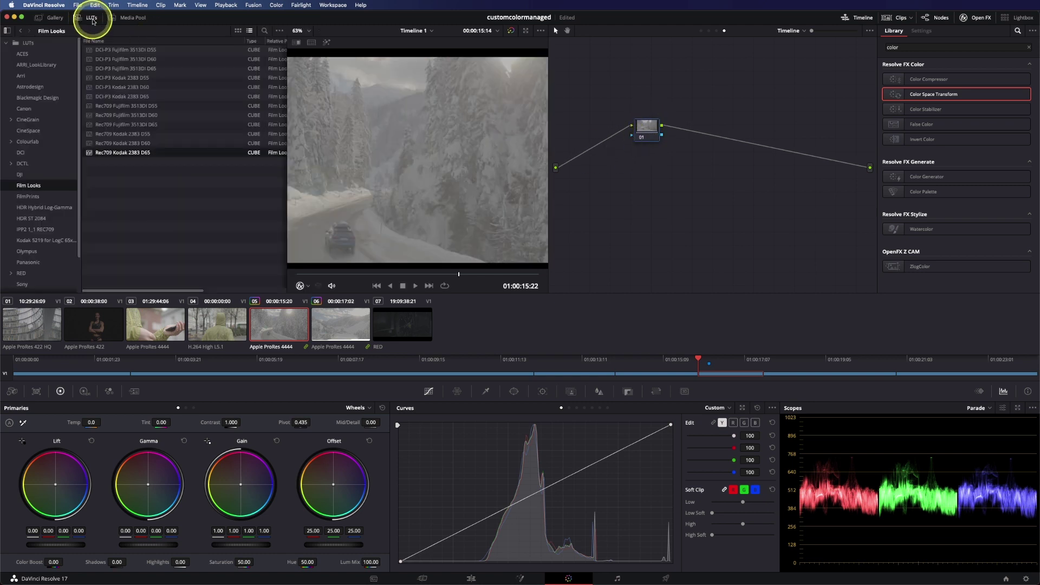
{"action": "left_click", "coordinate": [21, 76]}
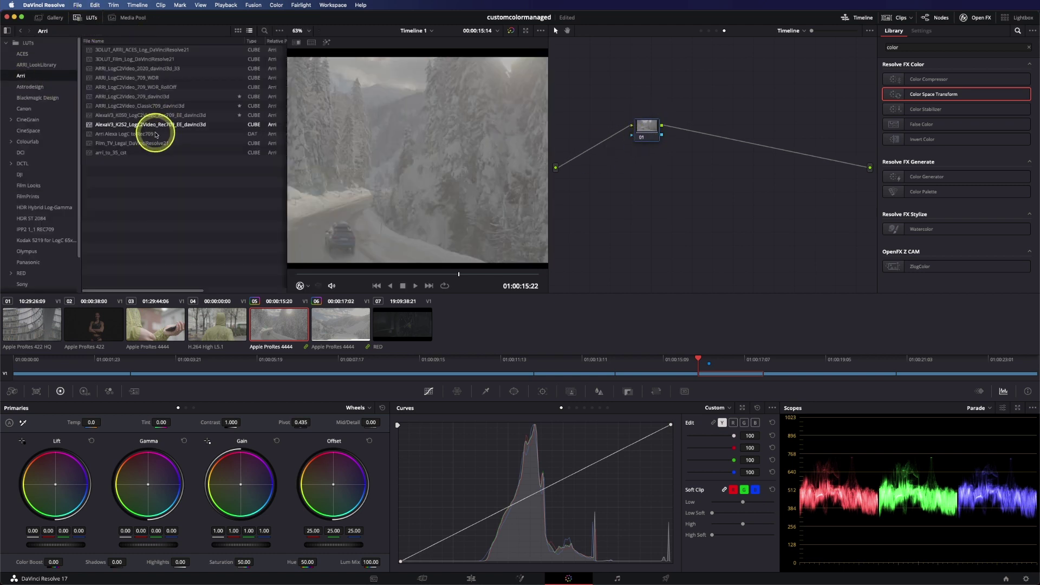
{"action": "double_click", "coordinate": [174, 107]}
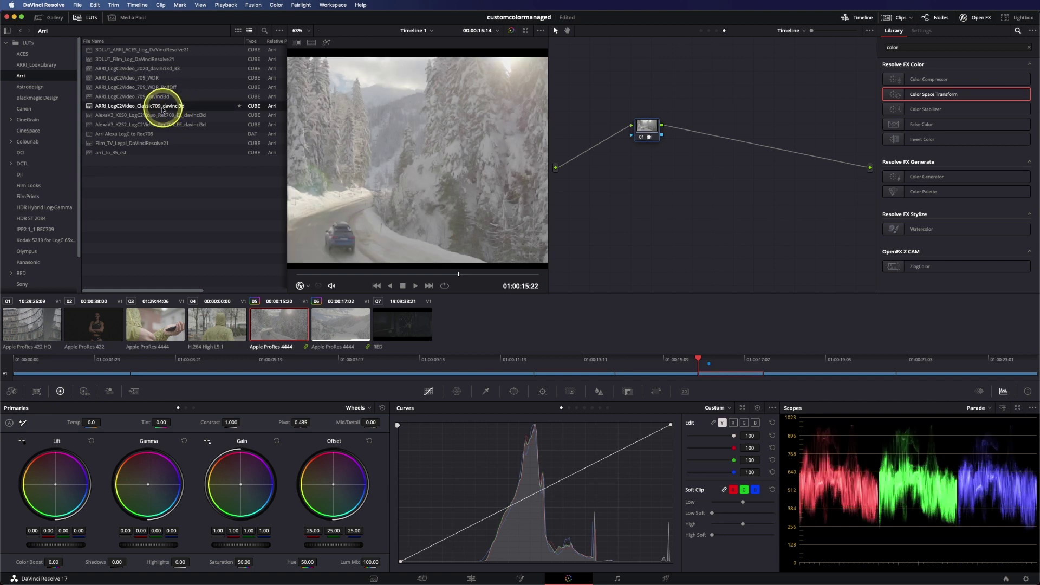
{"action": "left_click", "coordinate": [92, 19]}
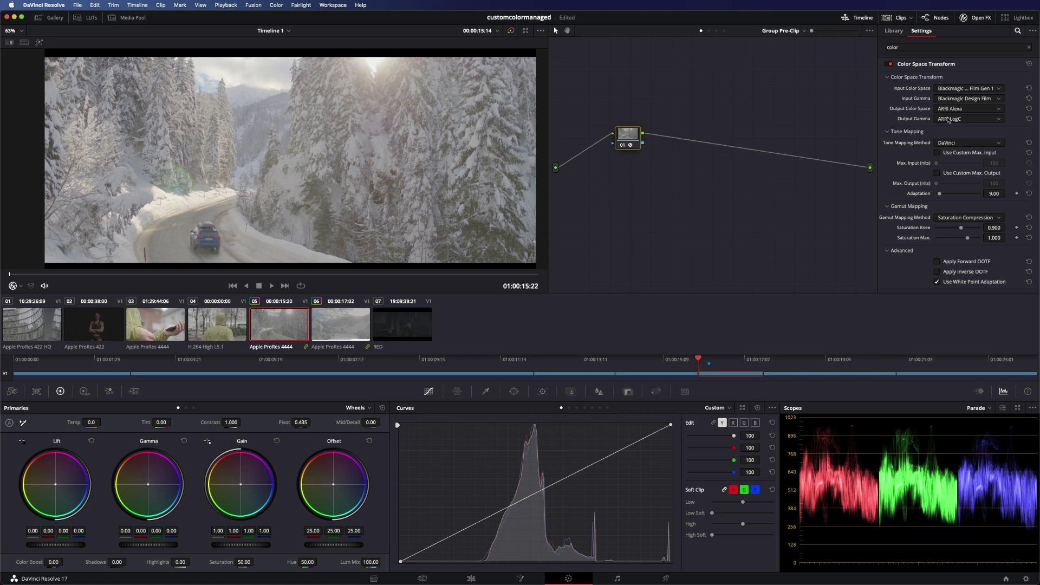
- Check the post-clip and timeline node graphs, then set the graph back to clip level
{"action": "left_click", "coordinate": [717, 30]}
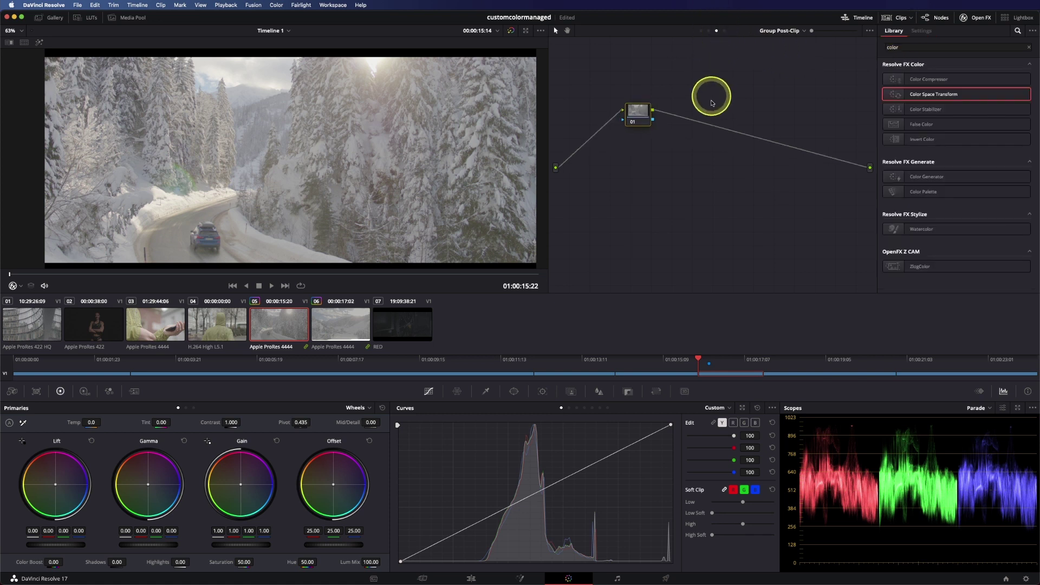
{"action": "left_click", "coordinate": [725, 30]}
{"action": "left_click_drag", "start_coordinate": [647, 130], "coordinate": [654, 131]}
{"action": "left_click", "coordinate": [804, 31]}
{"action": "left_click", "coordinate": [794, 39]}
{"action": "left_click", "coordinate": [974, 17]}
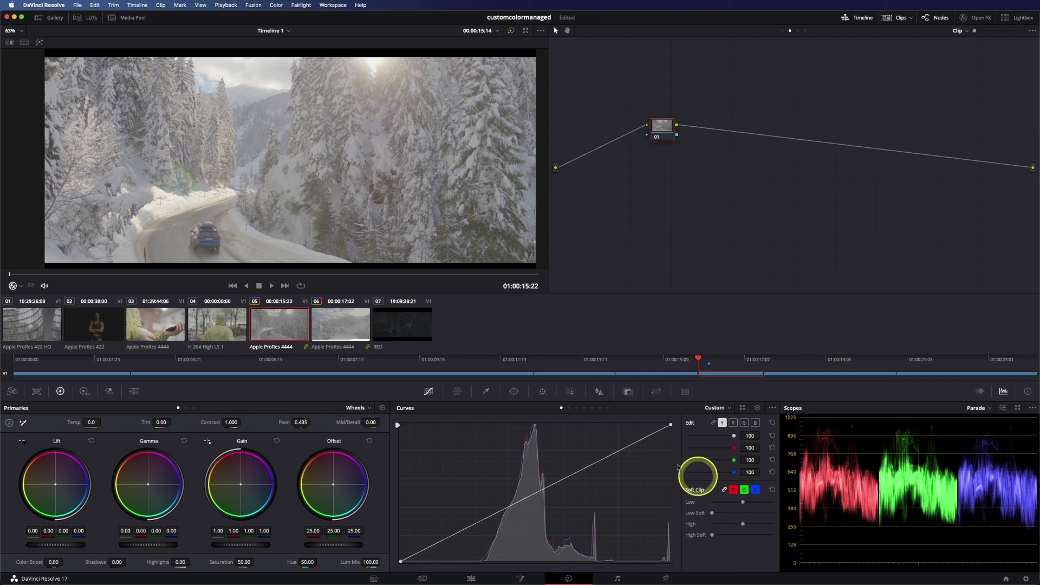
- Scrub through RED clip 07, then reselect clip 05 with its Color Space Transform settings shown
{"action": "left_click", "coordinate": [403, 328]}
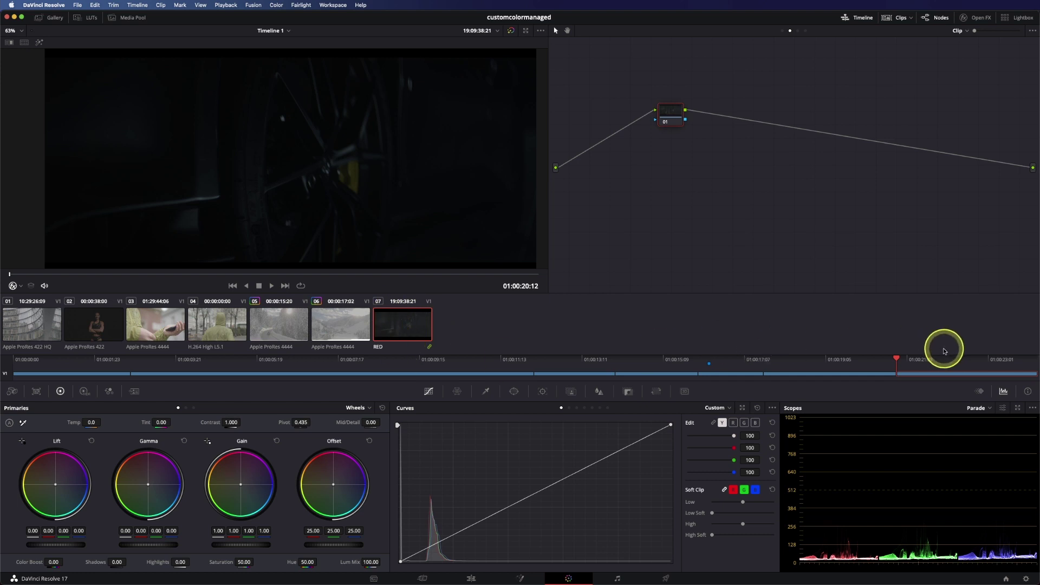
{"action": "left_click_drag", "start_coordinate": [945, 359], "coordinate": [1006, 359]}
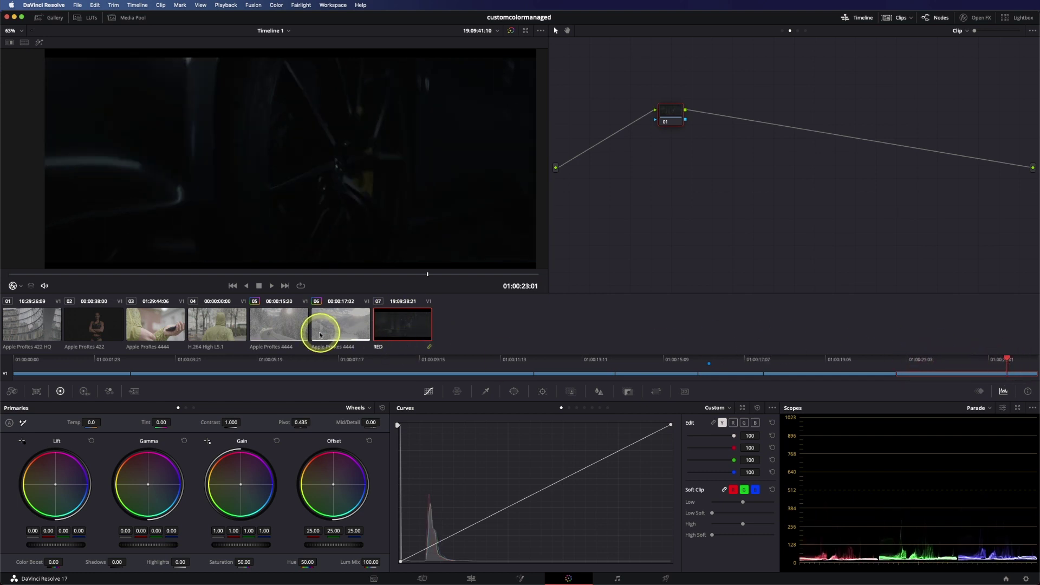
{"action": "left_click", "coordinate": [297, 325]}
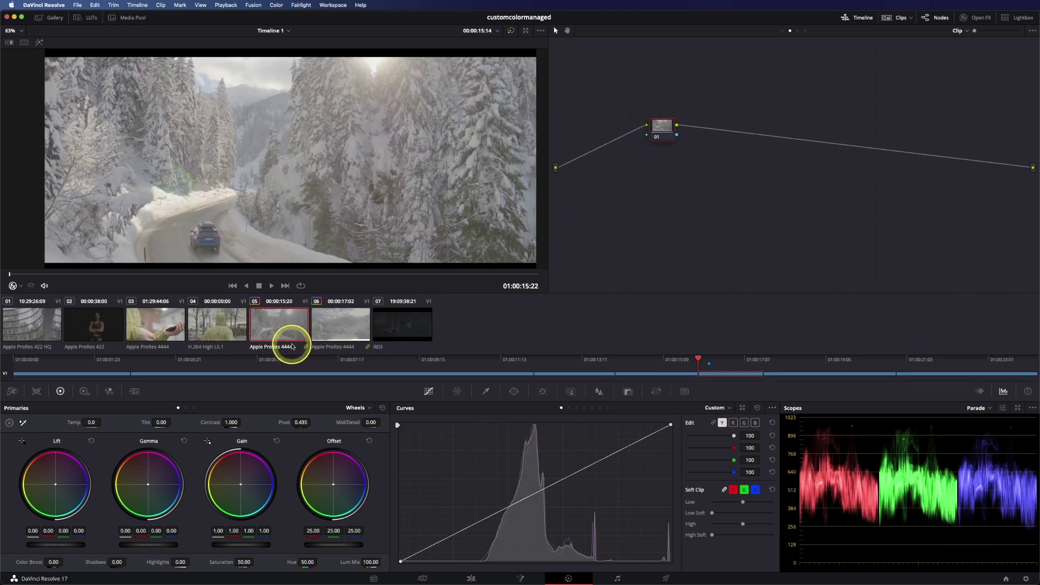
{"action": "left_click", "coordinate": [975, 19]}
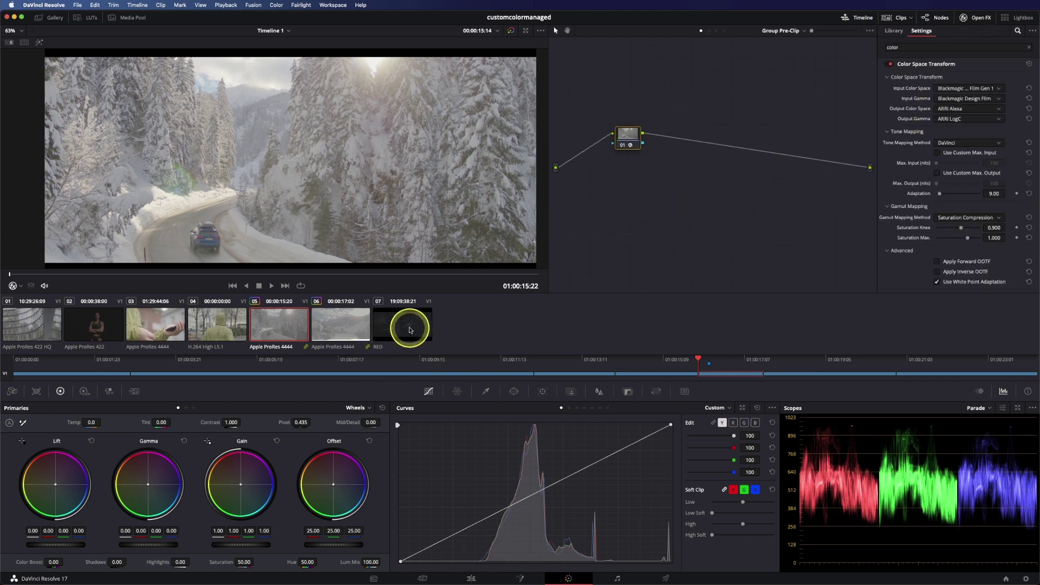
- Grab a still of the snowy clip's grade and apply it to RED clip 07
{"action": "left_click", "coordinate": [51, 17]}
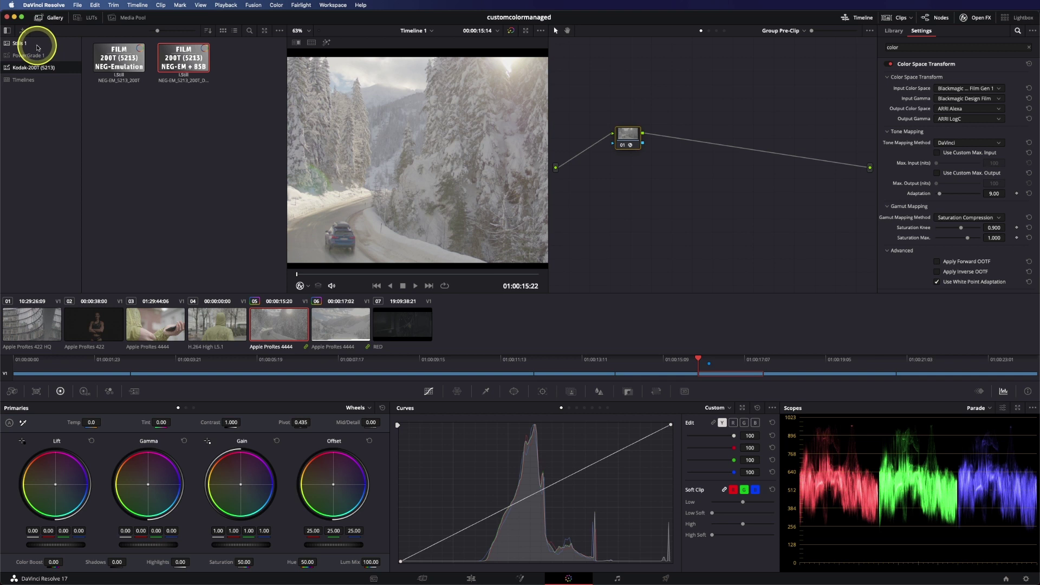
{"action": "right_click", "coordinate": [384, 173]}
{"action": "left_click", "coordinate": [401, 179]}
{"action": "left_click", "coordinate": [418, 321]}
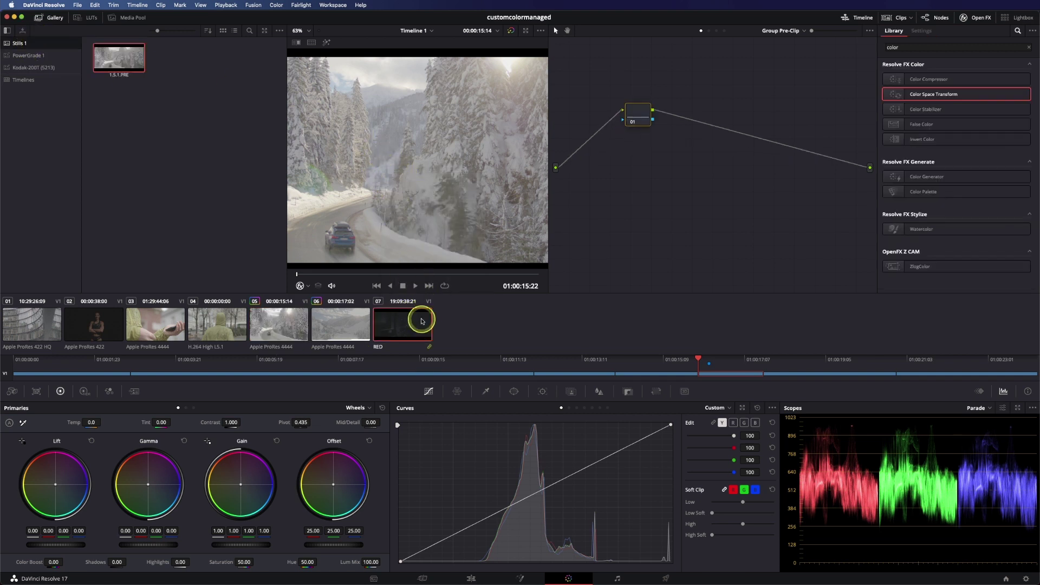
{"action": "right_click", "coordinate": [119, 59]}
{"action": "left_click", "coordinate": [144, 86]}
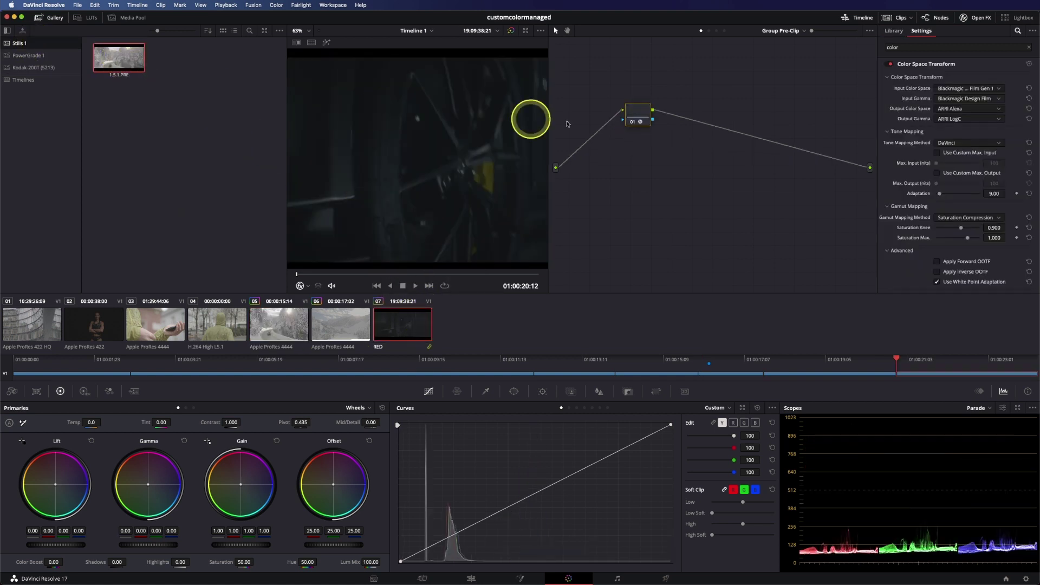
- Set the RED clip's input color space to REDWideGamutRGB and input gamma to RED Log3G10
{"action": "left_click", "coordinate": [950, 88]}
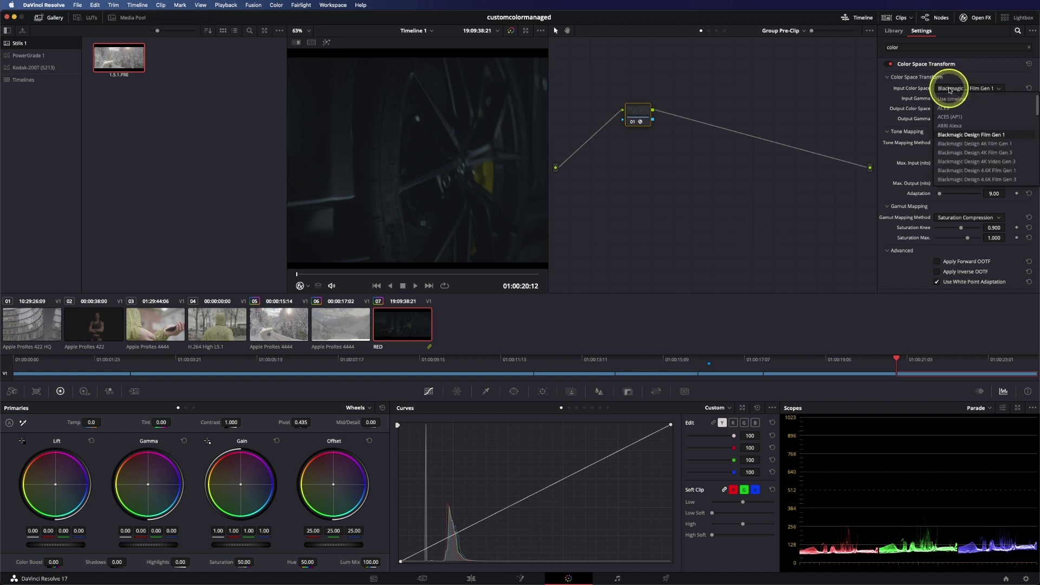
{"action": "scroll", "coordinate": [964, 143], "scroll_direction": "down", "scroll_amount": 10}
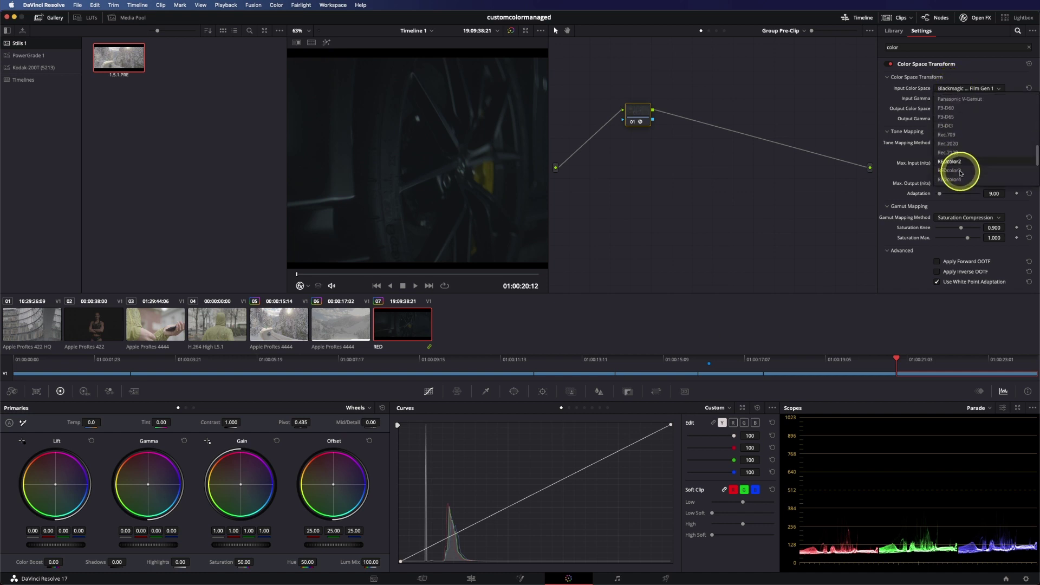
{"action": "left_click", "coordinate": [959, 178]}
{"action": "left_click", "coordinate": [964, 98]}
{"action": "key", "text": "r"}
{"action": "key", "text": "e"}
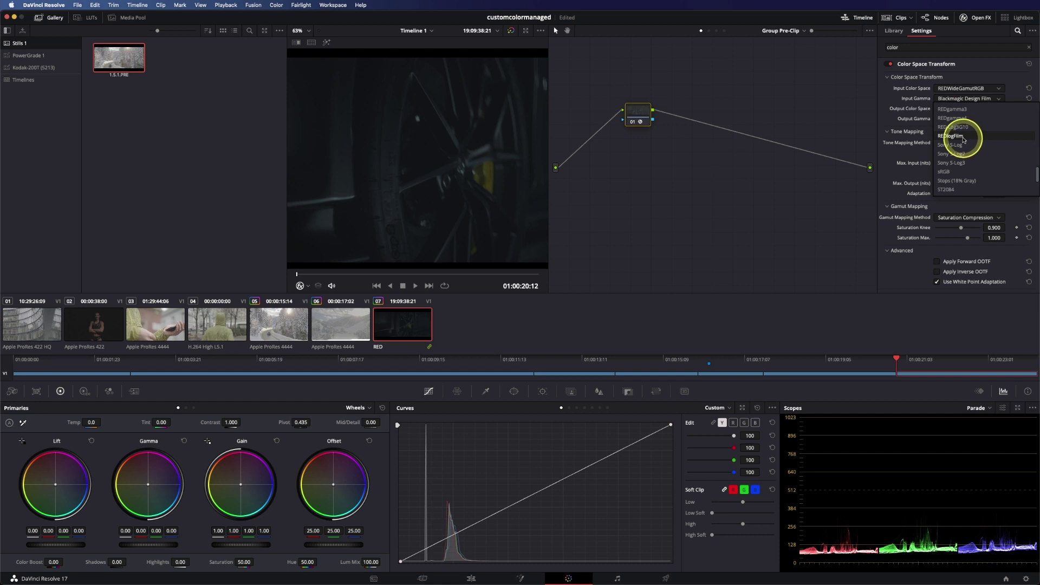
{"action": "left_click", "coordinate": [955, 126]}
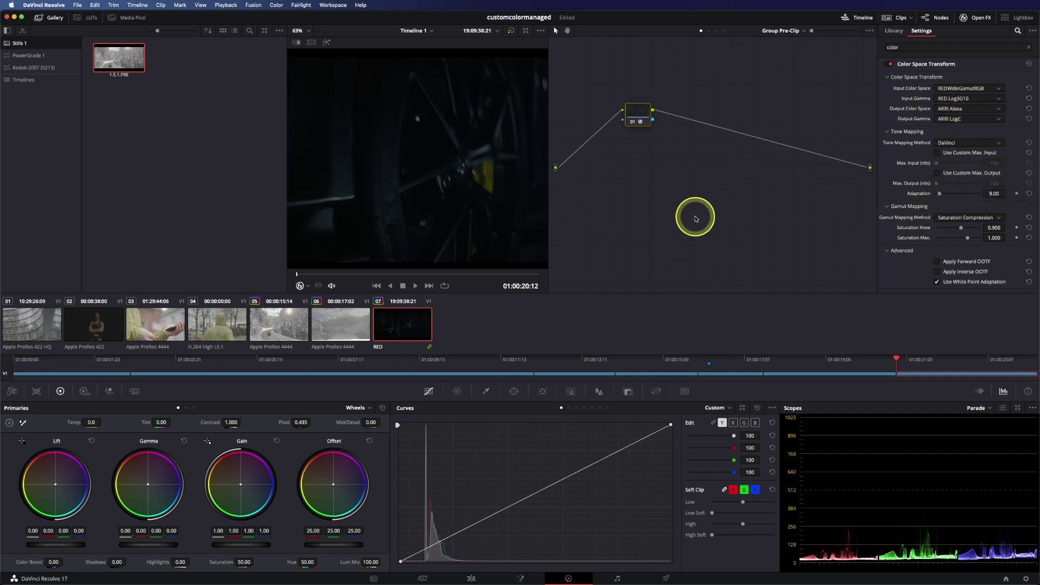
- Give hooded-figure clip 04 a Sony S-Gamut3 input color space with Sony log gamma
{"action": "left_click", "coordinate": [217, 324]}
{"action": "left_click", "coordinate": [962, 88]}
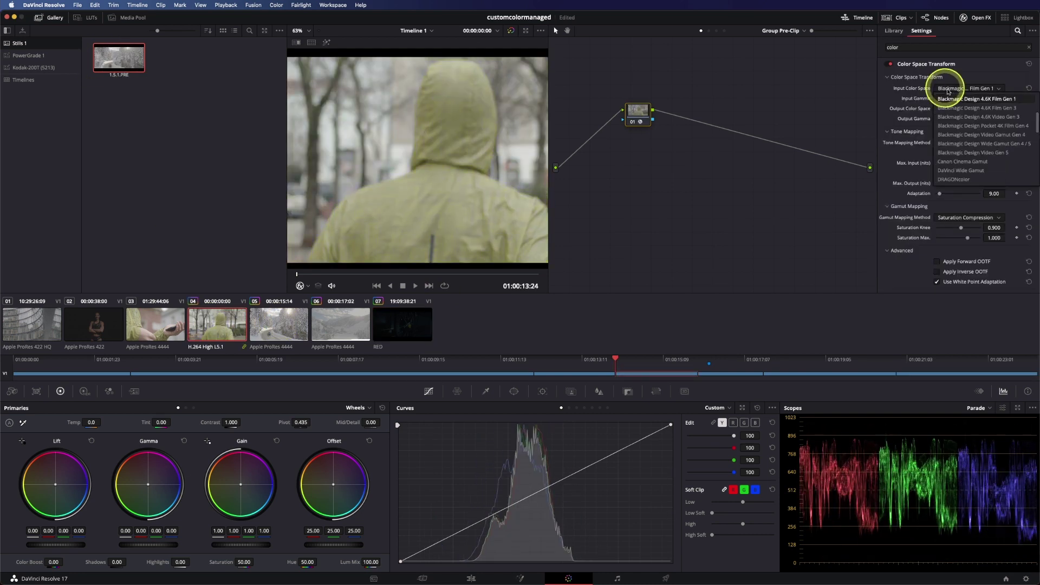
{"action": "scroll", "coordinate": [957, 157], "scroll_direction": "down", "scroll_amount": 10}
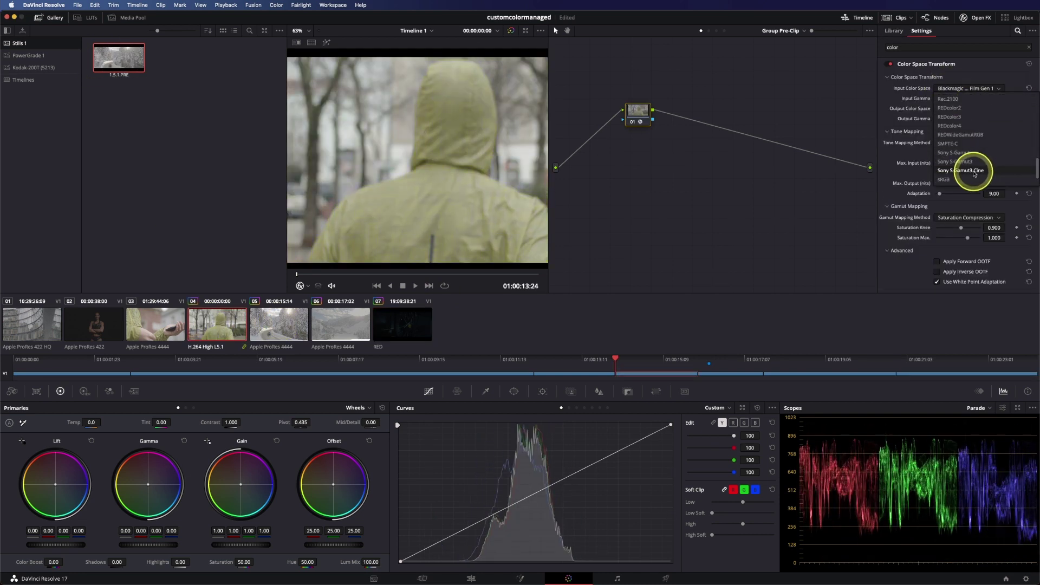
{"action": "left_click", "coordinate": [957, 162]}
{"action": "left_click", "coordinate": [969, 98]}
{"action": "key", "text": "s"}
{"action": "left_click", "coordinate": [955, 136]}
- Apply the still to hand clip 03 and set its input to Blackmagic Design 4.6K Film Gen 1 / 4.6K Film
{"action": "left_click_drag", "start_coordinate": [153, 324], "coordinate": [306, 92]}
{"action": "left_click", "coordinate": [966, 89]}
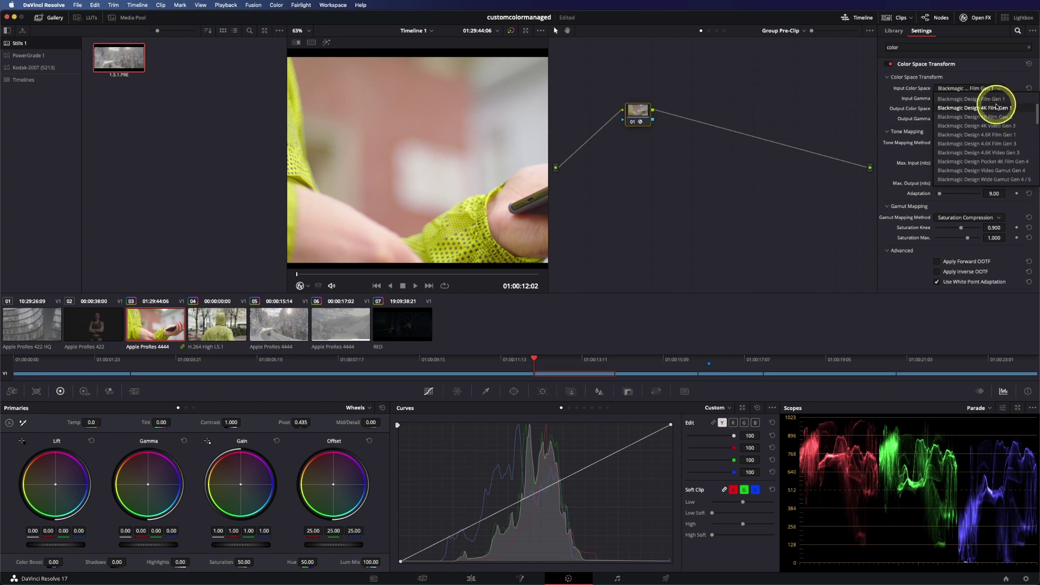
{"action": "scroll", "coordinate": [995, 136], "scroll_direction": "up", "scroll_amount": 1}
{"action": "left_click", "coordinate": [994, 145]}
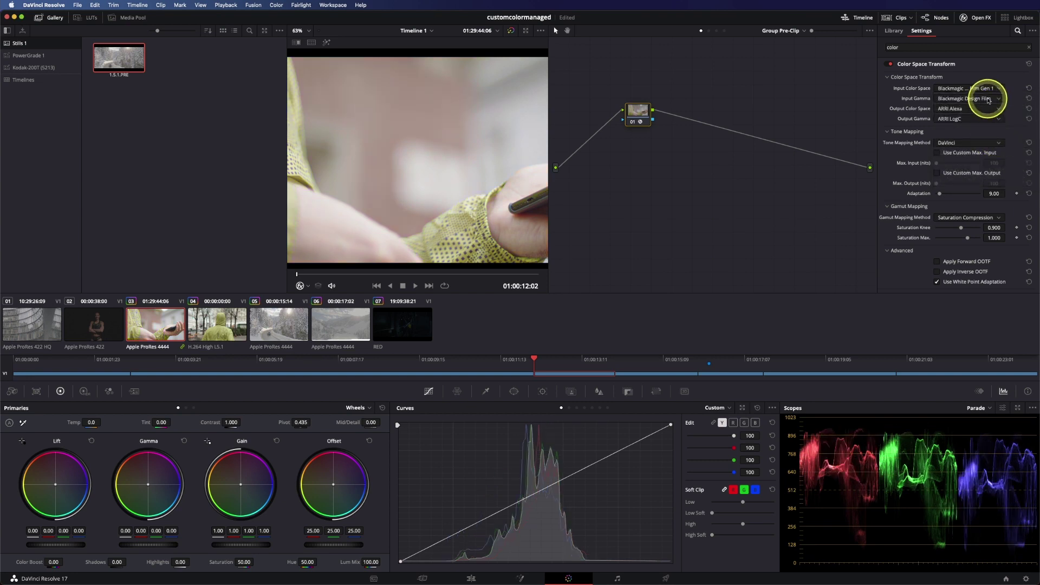
{"action": "left_click", "coordinate": [987, 99]}
{"action": "left_click", "coordinate": [1005, 128]}
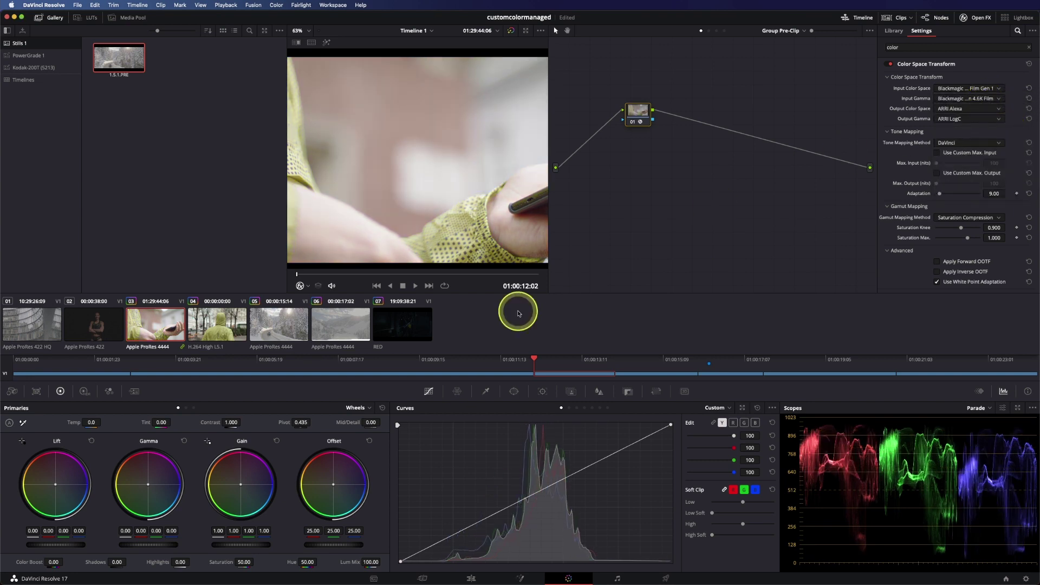
{"action": "left_click", "coordinate": [226, 374]}
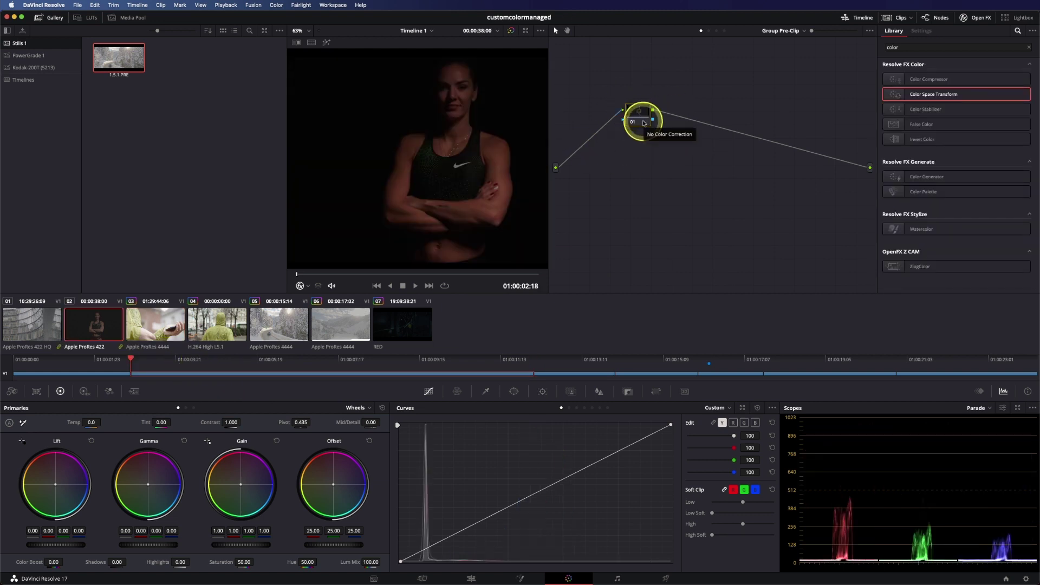
- View building facade clip 01 and scrub through the portrait clip's frames
{"action": "left_click", "coordinate": [45, 329]}
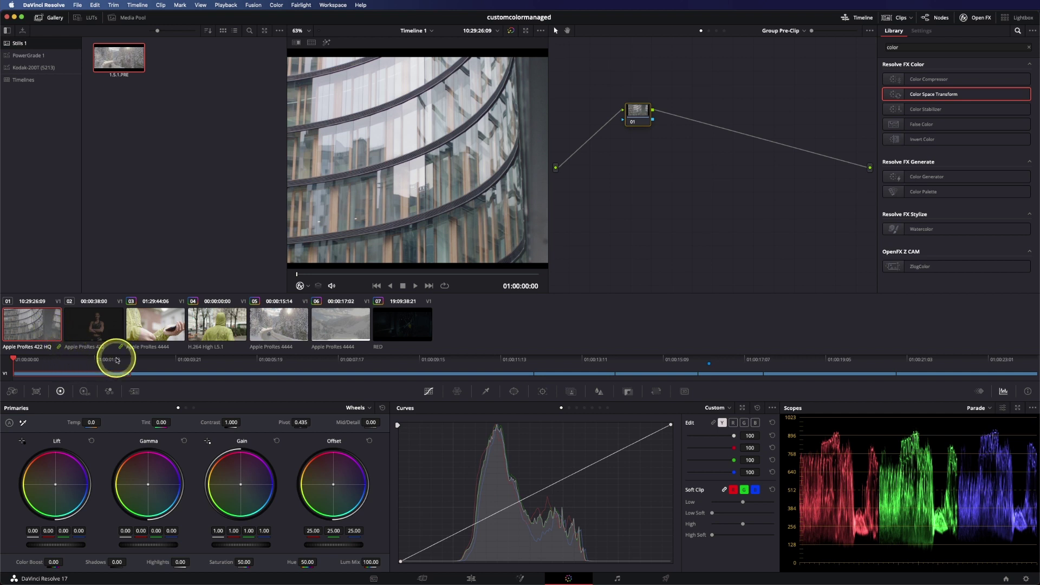
{"action": "left_click", "coordinate": [404, 325]}
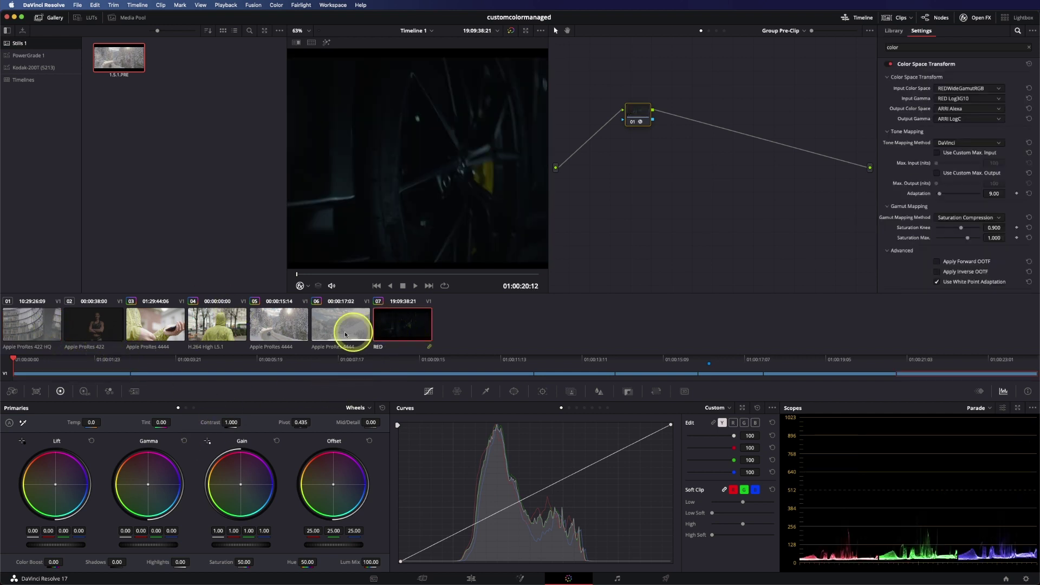
{"action": "left_click_drag", "start_coordinate": [142, 371], "coordinate": [604, 374]}
- Step through clips 04 to 07, play RED wheel clip 07, and show its group post-clip graph
{"action": "left_click", "coordinate": [218, 321]}
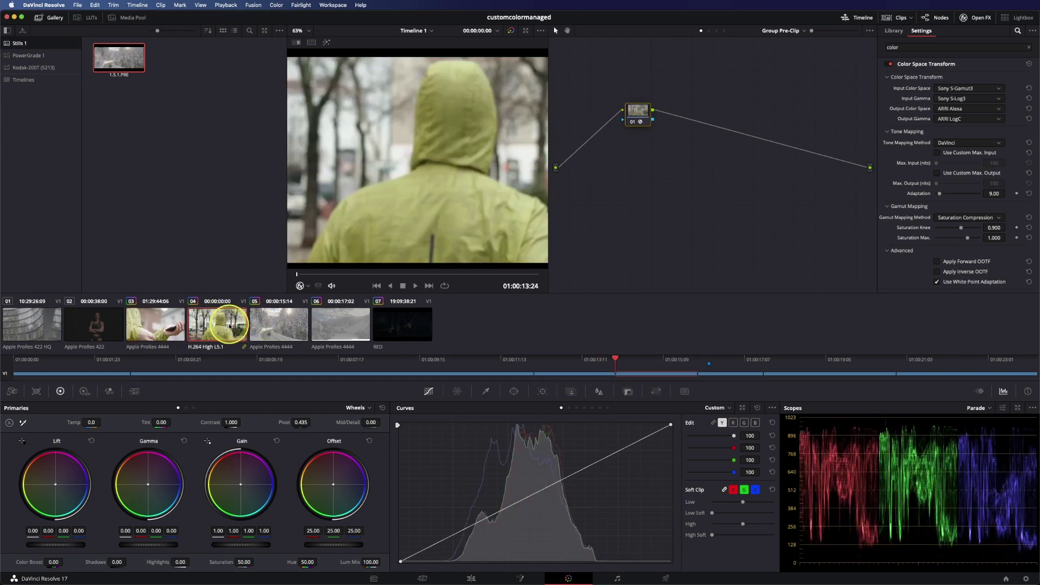
{"action": "left_click", "coordinate": [277, 329]}
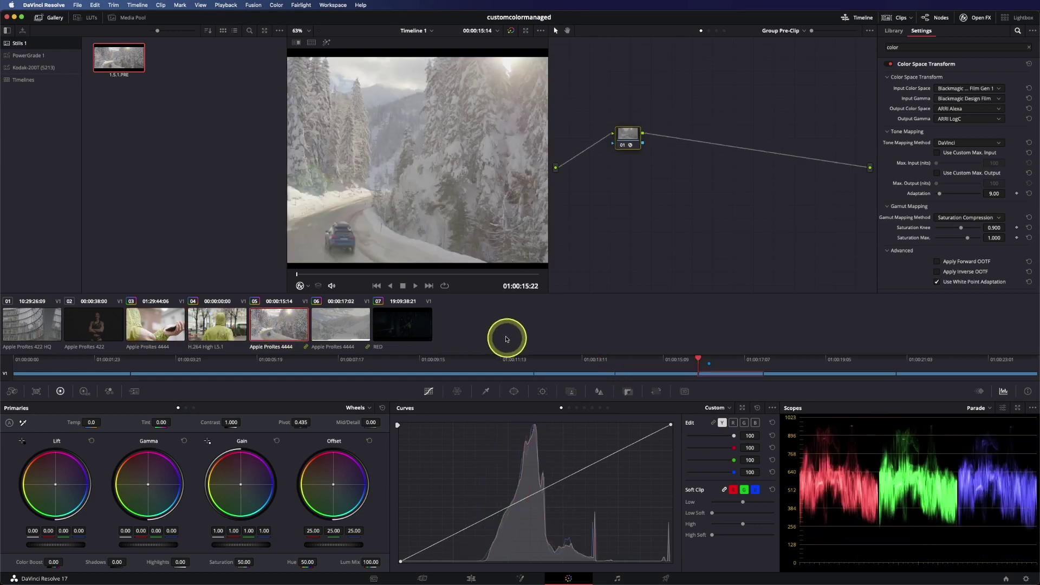
{"action": "left_click", "coordinate": [343, 323]}
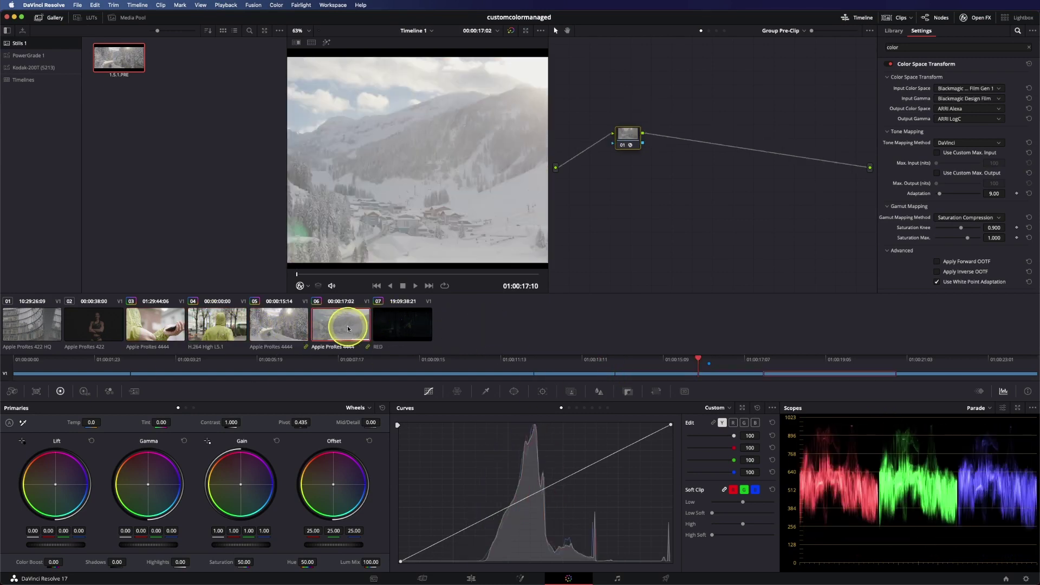
{"action": "left_click", "coordinate": [391, 322]}
{"action": "key", "text": "space"}
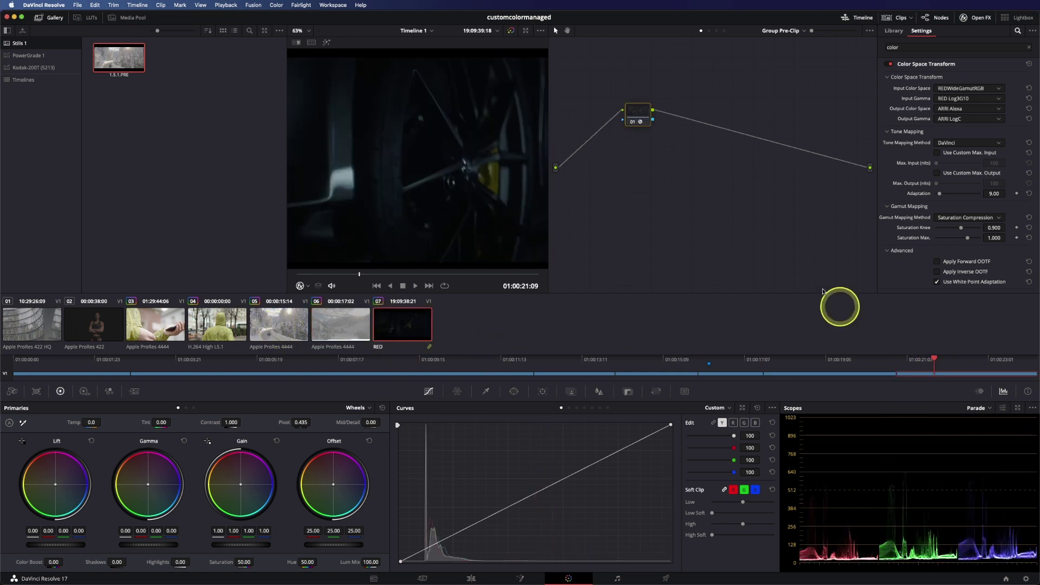
{"action": "left_click", "coordinate": [709, 31]}
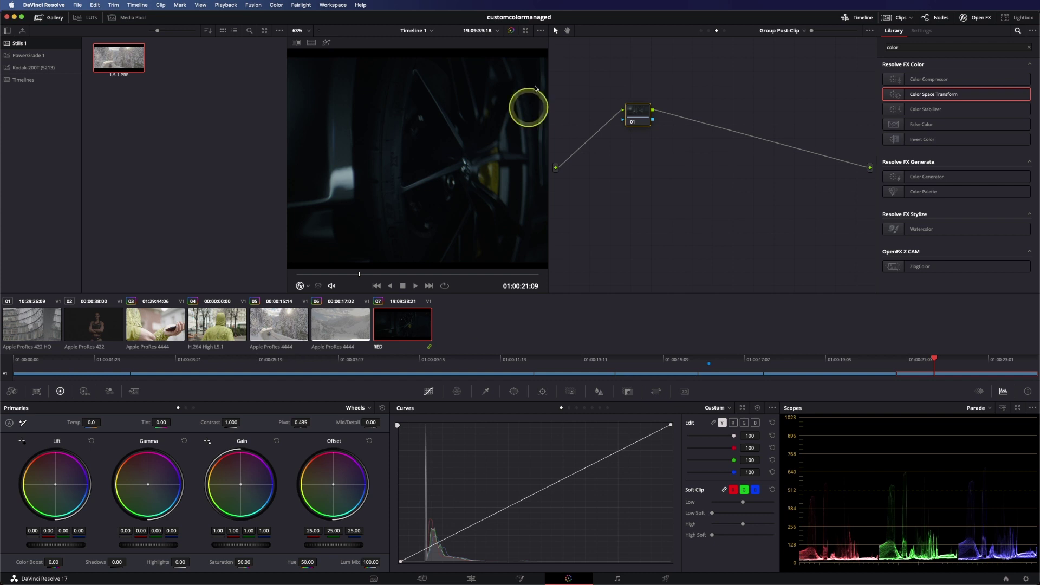
- Apply the Rec709 Kodak 2383 D65 Film Looks LUT at timeline level, then select snowy clip 05
{"action": "left_click", "coordinate": [724, 31]}
{"action": "left_click_drag", "start_coordinate": [659, 135], "coordinate": [673, 144]}
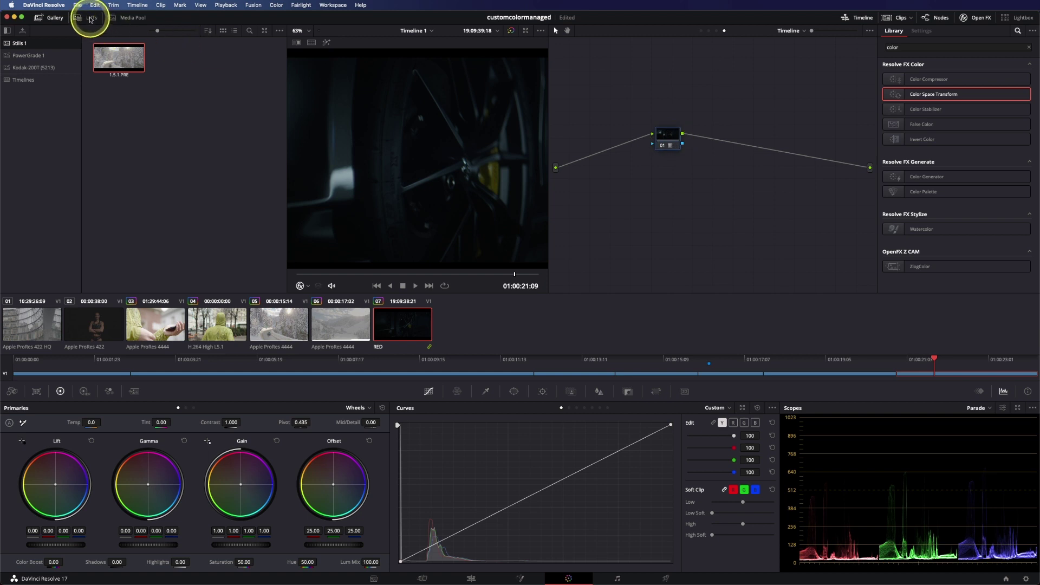
{"action": "left_click", "coordinate": [90, 18]}
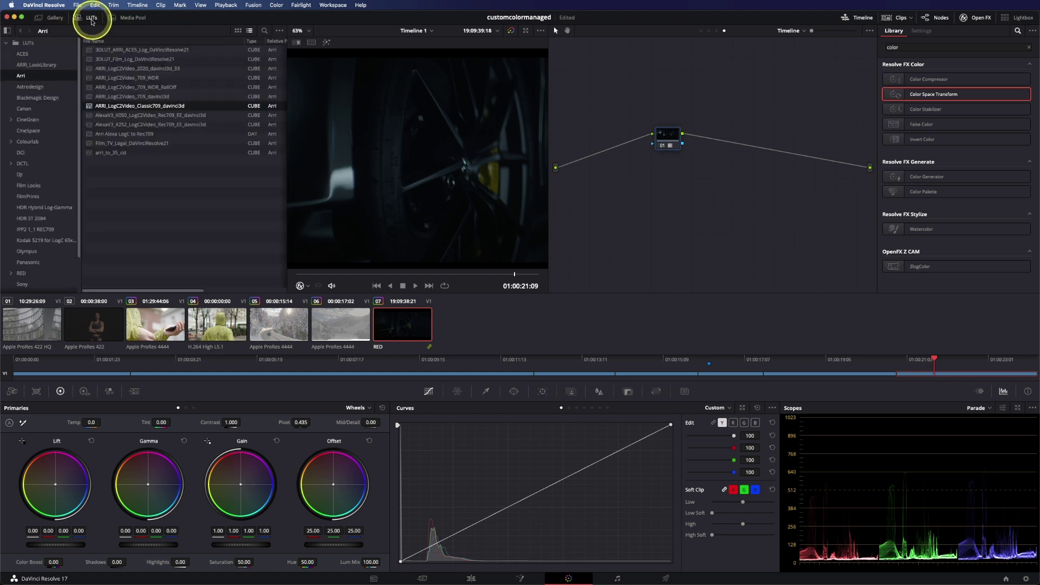
{"action": "left_click", "coordinate": [35, 188]}
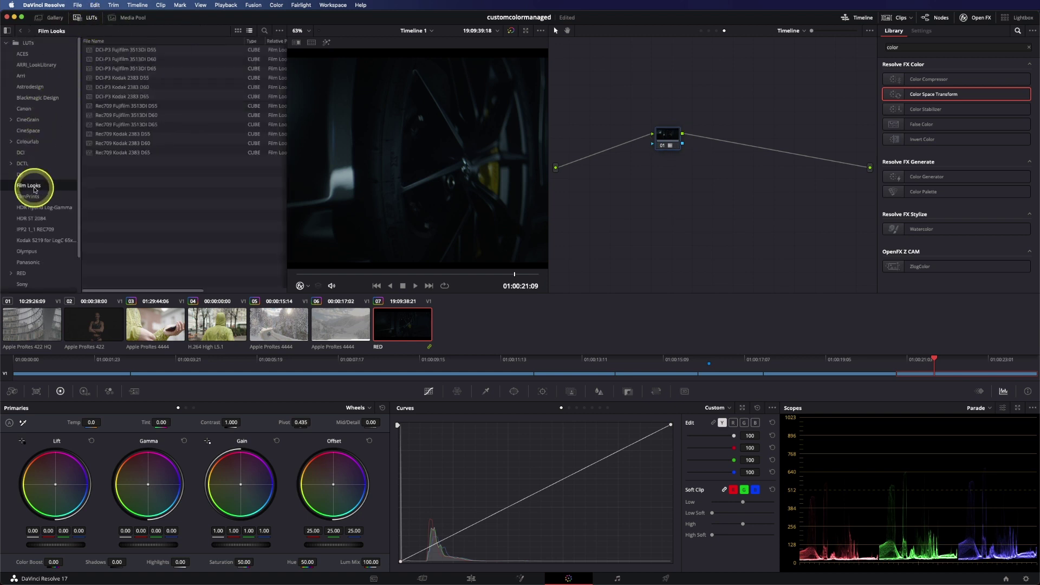
{"action": "double_click", "coordinate": [137, 153]}
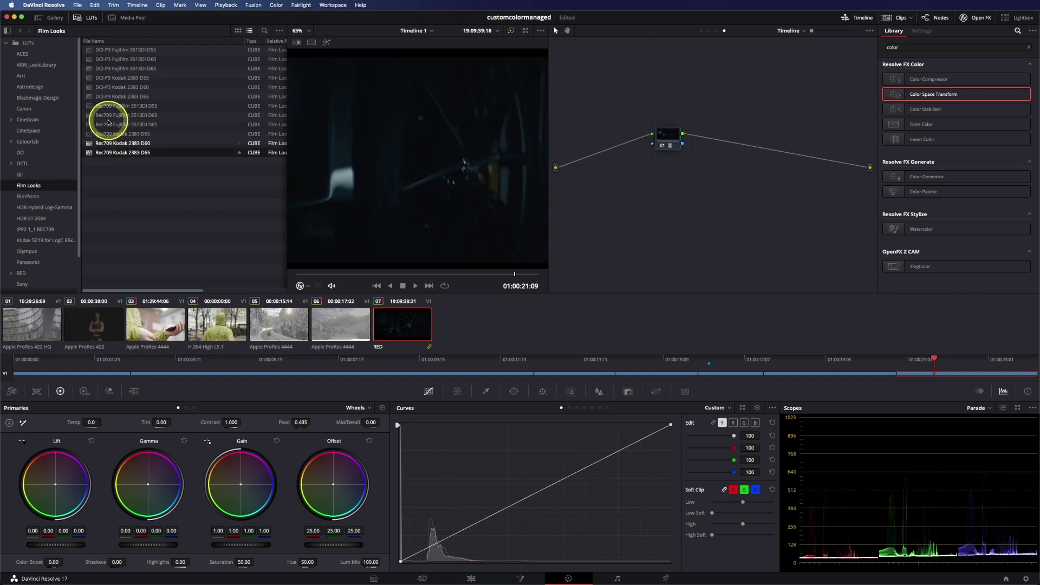
{"action": "left_click", "coordinate": [91, 18]}
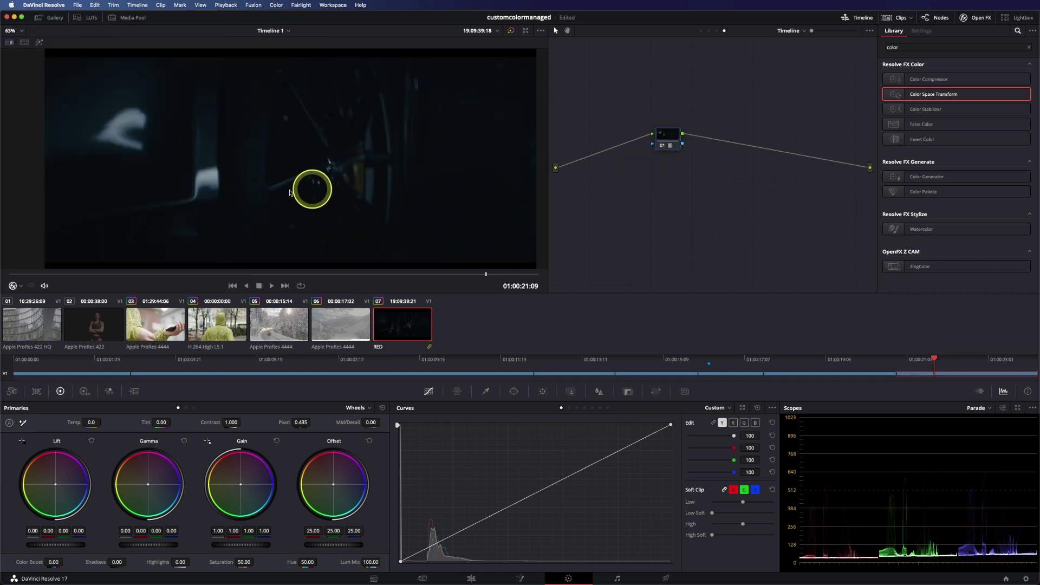
{"action": "left_click", "coordinate": [342, 333]}
{"action": "left_click", "coordinate": [298, 328]}
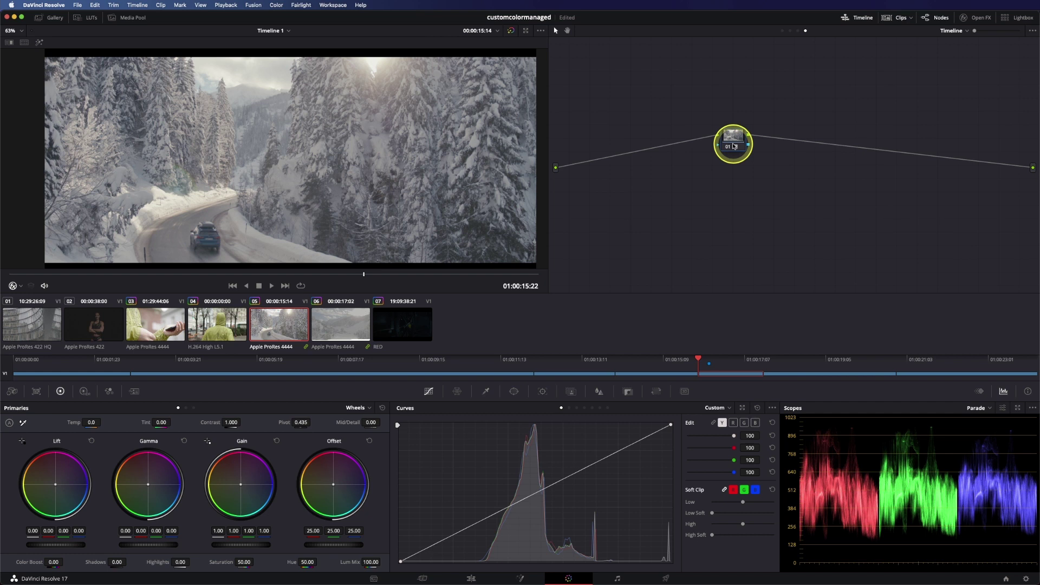
{"action": "left_click_drag", "start_coordinate": [733, 147], "coordinate": [770, 138]}
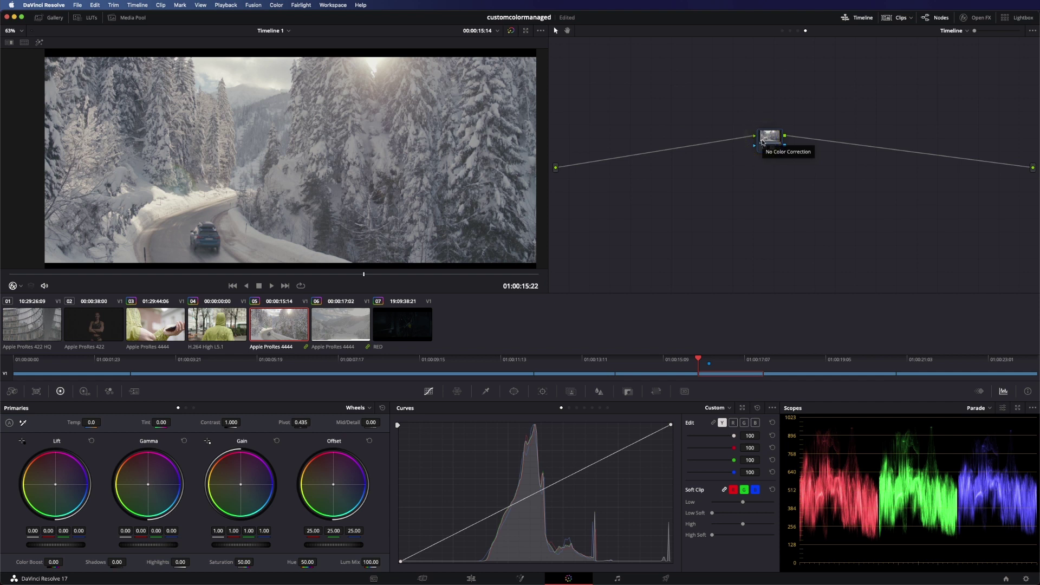
- Add a serial node with Shift+S, delete it again, and show the Kodak-200T (5213) gallery album
{"action": "left_click", "coordinate": [762, 142]}
{"action": "key", "text": "shift+s"}
{"action": "left_click", "coordinate": [724, 143]}
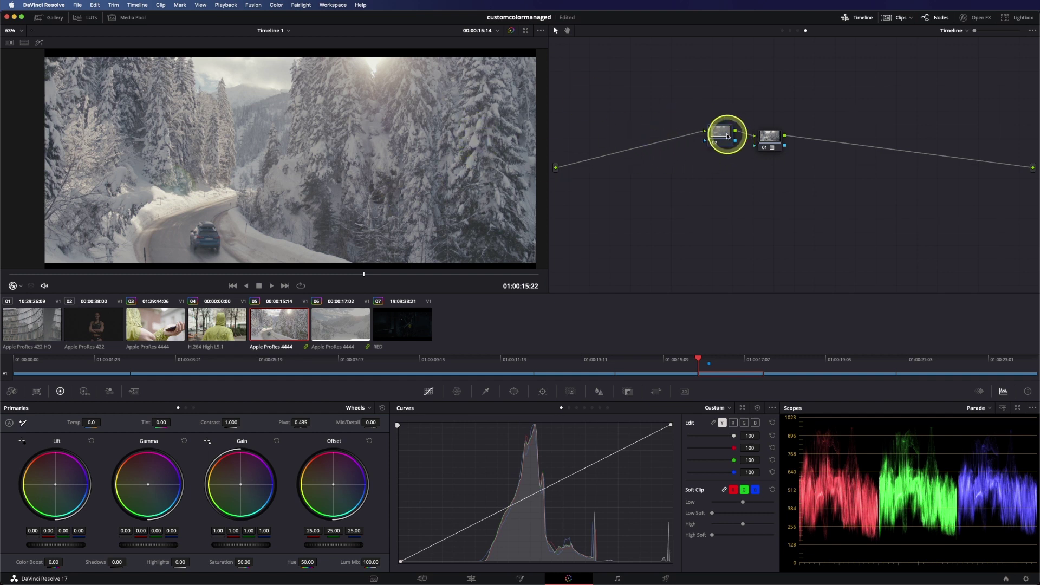
{"action": "mouse_move", "coordinate": [725, 135]}
{"action": "left_mouse_down"}
{"action": "mouse_move", "coordinate": [738, 140]}
{"action": "mouse_move", "coordinate": [733, 126]}
{"action": "mouse_move", "coordinate": [732, 135]}
{"action": "left_mouse_up"}
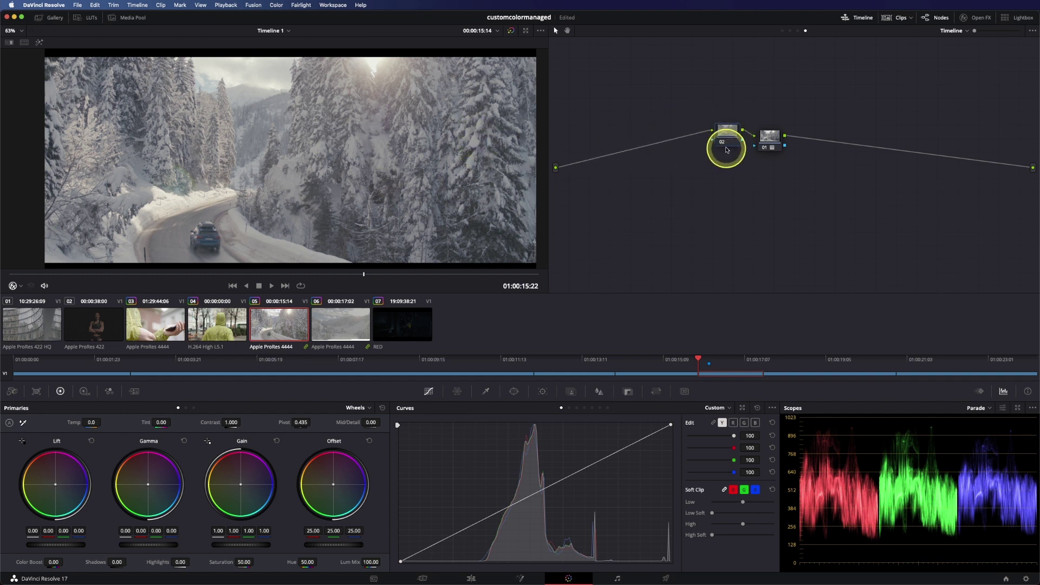
{"action": "key", "text": "Delete"}
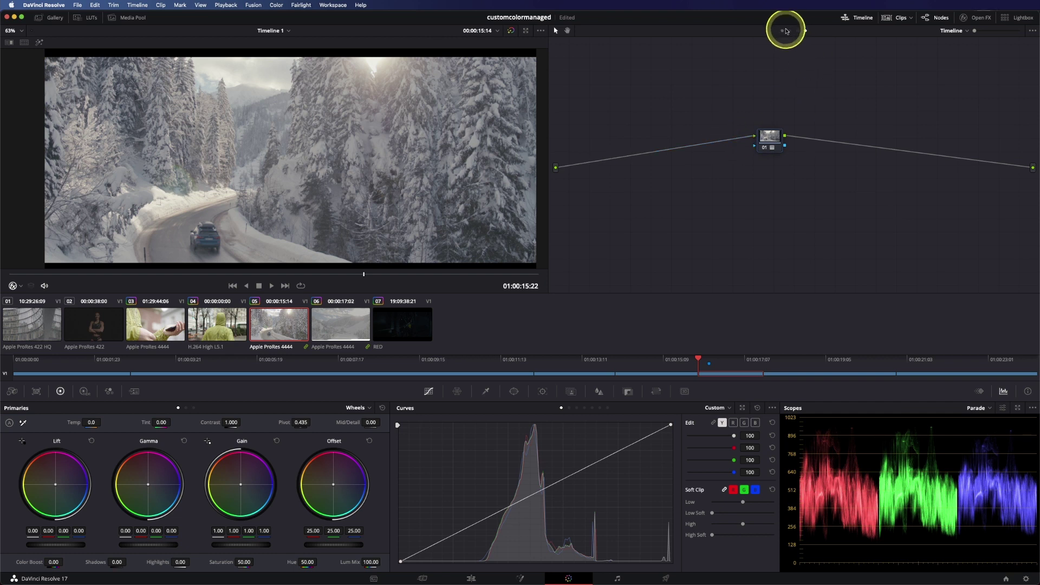
{"action": "left_click", "coordinate": [54, 17]}
{"action": "left_click", "coordinate": [19, 69]}
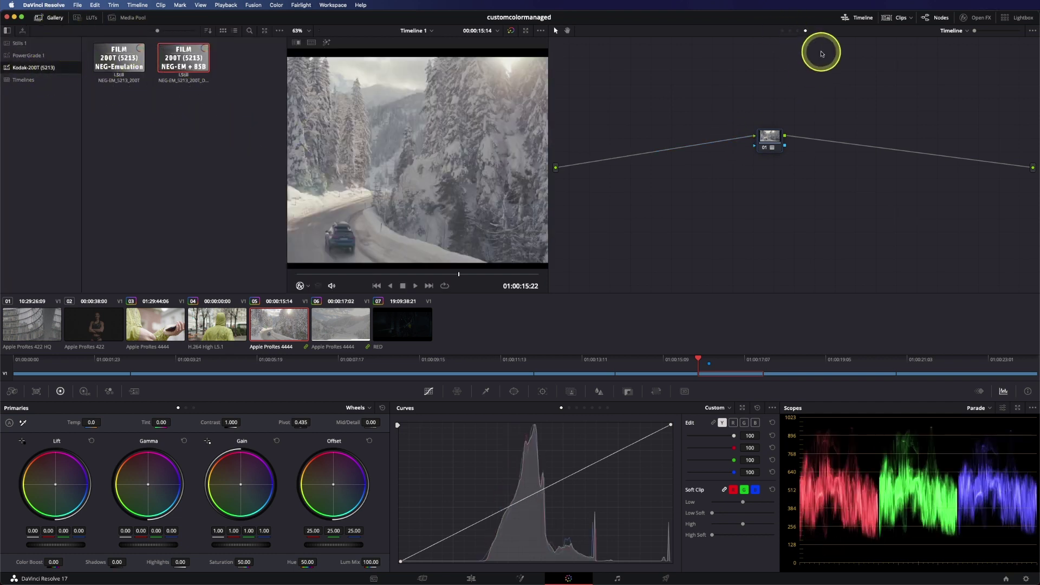
- In the group pre-clip graph, append the FILM 200T NEG-EM + 85B still's nodes after node 01
{"action": "left_click", "coordinate": [786, 32]}
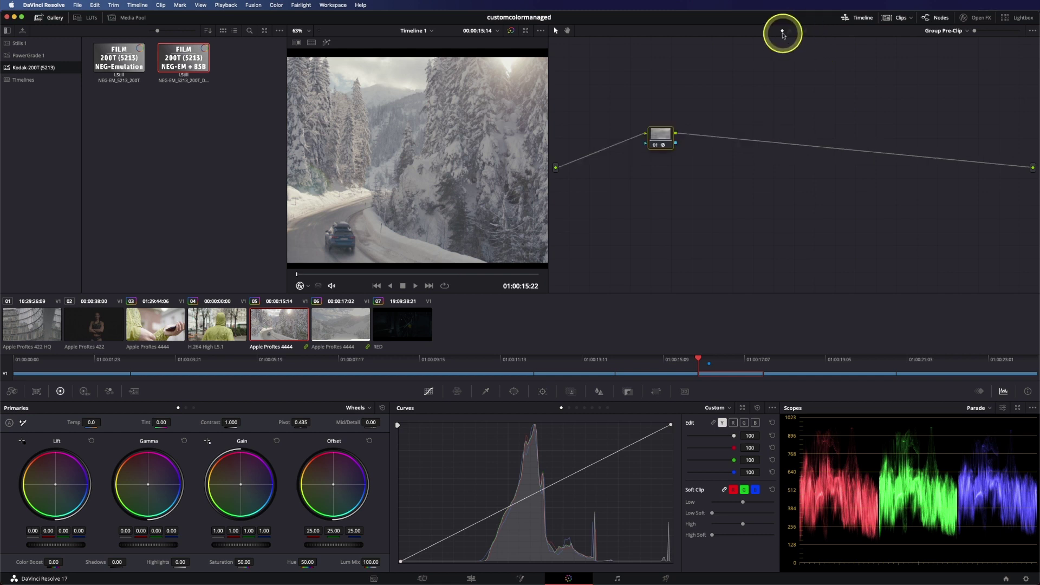
{"action": "left_click_drag", "start_coordinate": [653, 137], "coordinate": [641, 125]}
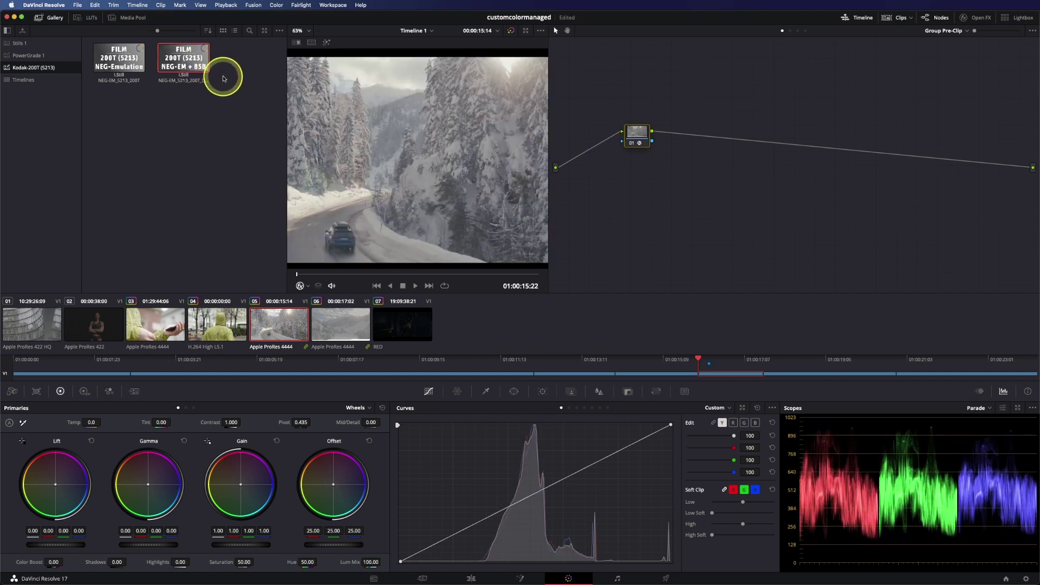
{"action": "right_click", "coordinate": [184, 61]}
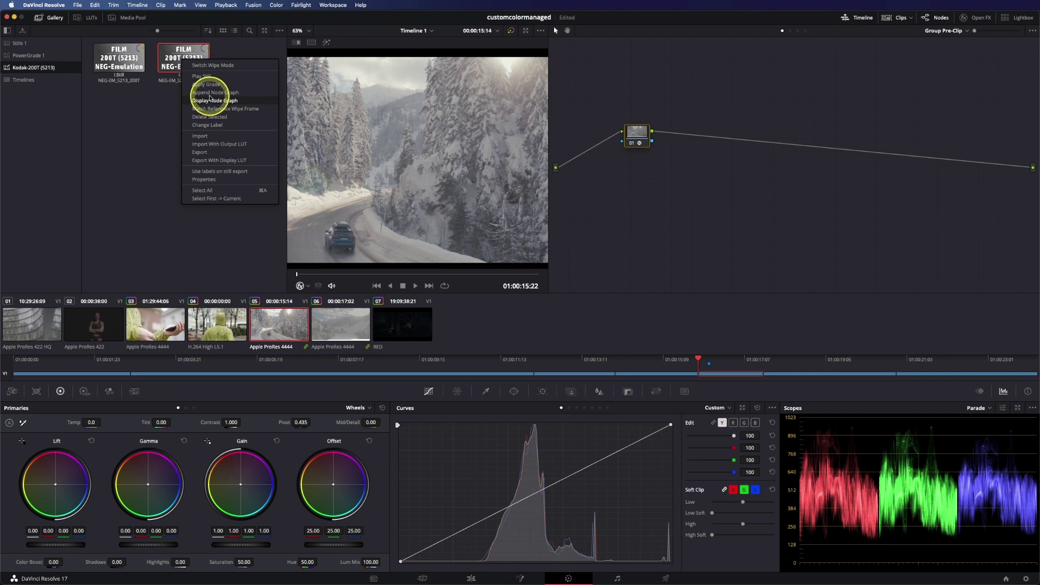
{"action": "left_click", "coordinate": [209, 93]}
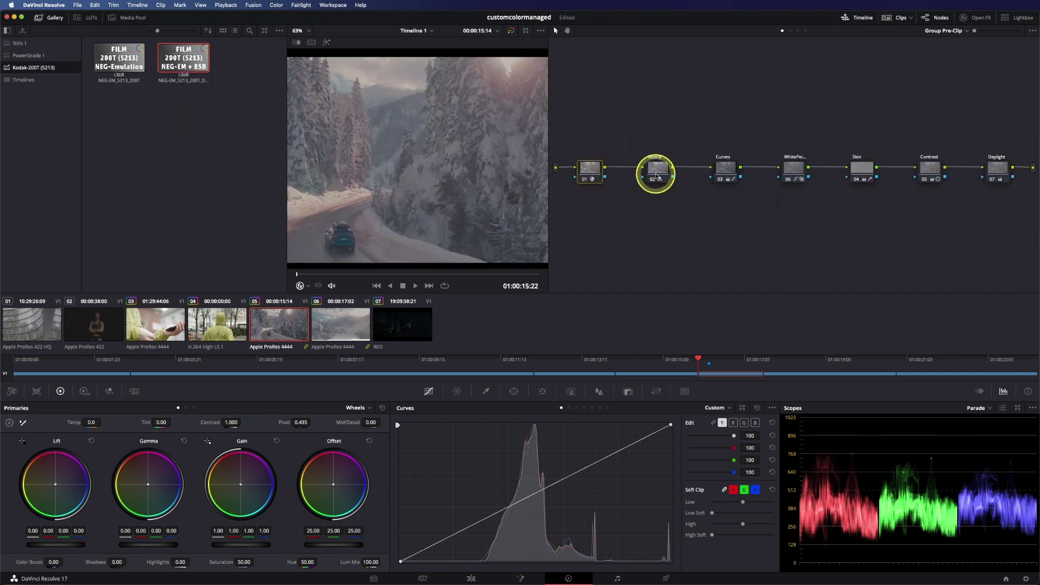
{"action": "left_click_drag", "start_coordinate": [725, 198], "coordinate": [1003, 185]}
{"action": "left_click", "coordinate": [56, 18]}
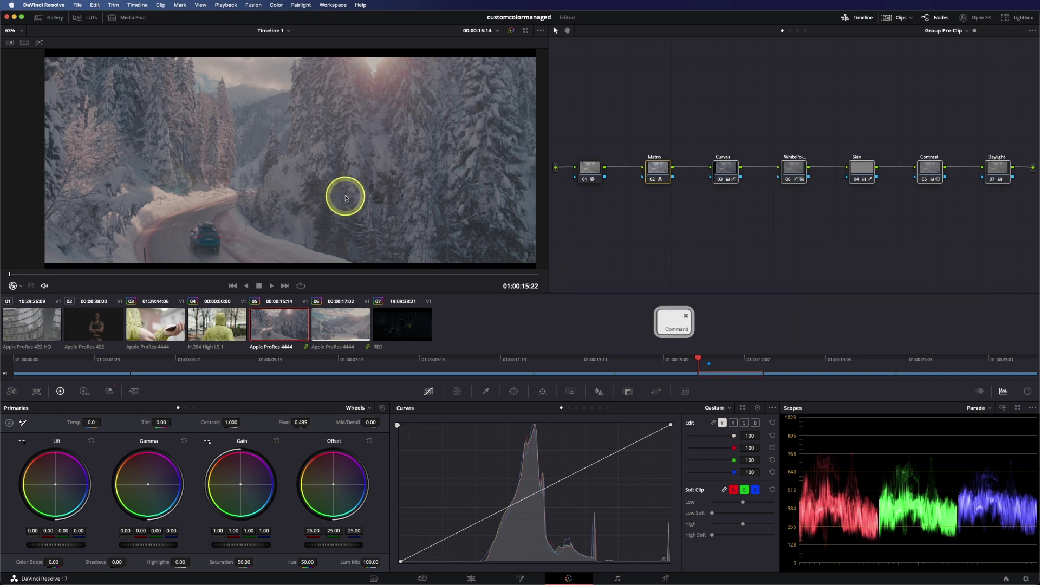
- Collapse the film nodes into a compound node labelled 200T and grab a still of the frame
{"action": "right_click", "coordinate": [1000, 175]}
{"action": "left_click", "coordinate": [972, 303]}
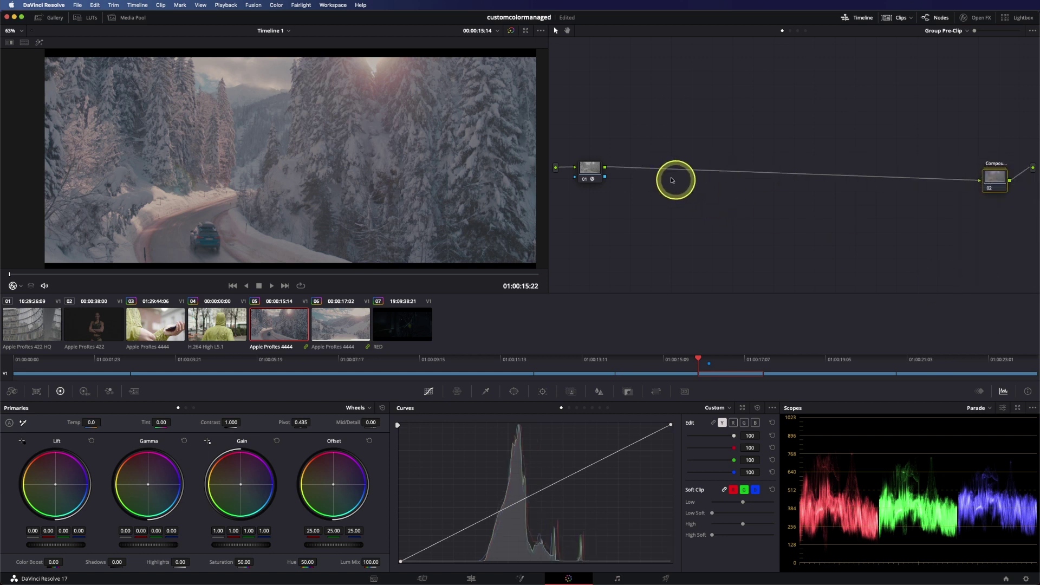
{"action": "right_click", "coordinate": [640, 172]}
{"action": "key", "text": "t"}
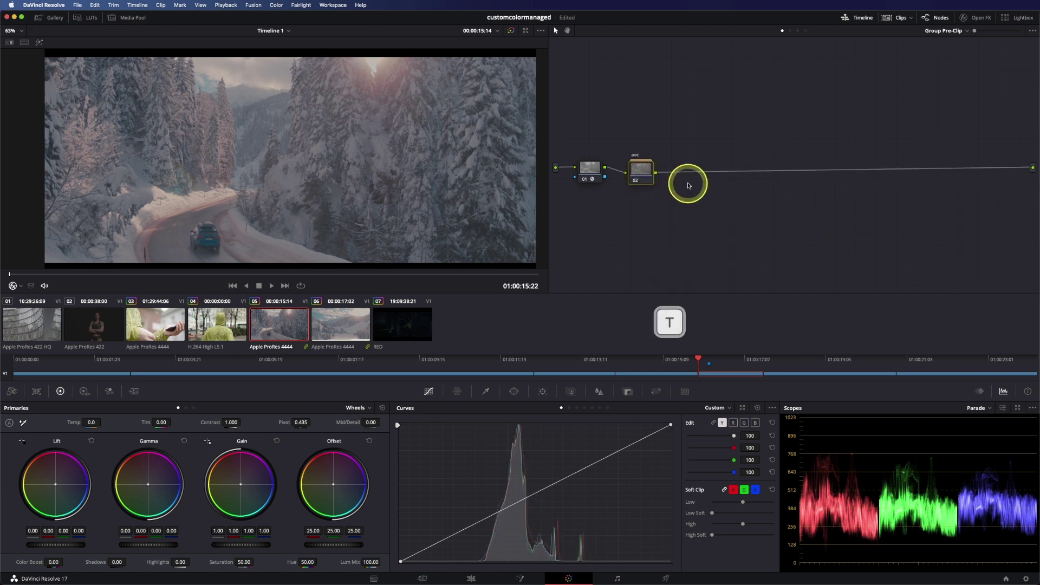
{"action": "left_click", "coordinate": [50, 18]}
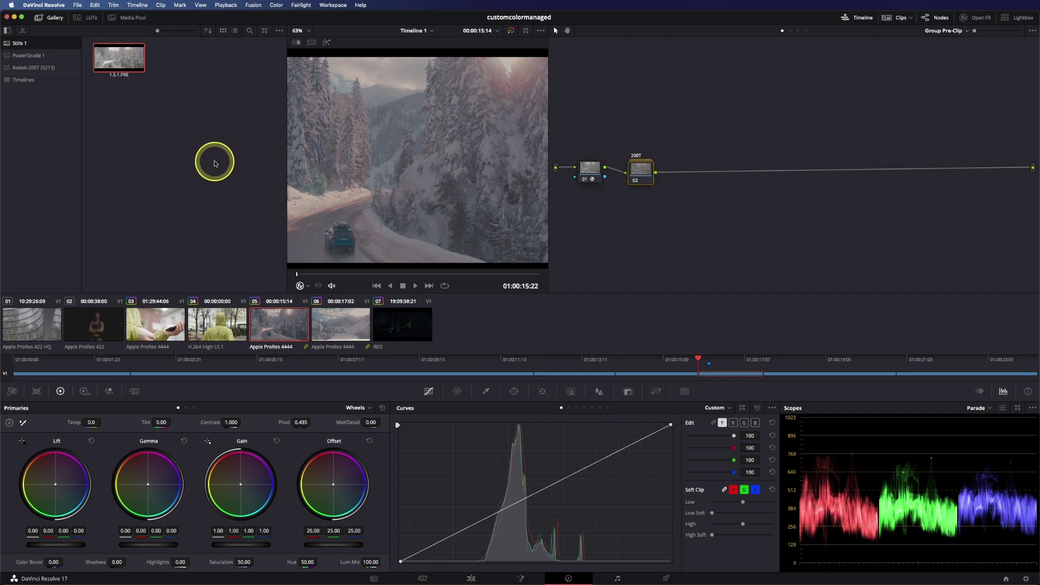
{"action": "right_click", "coordinate": [435, 177]}
{"action": "left_click", "coordinate": [447, 183]}
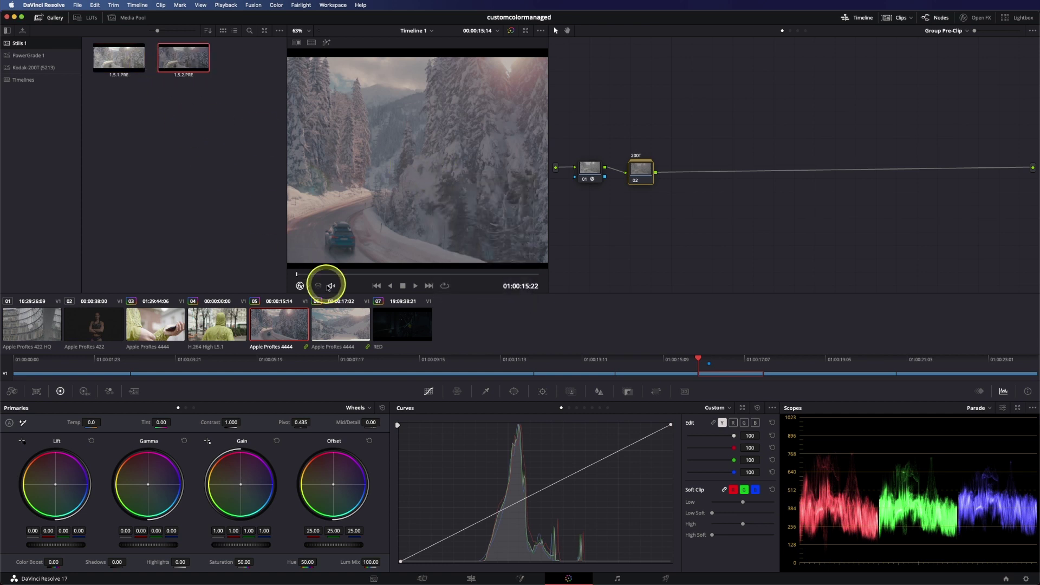
{"action": "left_click_drag", "start_coordinate": [356, 326], "coordinate": [719, 118]}
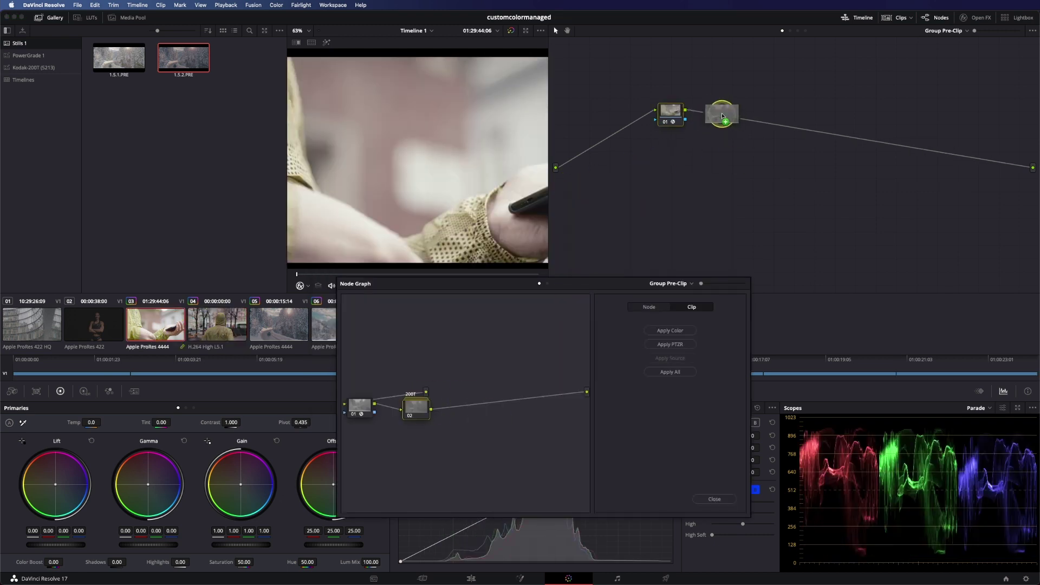
- Check the 200T grade on clips 03 to 07 and inspect node 01's Color Space Transform
{"action": "left_click", "coordinate": [35, 324]}
{"action": "left_click", "coordinate": [225, 329]}
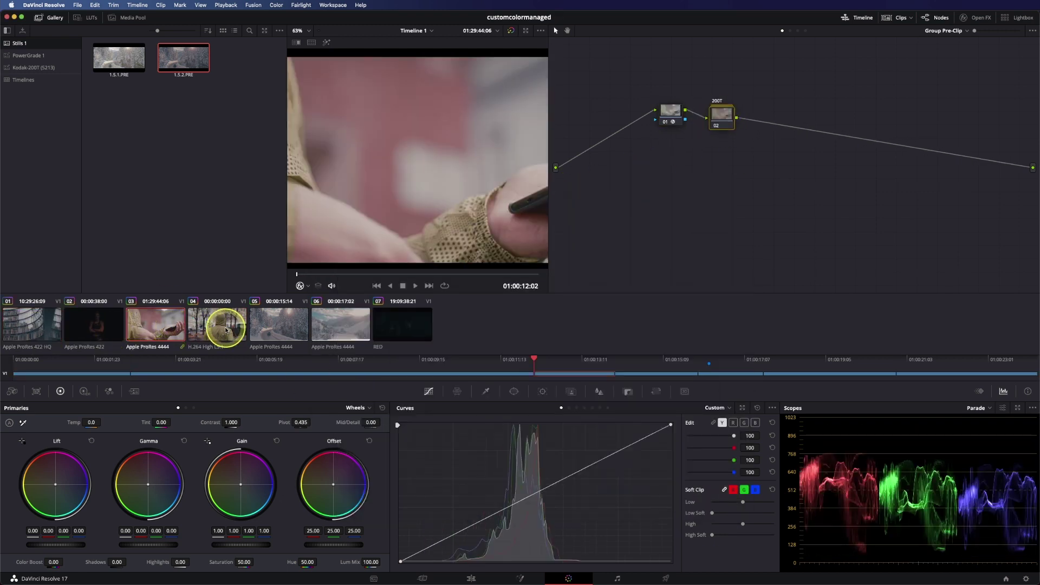
{"action": "left_click", "coordinate": [300, 326]}
{"action": "left_click", "coordinate": [344, 326]}
{"action": "left_click", "coordinate": [401, 329]}
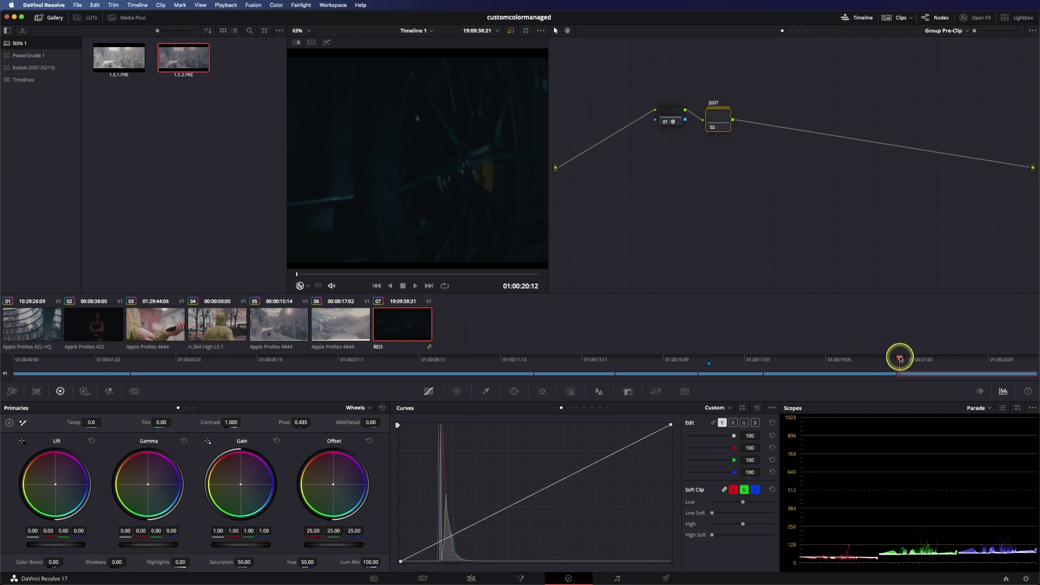
{"action": "left_click", "coordinate": [945, 359]}
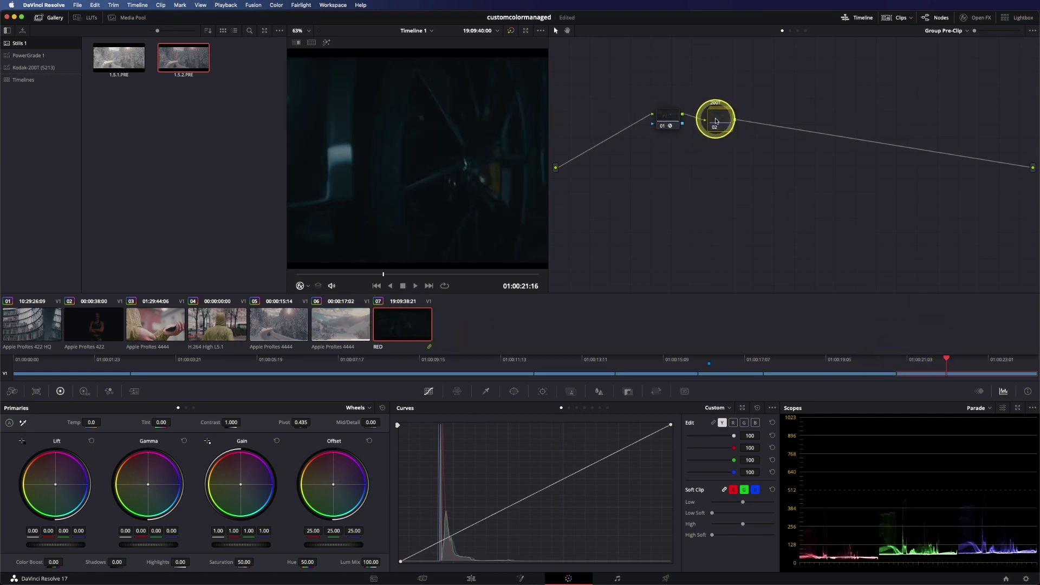
{"action": "left_click", "coordinate": [666, 115]}
{"action": "left_click", "coordinate": [975, 18]}
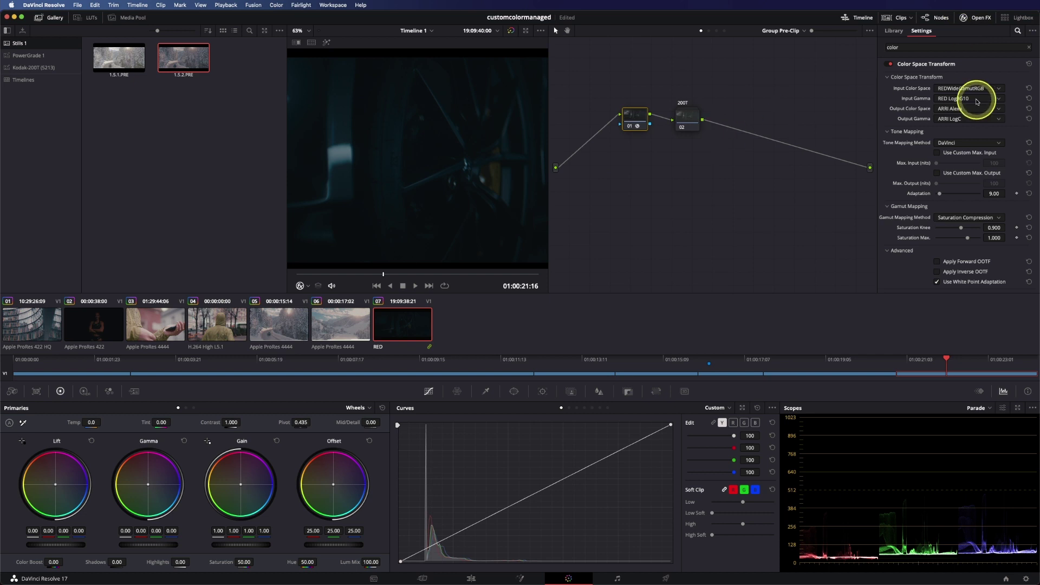
{"action": "left_click", "coordinate": [981, 18]}
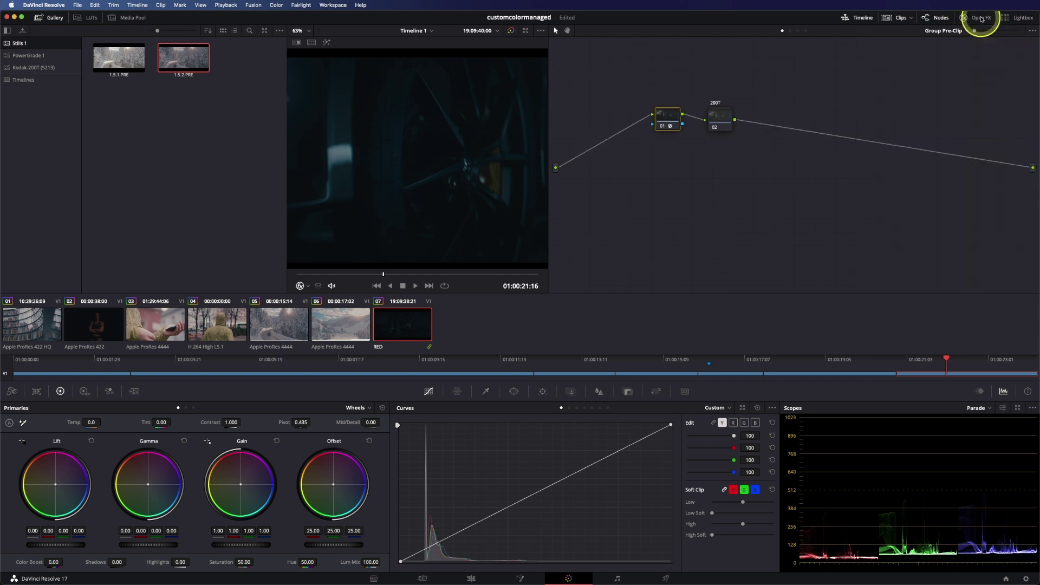
{"action": "left_click", "coordinate": [792, 31]}
- Grade snowy road clip 05: contrast 1.358, pivot 0.569, saturation 54.20, offset 20.50, gain 1.10
{"action": "left_click", "coordinate": [271, 325]}
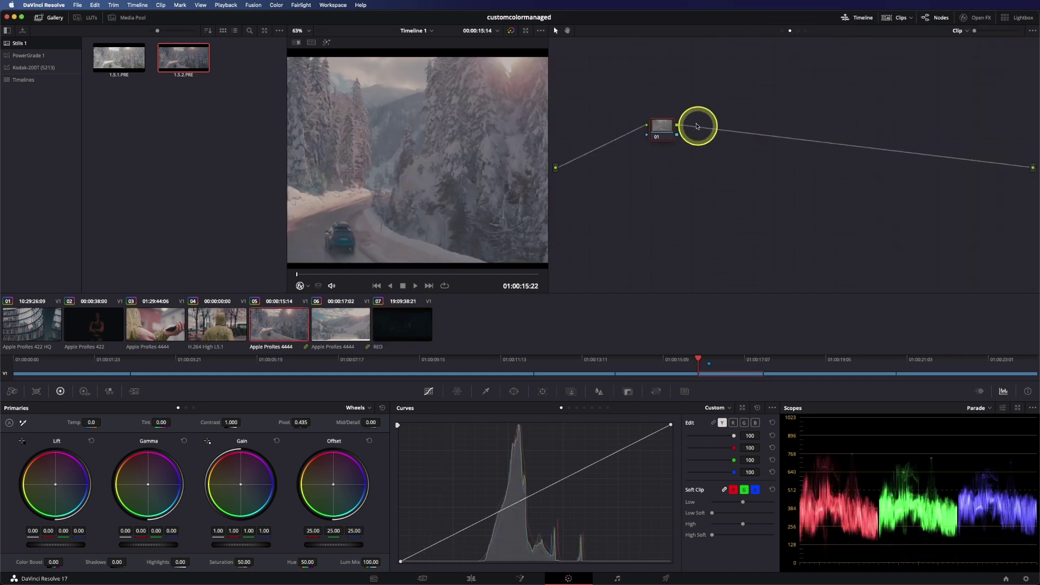
{"action": "mouse_move", "coordinate": [665, 129]}
{"action": "left_mouse_down"}
{"action": "mouse_move", "coordinate": [621, 118]}
{"action": "mouse_move", "coordinate": [657, 151]}
{"action": "mouse_move", "coordinate": [666, 136]}
{"action": "left_mouse_up"}
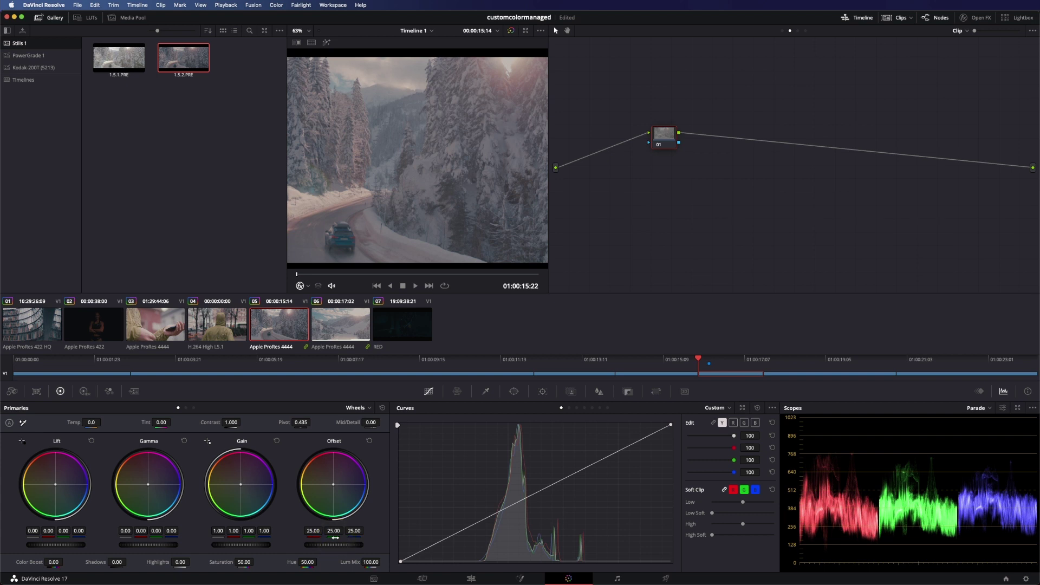
{"action": "left_click_drag", "start_coordinate": [228, 424], "coordinate": [291, 424]}
{"action": "left_click", "coordinate": [49, 17]}
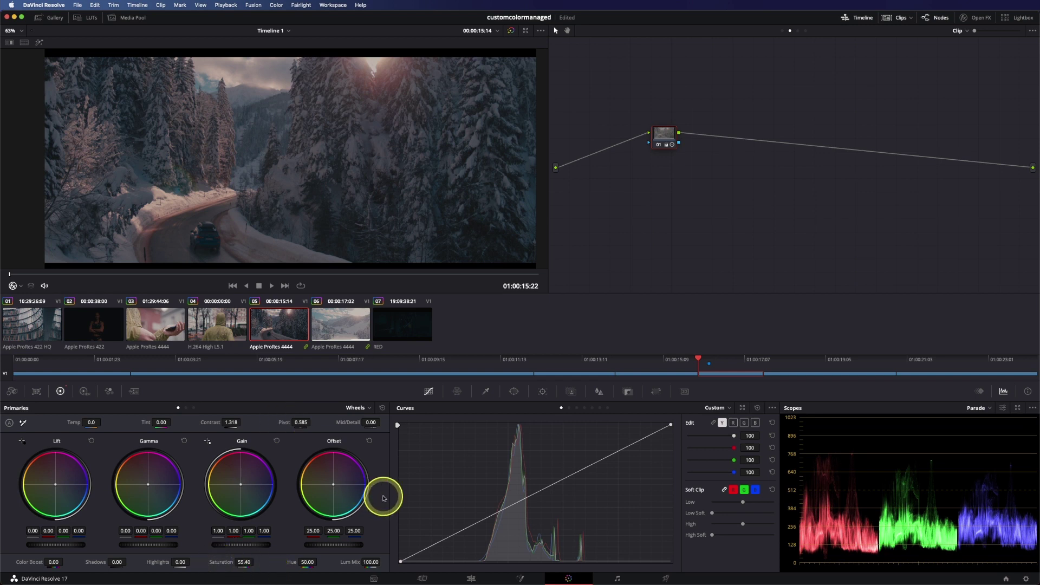
{"action": "key", "text": "super"}
{"action": "key", "text": "super+4"}
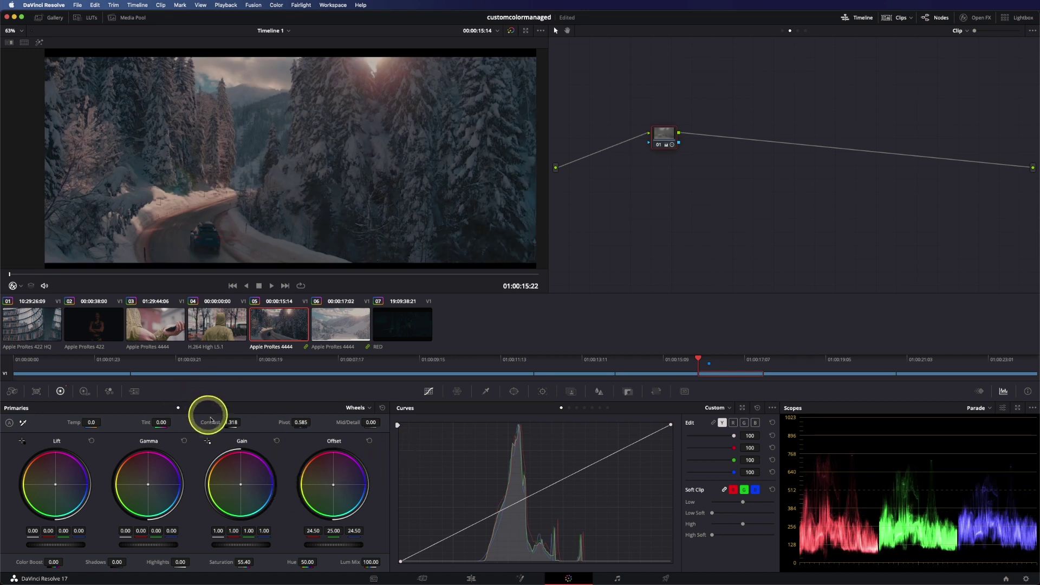
{"action": "left_click_drag", "start_coordinate": [228, 544], "coordinate": [258, 544]}
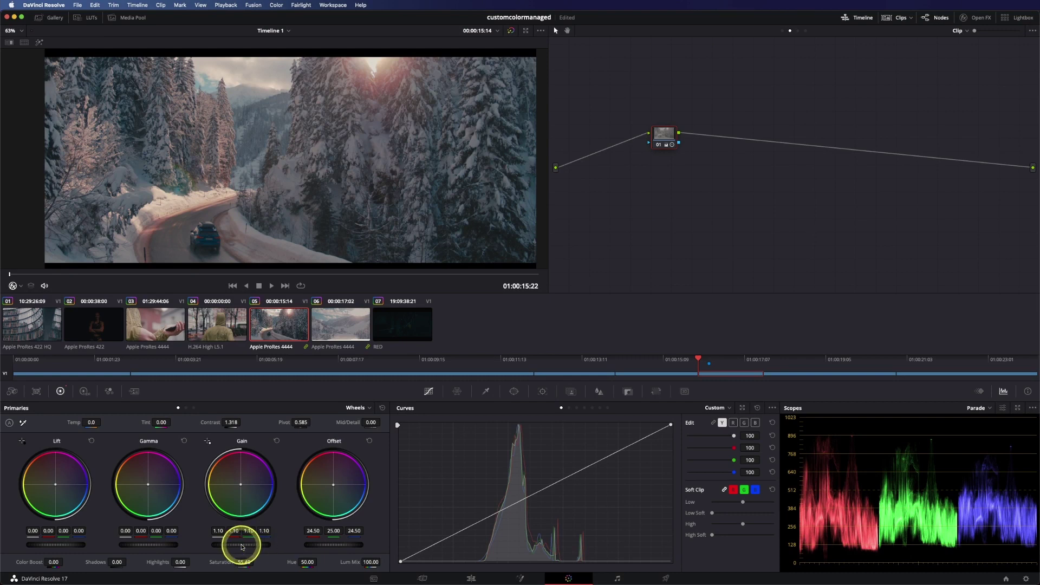
{"action": "key", "text": "super+z"}
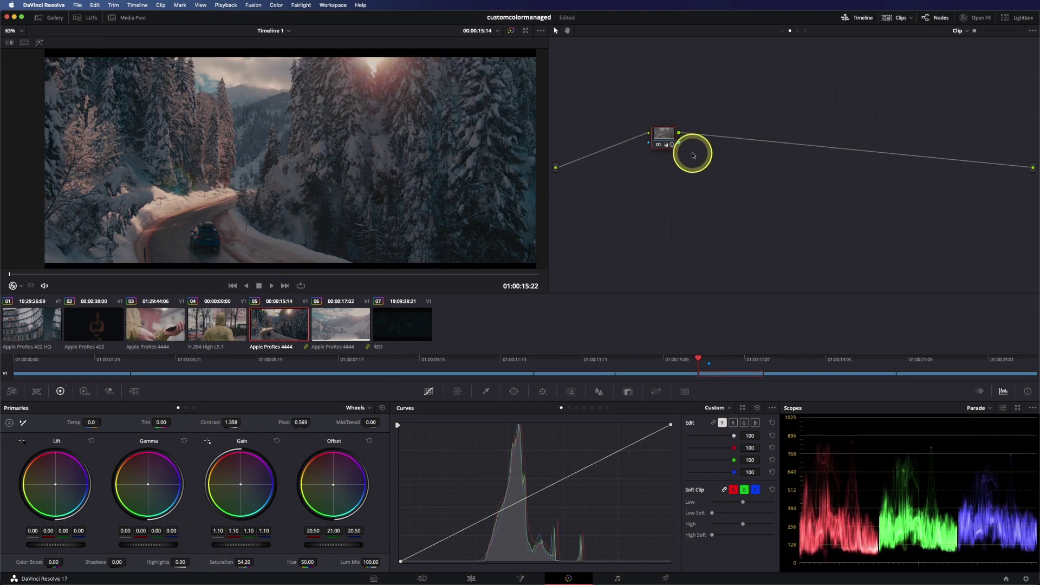
{"action": "key", "text": "super+d"}
{"action": "key", "text": "super+d"}
{"action": "key", "text": "super+d"}
{"action": "key", "text": "super+d"}
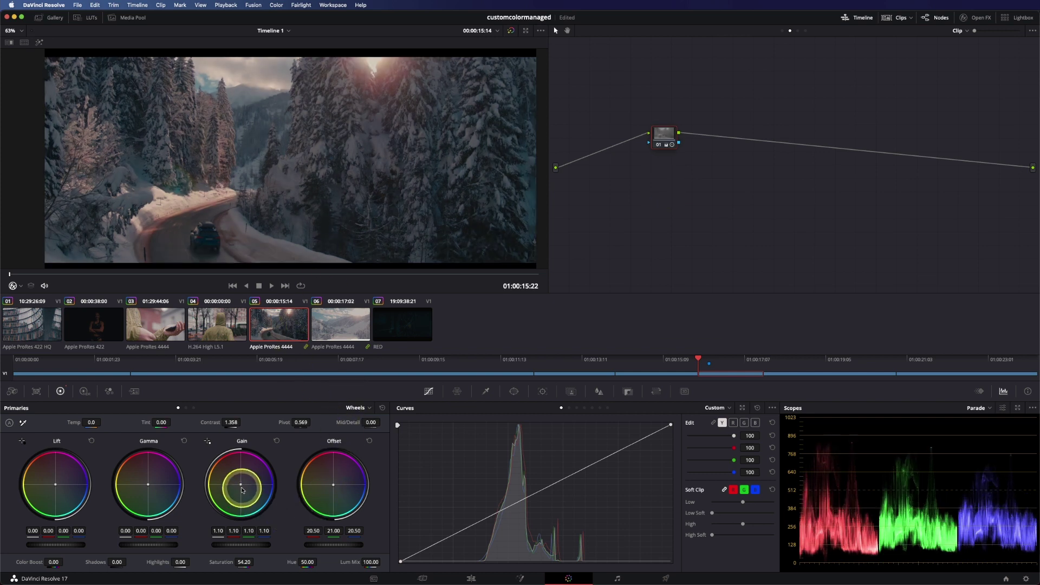
{"action": "left_click_drag", "start_coordinate": [239, 482], "coordinate": [242, 489]}
- Copy the snowy road grade onto clip 01 with a middle-click, then move to clip 02
{"action": "left_click", "coordinate": [350, 325]}
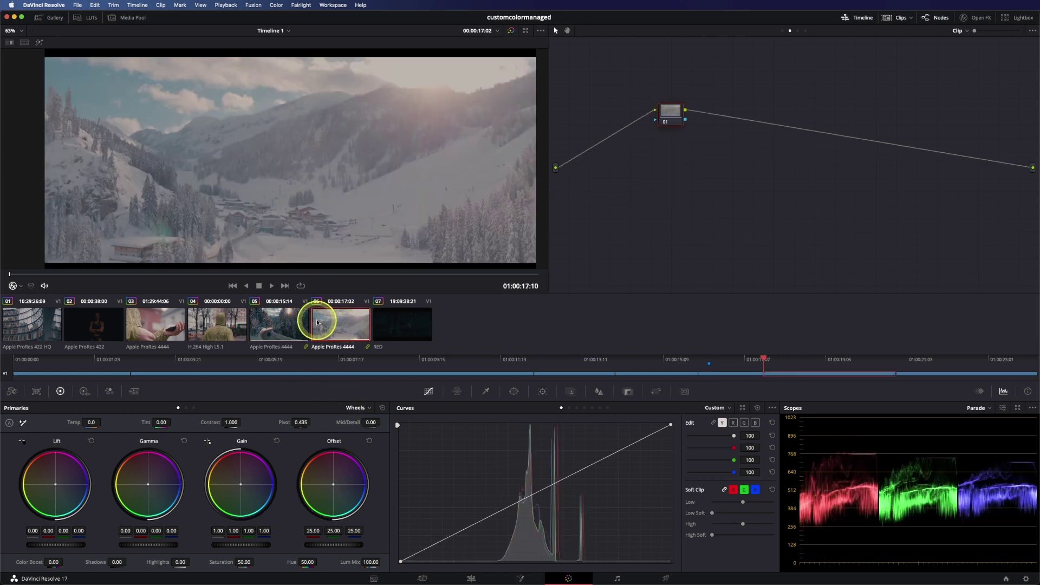
{"action": "left_click", "coordinate": [292, 321]}
{"action": "left_click", "coordinate": [388, 325]}
{"action": "left_click", "coordinate": [198, 320]}
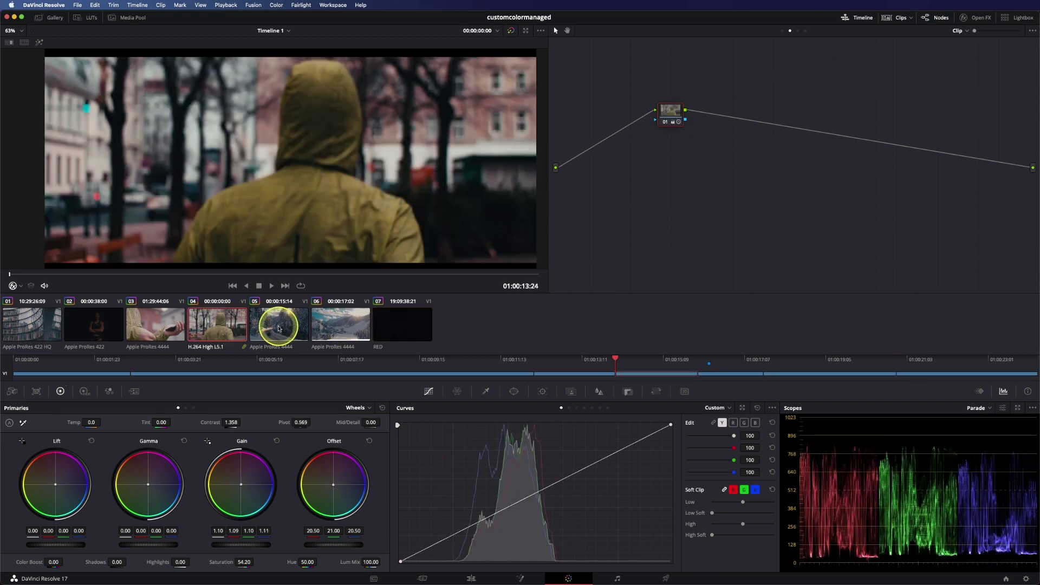
{"action": "left_click", "coordinate": [32, 325]}
{"action": "middle_click", "coordinate": [94, 327]}
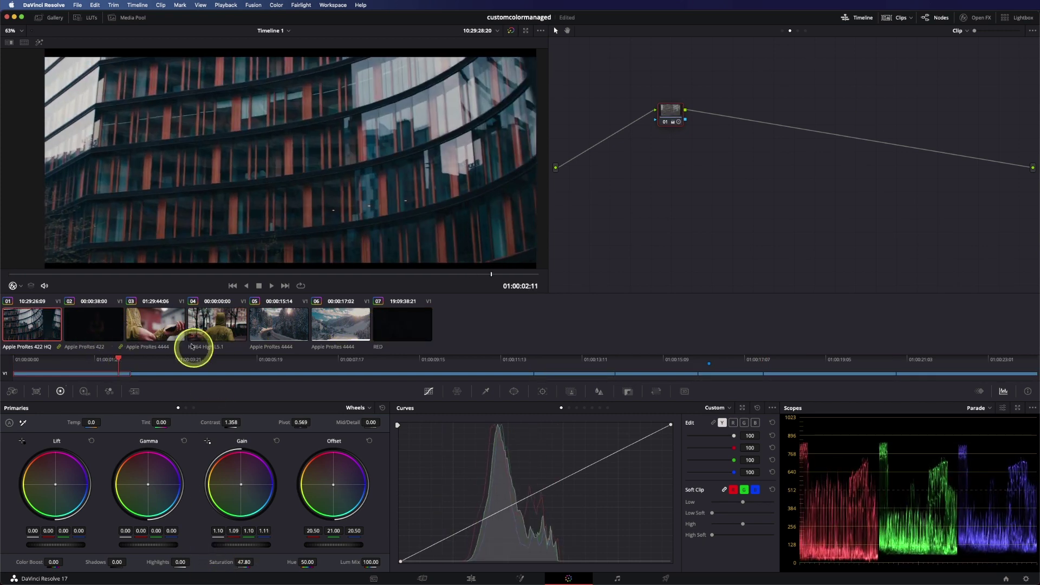
{"action": "left_click_drag", "start_coordinate": [182, 359], "coordinate": [281, 362]}
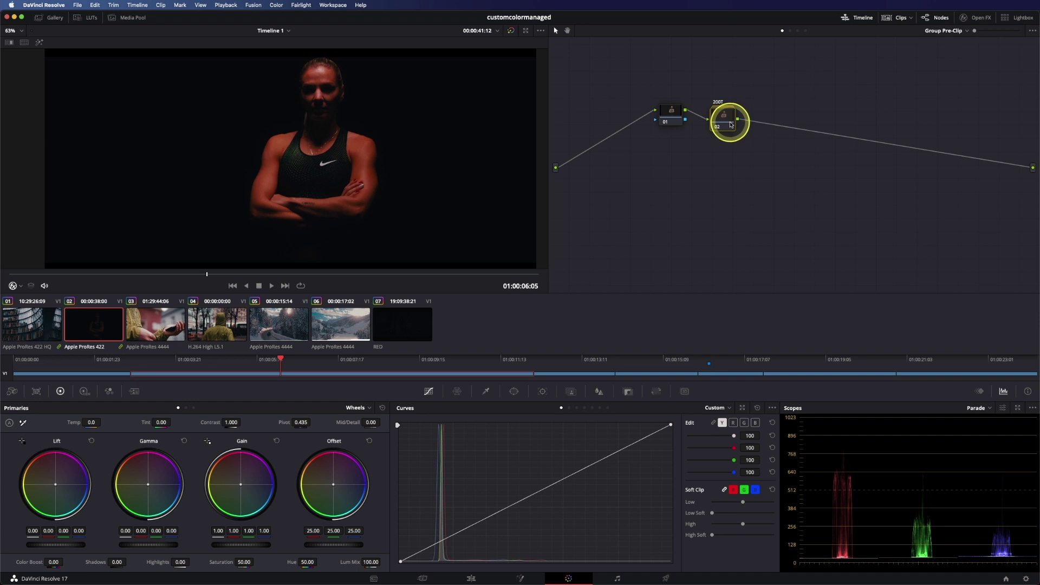
- In clip 02's own node graph, push highlights toward blue and slightly lower saturation and pivot
{"action": "left_click_drag", "start_coordinate": [730, 125], "coordinate": [719, 116]}
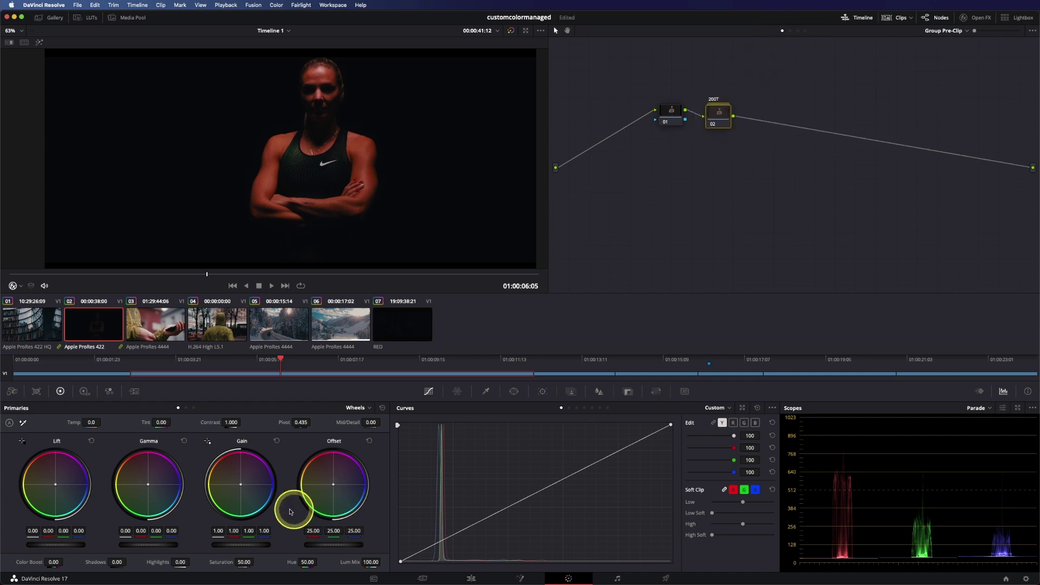
{"action": "left_click", "coordinate": [788, 30]}
{"action": "left_click_drag", "start_coordinate": [241, 484], "coordinate": [253, 491]}
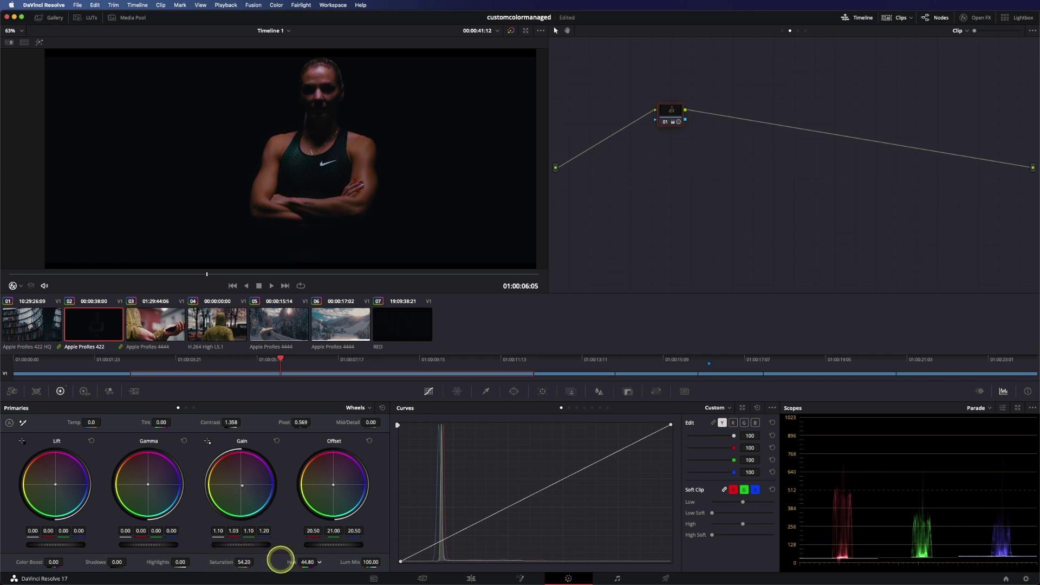
{"action": "left_click_drag", "start_coordinate": [230, 562], "coordinate": [225, 558]}
{"action": "left_click_drag", "start_coordinate": [288, 422], "coordinate": [283, 422]}
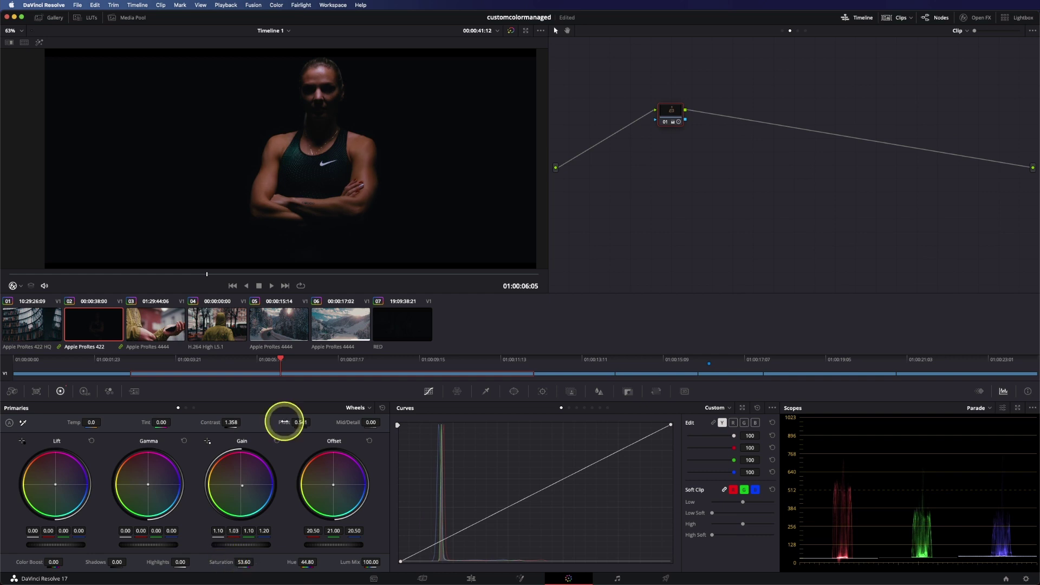
{"action": "left_click_drag", "start_coordinate": [338, 363], "coordinate": [408, 388]}
{"action": "left_click", "coordinate": [176, 327]}
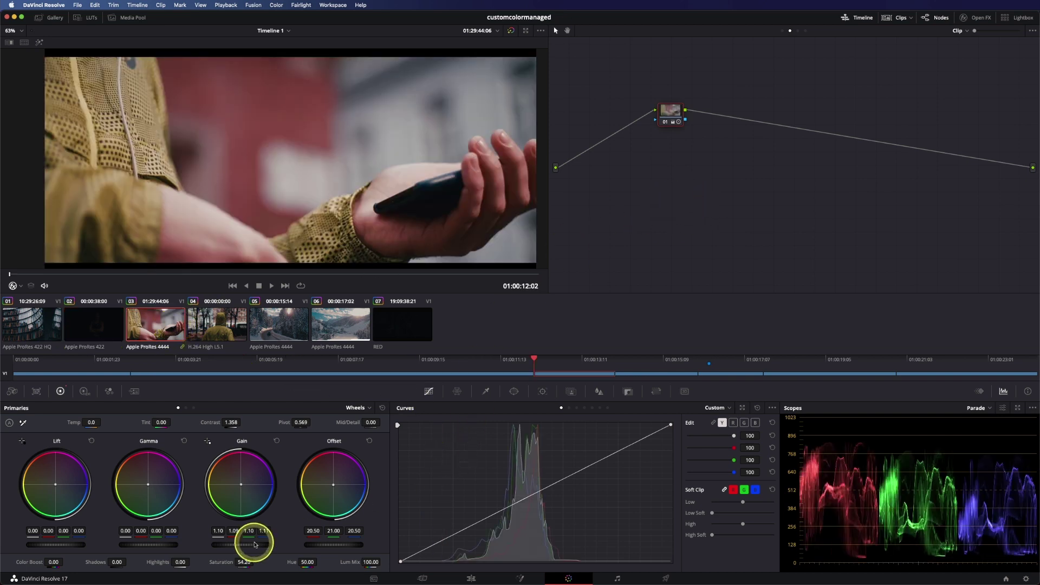
- Lower clip 03's saturation and offset, nudge its highlights blue, then play through clips 04 and 05
{"action": "left_click_drag", "start_coordinate": [228, 561], "coordinate": [219, 561]}
{"action": "left_click_drag", "start_coordinate": [342, 541], "coordinate": [318, 547]}
{"action": "left_click_drag", "start_coordinate": [241, 483], "coordinate": [242, 485]}
{"action": "left_click", "coordinate": [228, 324]}
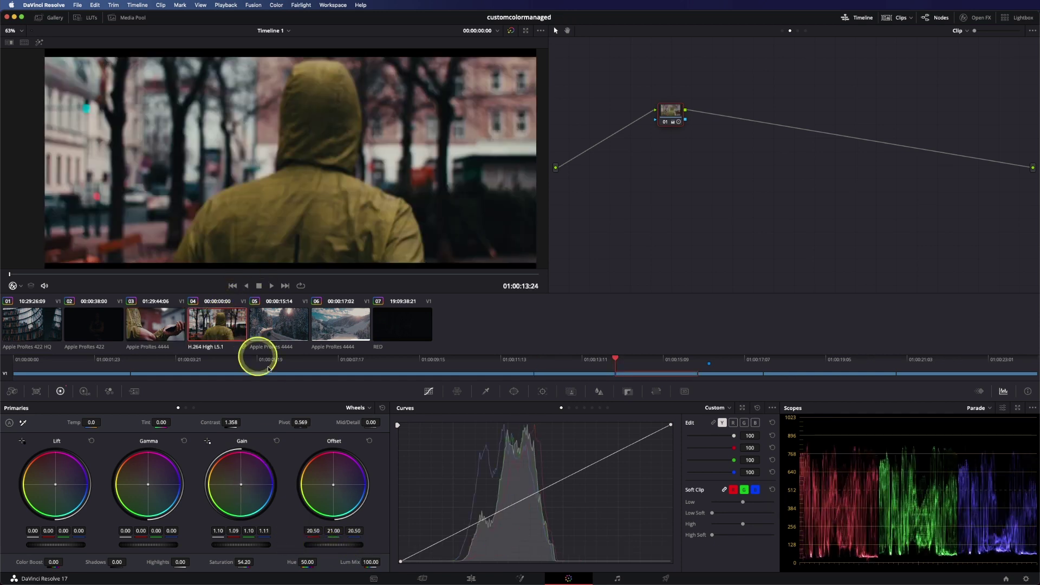
{"action": "left_click", "coordinate": [169, 319]}
{"action": "left_click", "coordinate": [202, 325]}
{"action": "left_click", "coordinate": [157, 318]}
{"action": "left_click", "coordinate": [205, 323]}
{"action": "left_click", "coordinate": [239, 529]}
{"action": "left_click", "coordinate": [642, 364]}
{"action": "left_click_drag", "start_coordinate": [666, 362], "coordinate": [791, 362]}
- Darken clip 06 with a lower offset, then drop RED clip 07's pivot and warm its balance
{"action": "left_click_drag", "start_coordinate": [325, 543], "coordinate": [318, 543]}
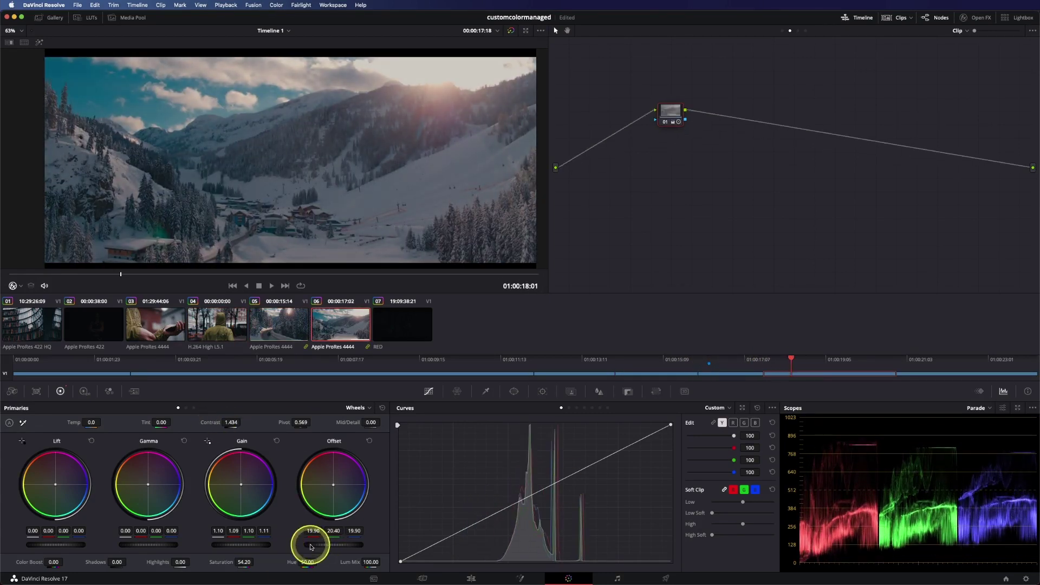
{"action": "left_click", "coordinate": [411, 321]}
{"action": "left_click_drag", "start_coordinate": [888, 362], "coordinate": [1017, 360]}
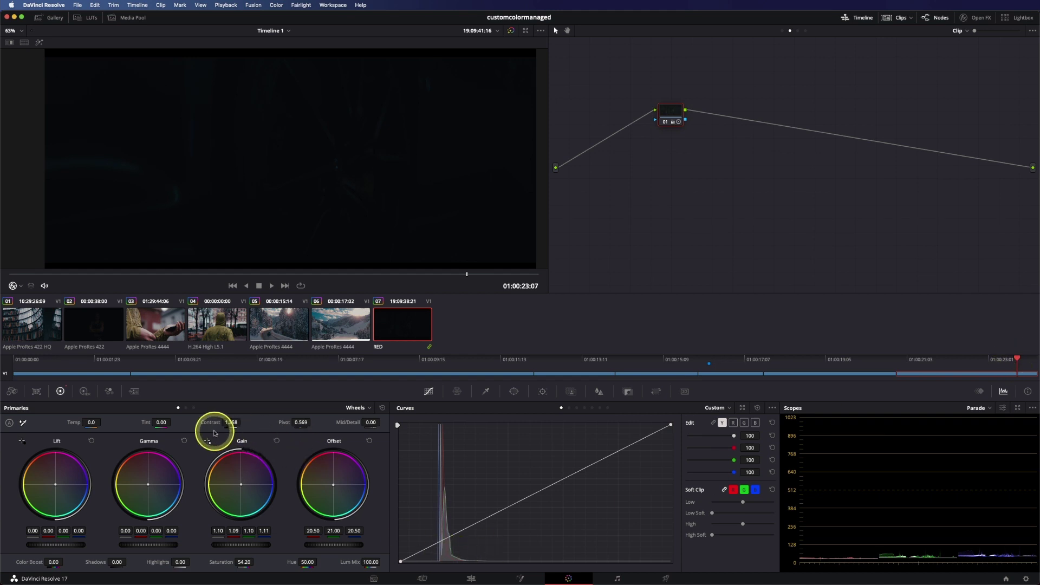
{"action": "left_click_drag", "start_coordinate": [299, 424], "coordinate": [158, 419]}
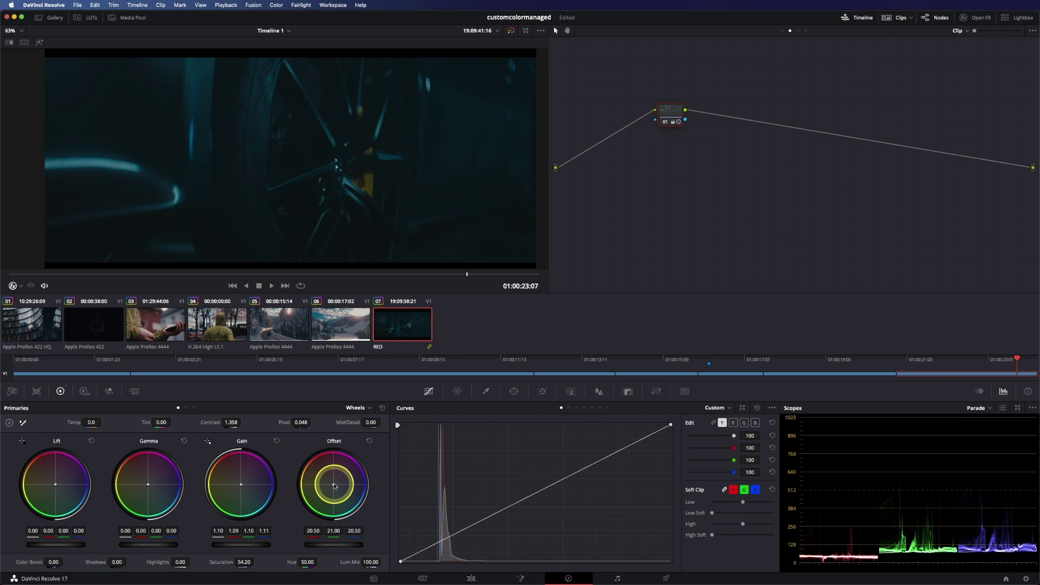
{"action": "left_click_drag", "start_coordinate": [336, 480], "coordinate": [319, 471]}
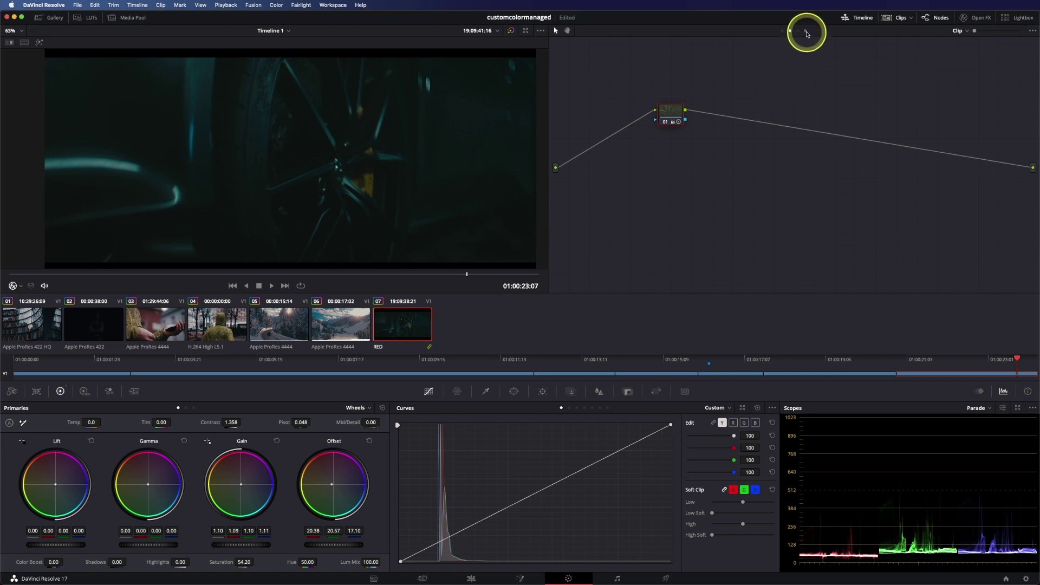
{"action": "left_click_drag", "start_coordinate": [671, 113], "coordinate": [816, 140]}
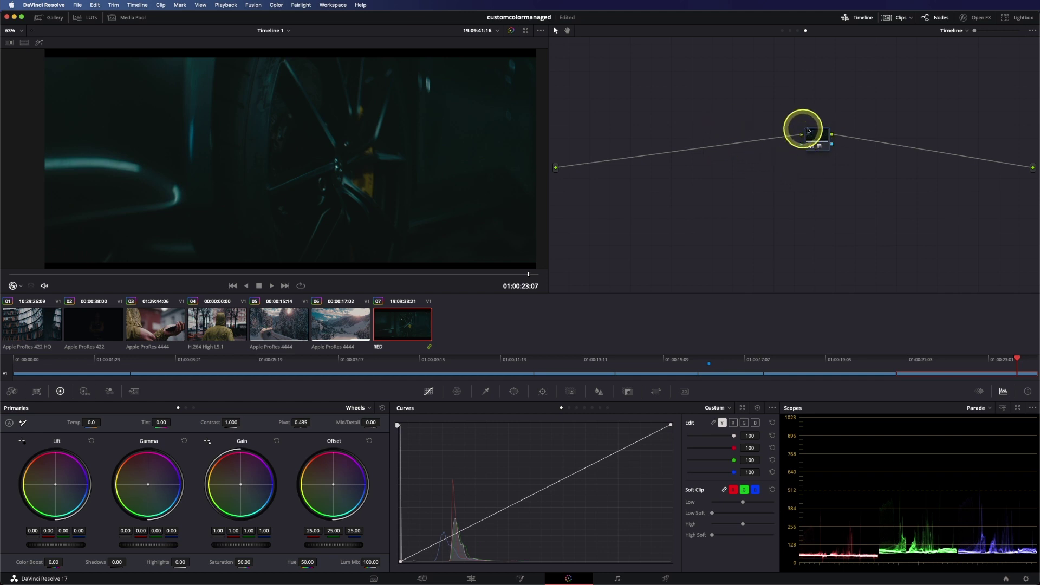
- Warm clip 01's balance slightly, then show RED clip 07's timeline-wide node graph
{"action": "key", "text": "Up"}
{"action": "key", "text": "Up"}
{"action": "key", "text": "Up"}
{"action": "key", "text": "Up"}
{"action": "key", "text": "Up"}
{"action": "key", "text": "Up"}
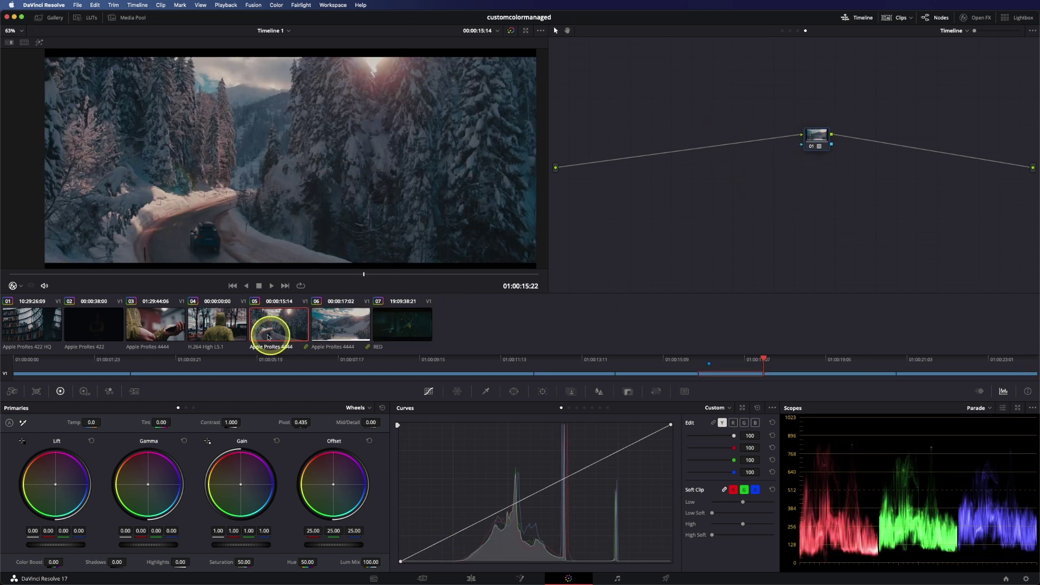
{"action": "left_click_drag", "start_coordinate": [328, 479], "coordinate": [329, 465]}
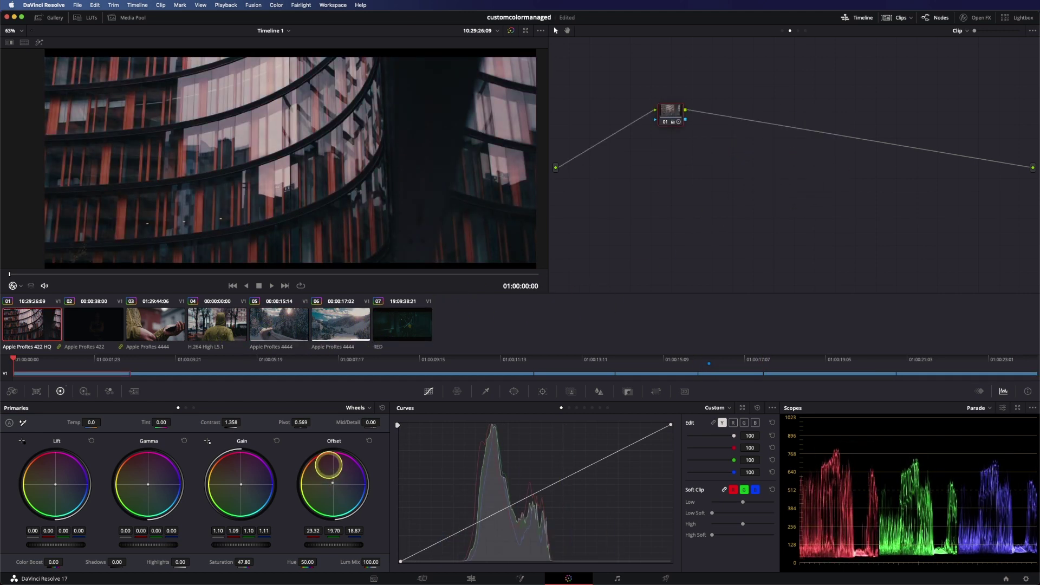
{"action": "left_click", "coordinate": [395, 326]}
{"action": "left_click", "coordinate": [807, 31]}
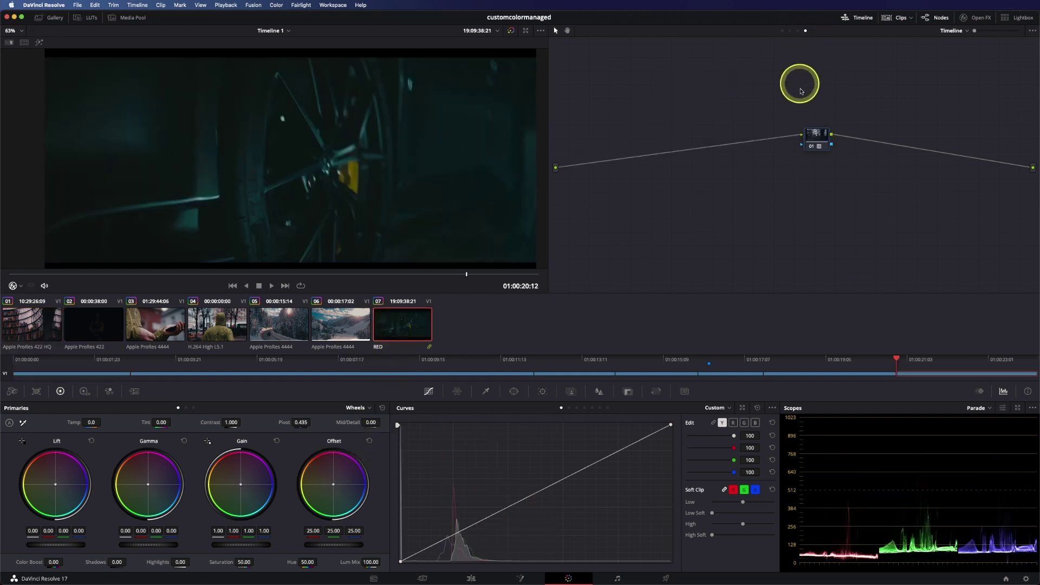
{"action": "left_click_drag", "start_coordinate": [817, 132], "coordinate": [838, 153]}
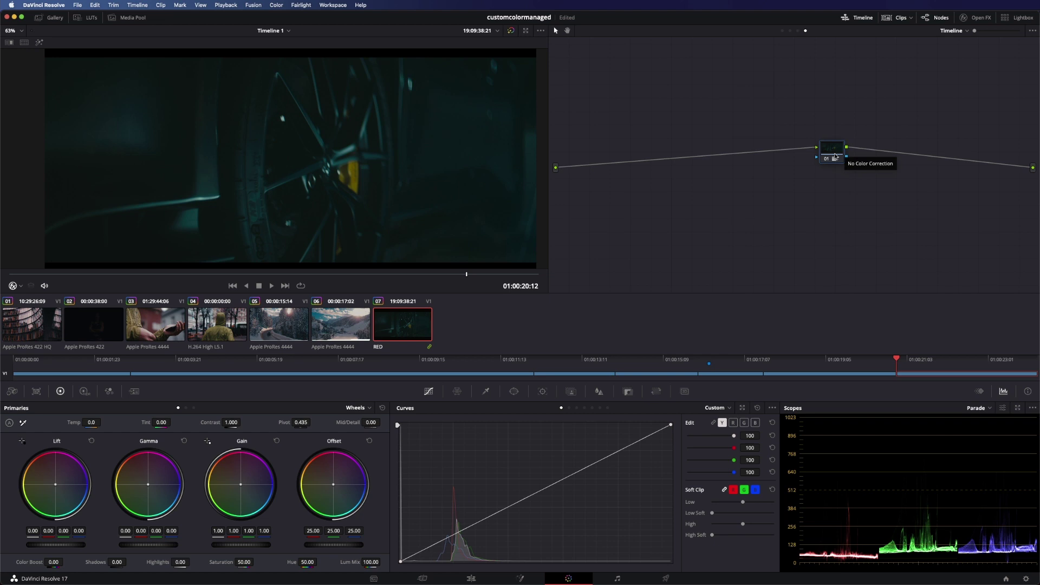
{"action": "key", "text": "shift"}
- Select all clips 01 to 07 and open their options, then reselect clip 05 alone
{"action": "left_click", "coordinate": [38, 323], "text": "shift"}
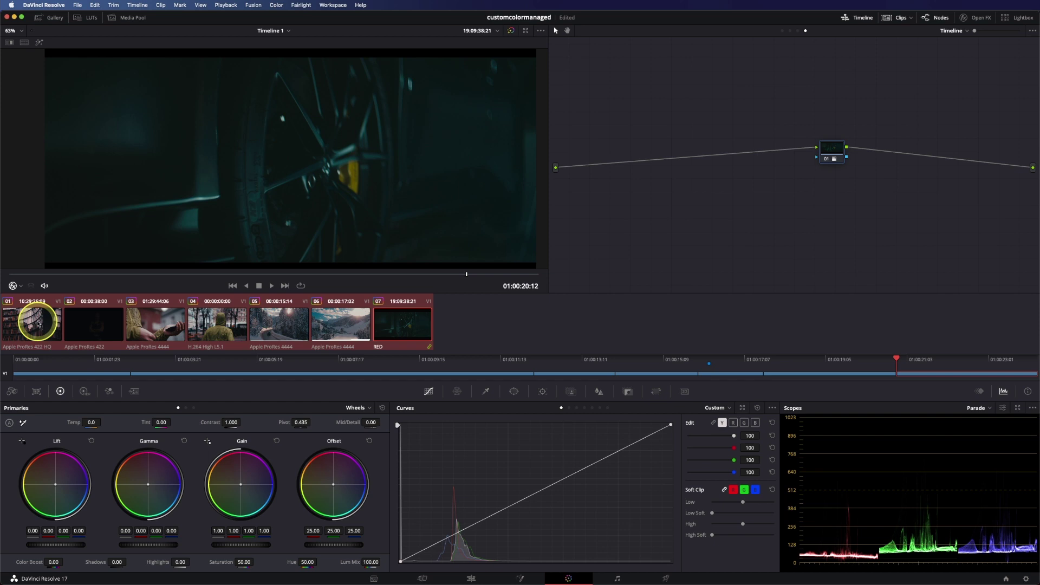
{"action": "right_click", "coordinate": [38, 323]}
{"action": "right_click", "coordinate": [262, 325]}
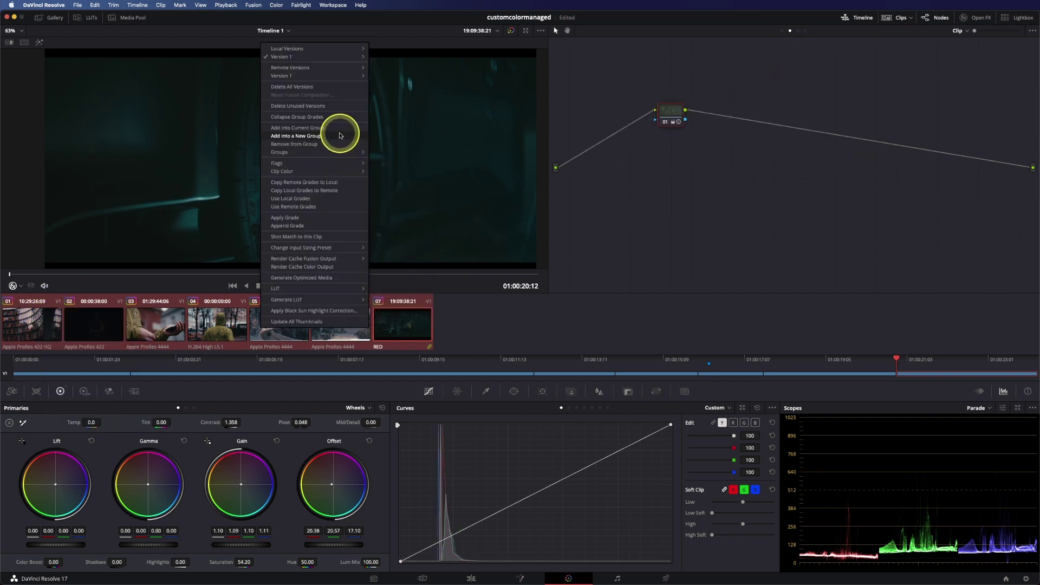
{"action": "left_click", "coordinate": [307, 330]}
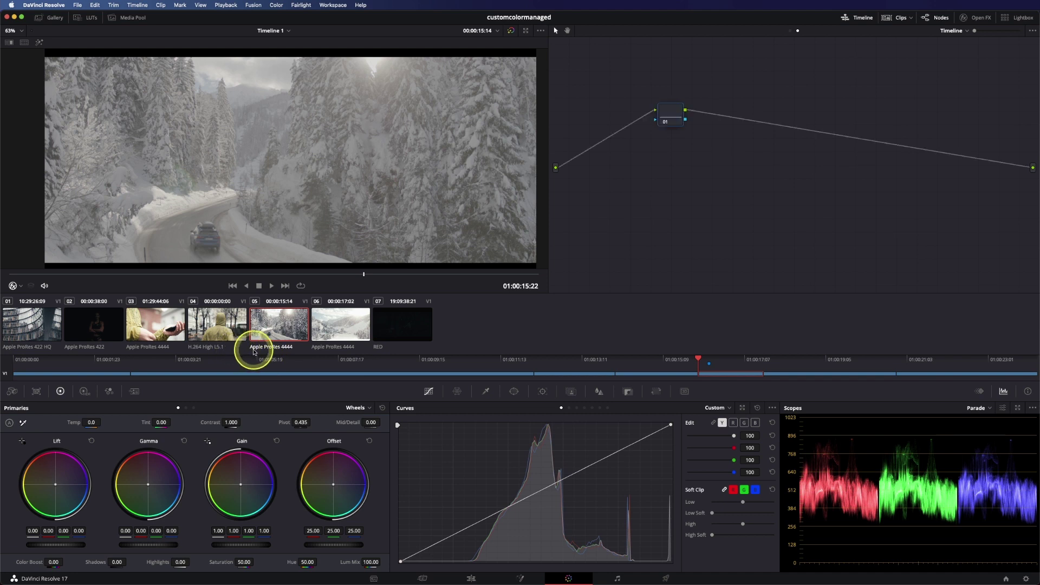
- Search the effects for 'look' and drop Look Designer 2.4 onto hooded-figure clip 04's node 01
{"action": "left_click", "coordinate": [236, 326]}
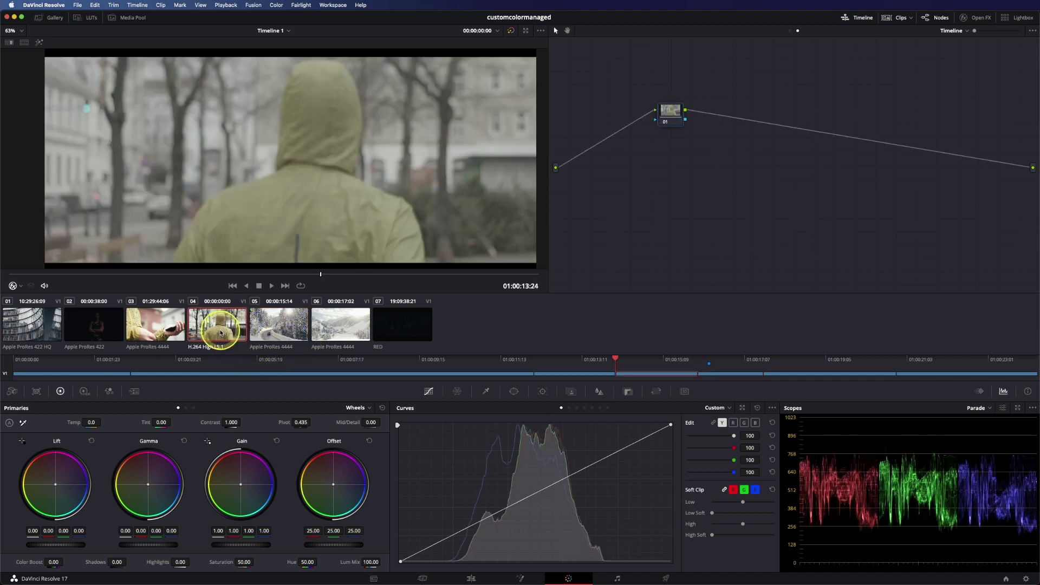
{"action": "left_click", "coordinate": [983, 17]}
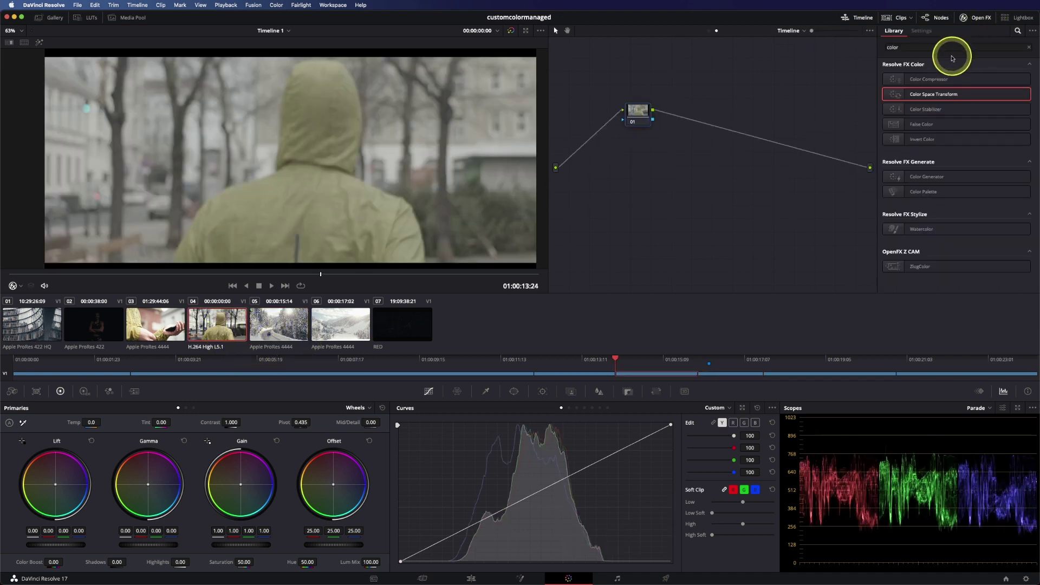
{"action": "left_click", "coordinate": [928, 47]}
{"action": "type", "text": "look"}
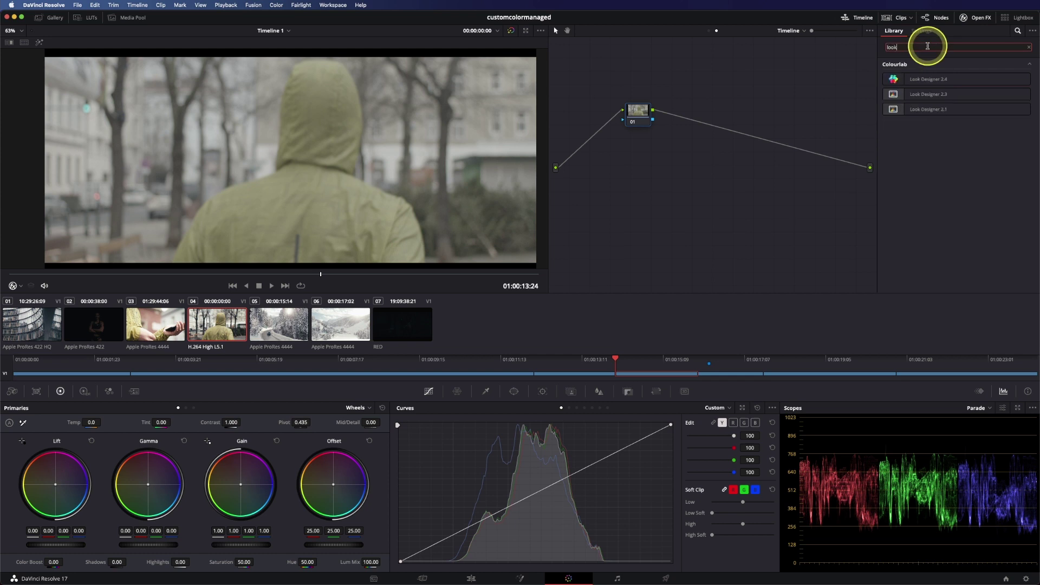
{"action": "left_click_drag", "start_coordinate": [927, 79], "coordinate": [637, 111]}
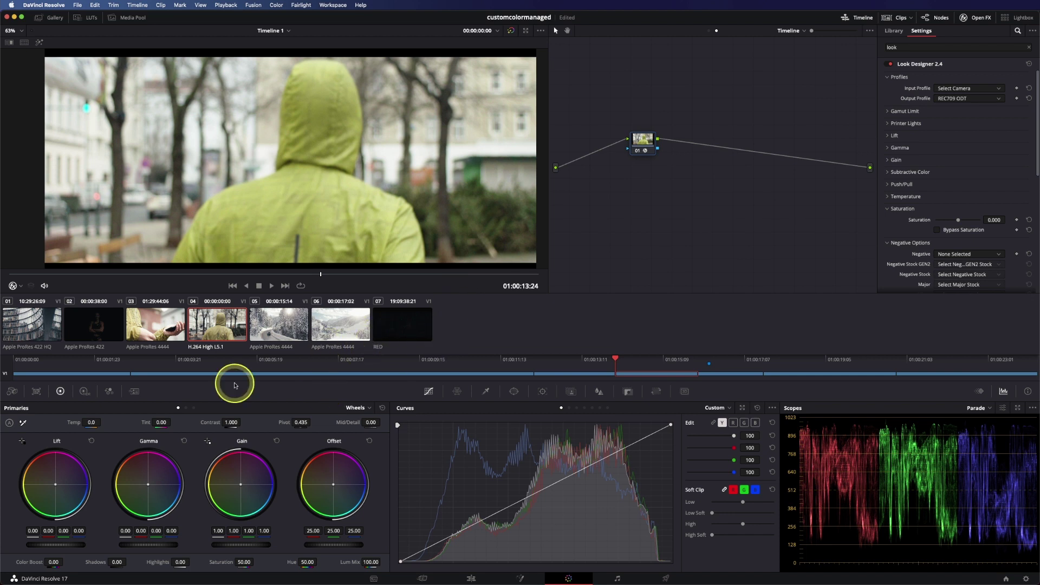
- Set the first Look Designer node's profiles to SONY SLog3 SGamut Cine in and ARRI LOGC out
{"action": "left_click", "coordinate": [953, 89]}
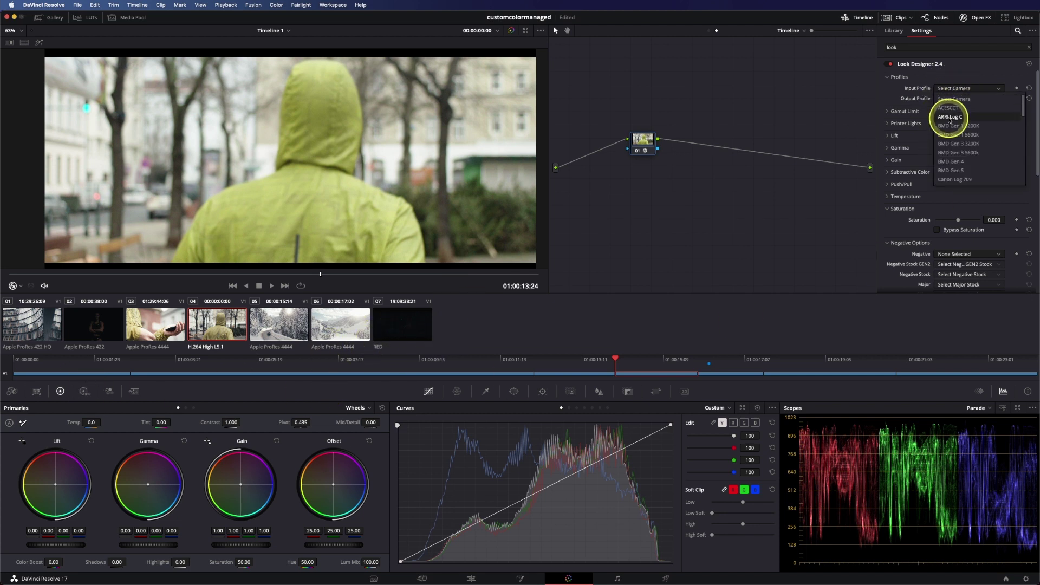
{"action": "key", "text": "s"}
{"action": "left_click", "coordinate": [987, 171]}
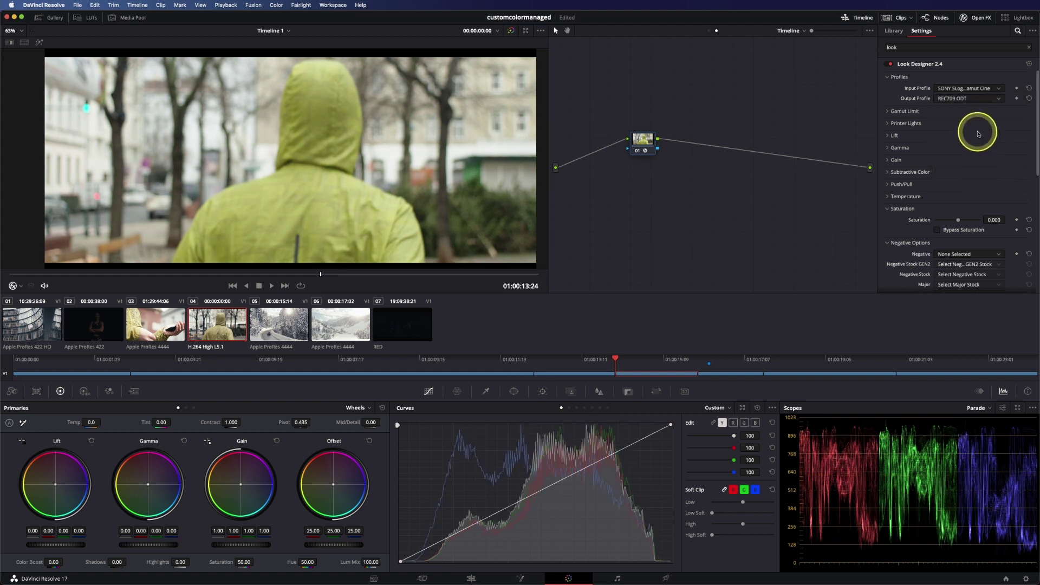
{"action": "left_click", "coordinate": [948, 101]}
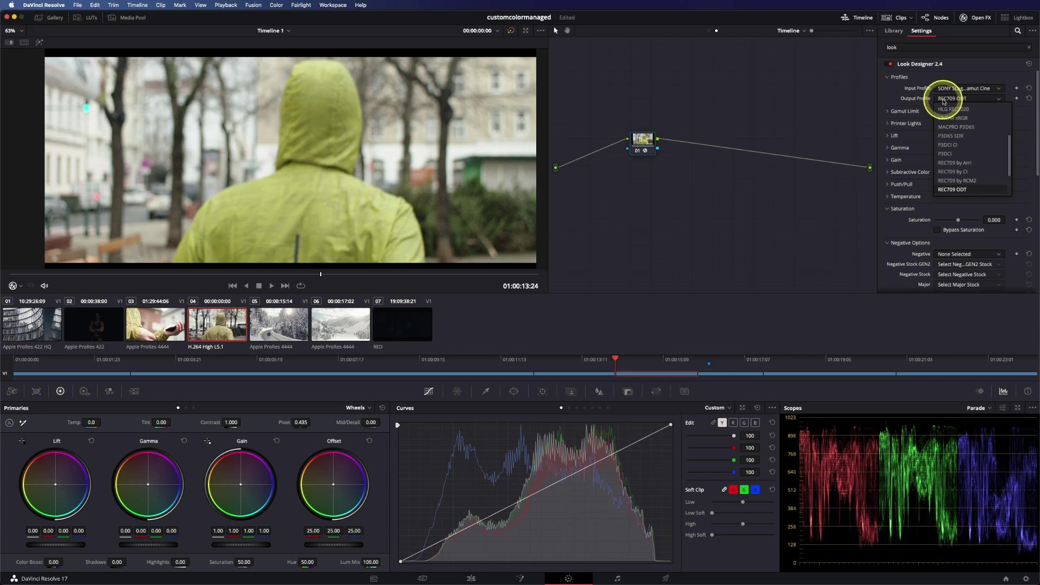
{"action": "scroll", "coordinate": [954, 109], "scroll_direction": "up", "scroll_amount": 4}
{"action": "left_click", "coordinate": [956, 128]}
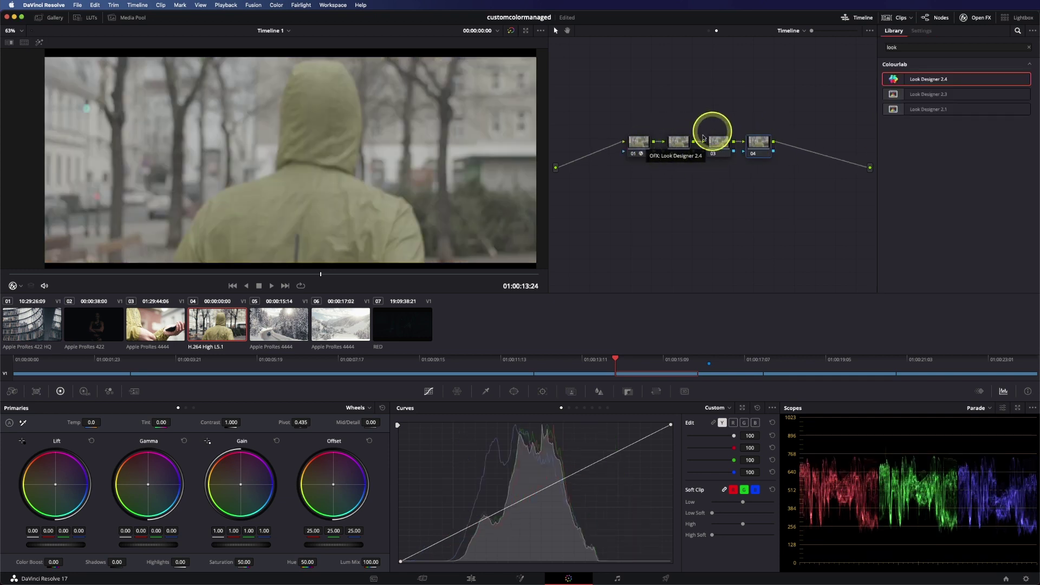
- Move node 05 after node 04 and set its profiles to ARRI Log C in, REC709 by Arri out
{"action": "left_click_drag", "start_coordinate": [644, 153], "coordinate": [595, 155]}
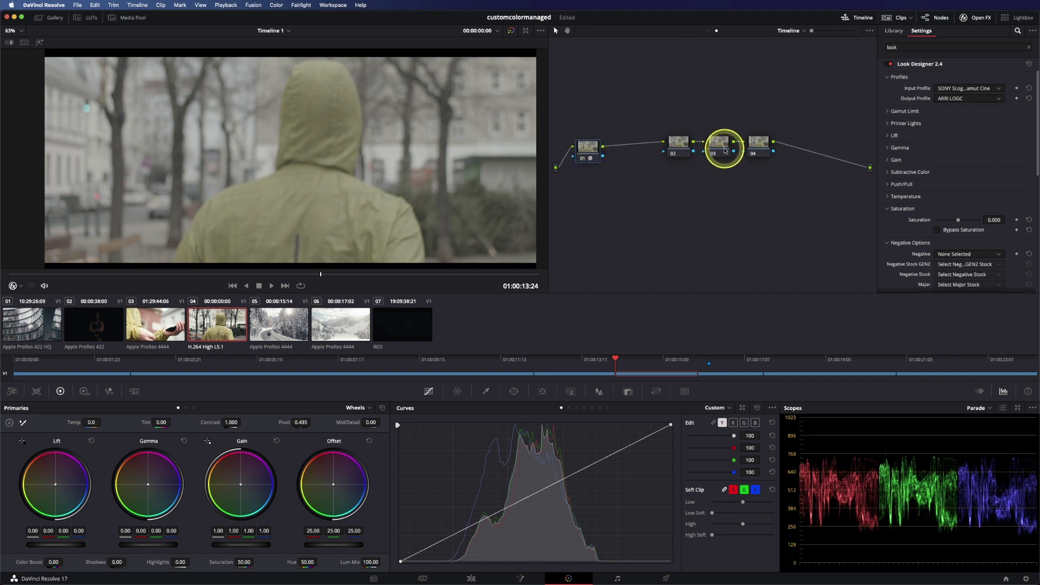
{"action": "left_click_drag", "start_coordinate": [730, 150], "coordinate": [831, 148]}
{"action": "left_click", "coordinate": [587, 153]}
{"action": "left_click", "coordinate": [947, 90]}
{"action": "key", "text": "a"}
{"action": "left_click", "coordinate": [949, 108]}
{"action": "left_click", "coordinate": [952, 98]}
{"action": "key", "text": "l"}
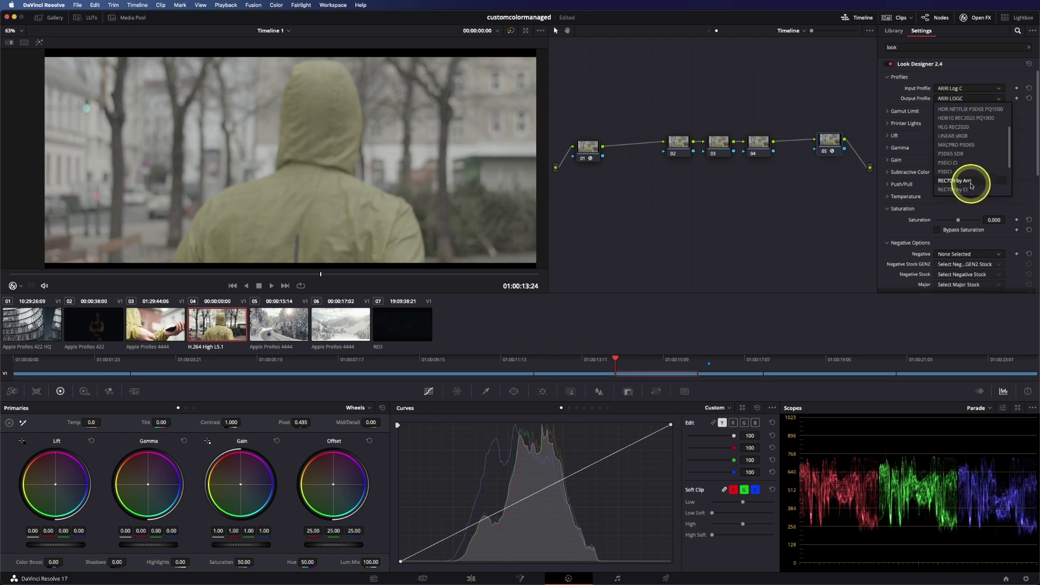
{"action": "left_click", "coordinate": [960, 182]}
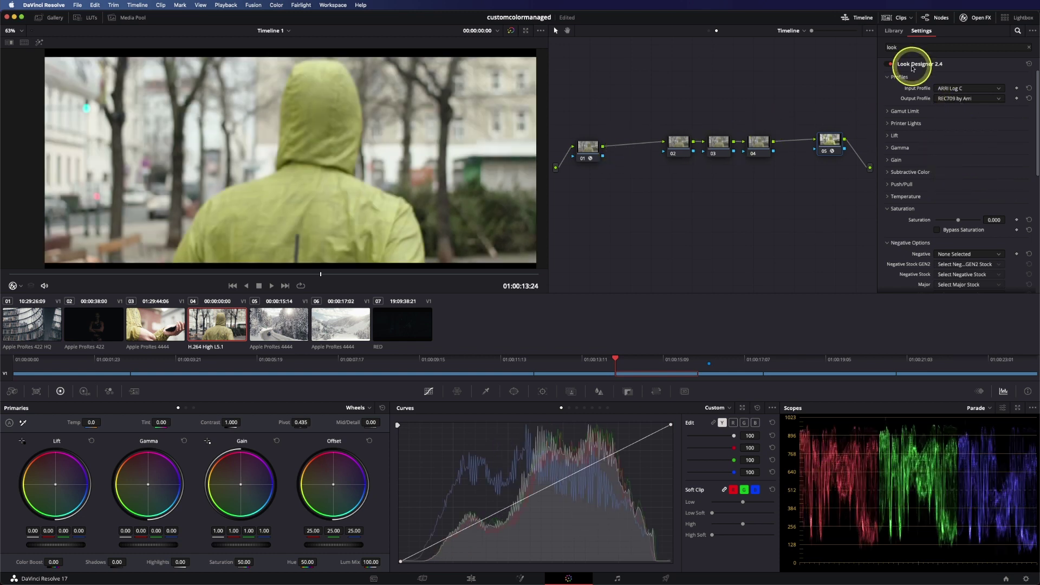
- Give node 05 KODAK 2383 print contrast and KODAK 2383 GEN 2 print stock
{"action": "scroll", "coordinate": [922, 201], "scroll_direction": "down", "scroll_amount": 4}
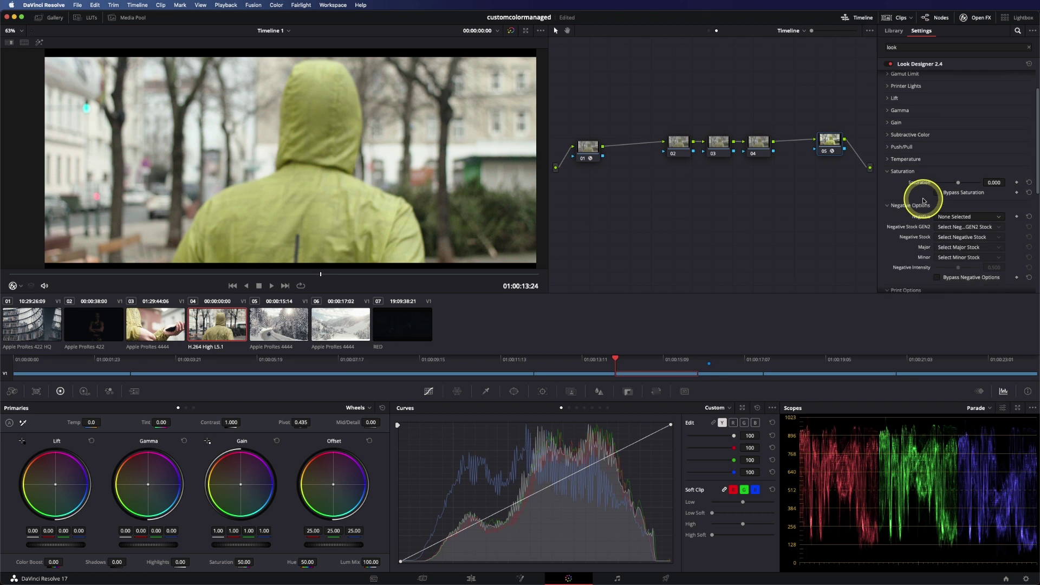
{"action": "left_click", "coordinate": [949, 227]}
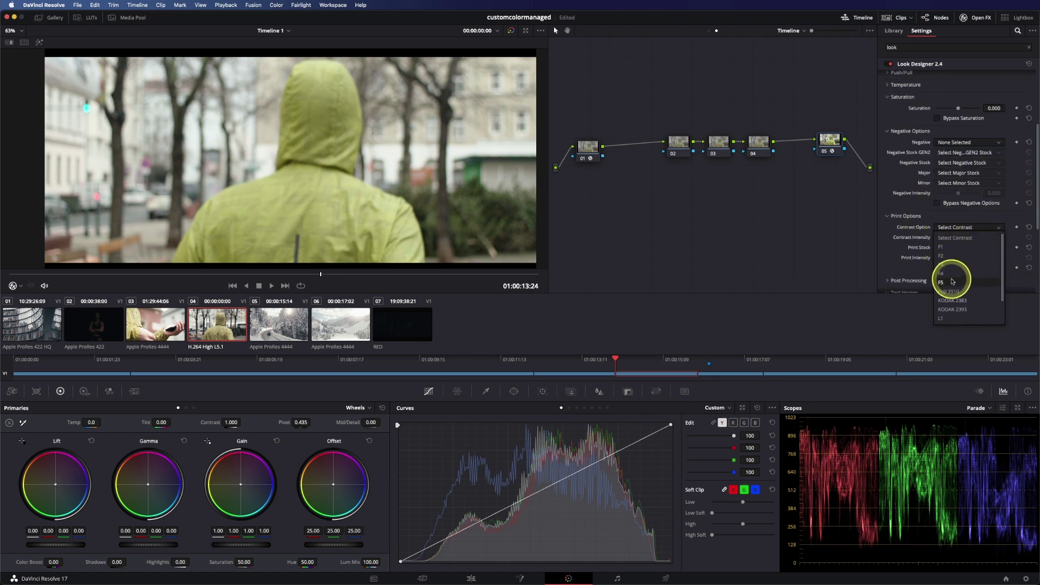
{"action": "left_click", "coordinate": [956, 300]}
{"action": "left_click", "coordinate": [959, 248]}
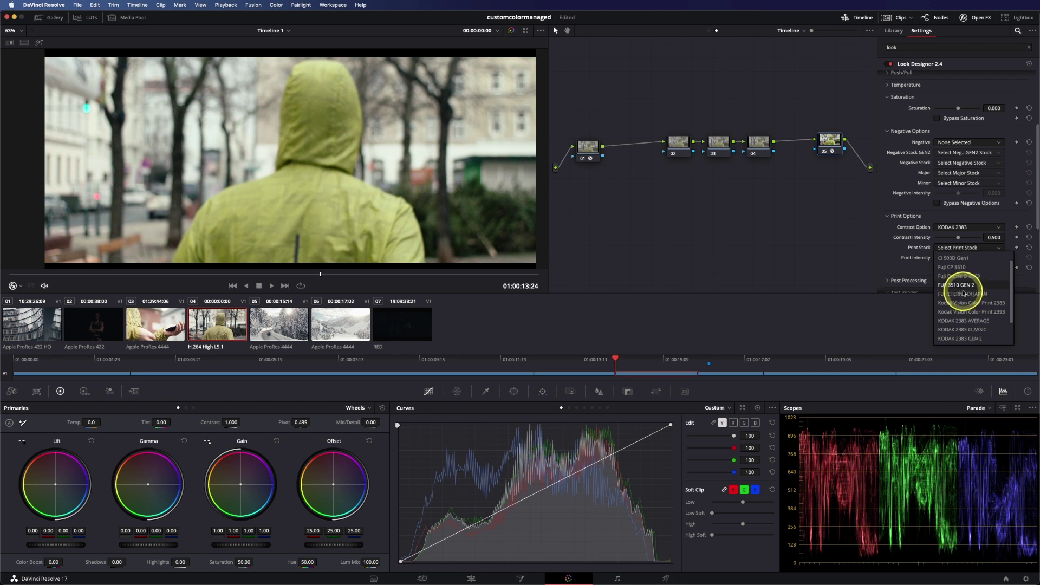
{"action": "scroll", "coordinate": [967, 314], "scroll_direction": "down", "scroll_amount": 3}
{"action": "left_click", "coordinate": [966, 324]}
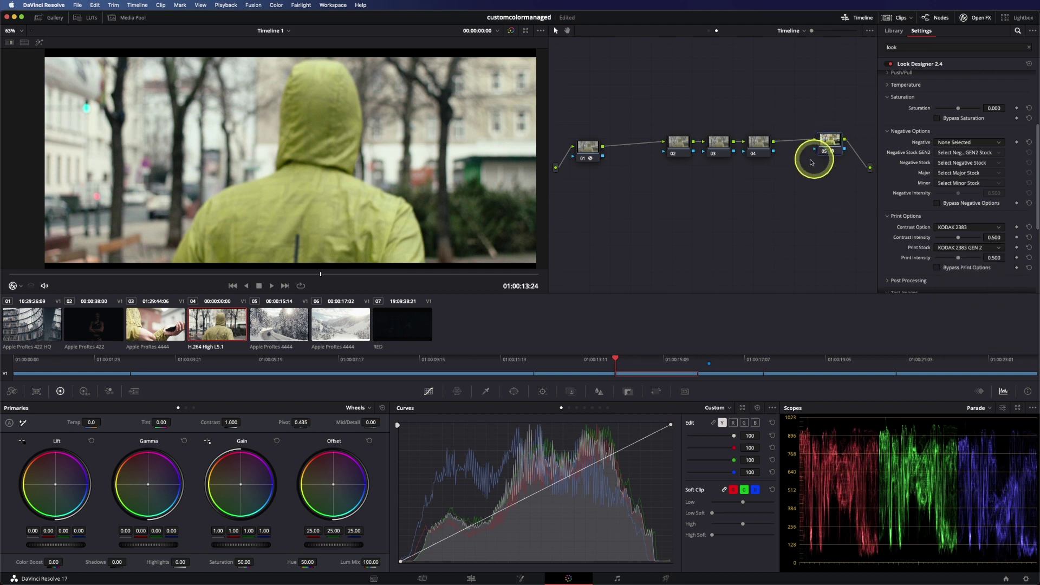
- Set node 01's Look Designer negative to Negative Stock GEN 2, KODAK 5274
{"action": "left_click", "coordinate": [588, 147]}
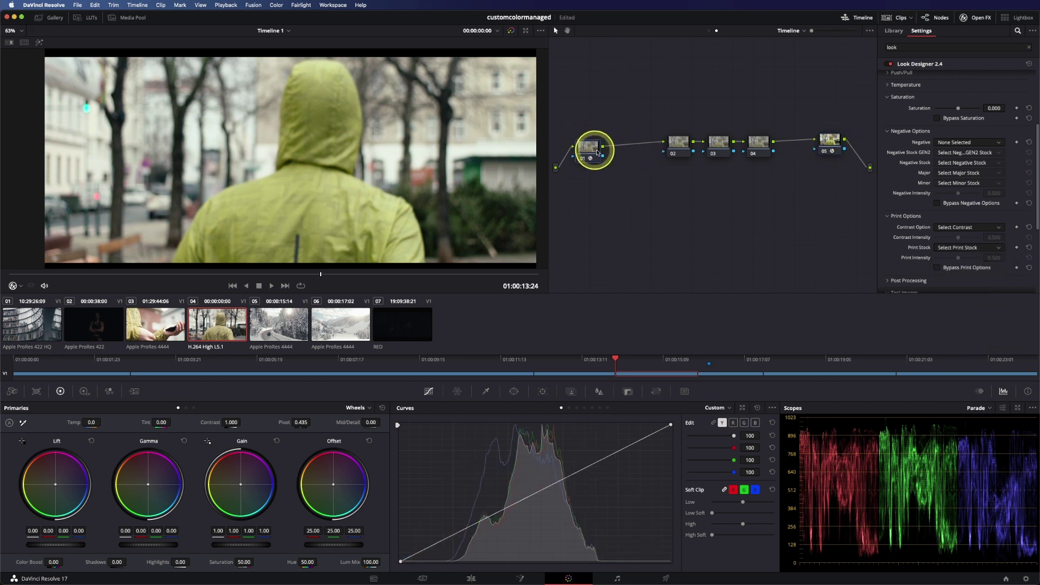
{"action": "left_click", "coordinate": [959, 143]}
{"action": "left_click", "coordinate": [953, 161]}
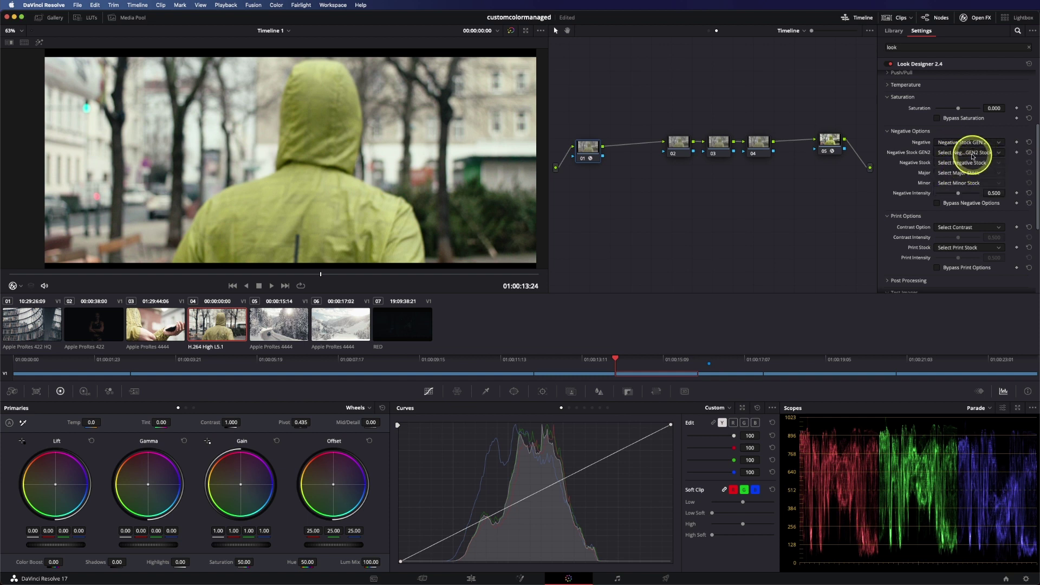
{"action": "left_click", "coordinate": [964, 153]}
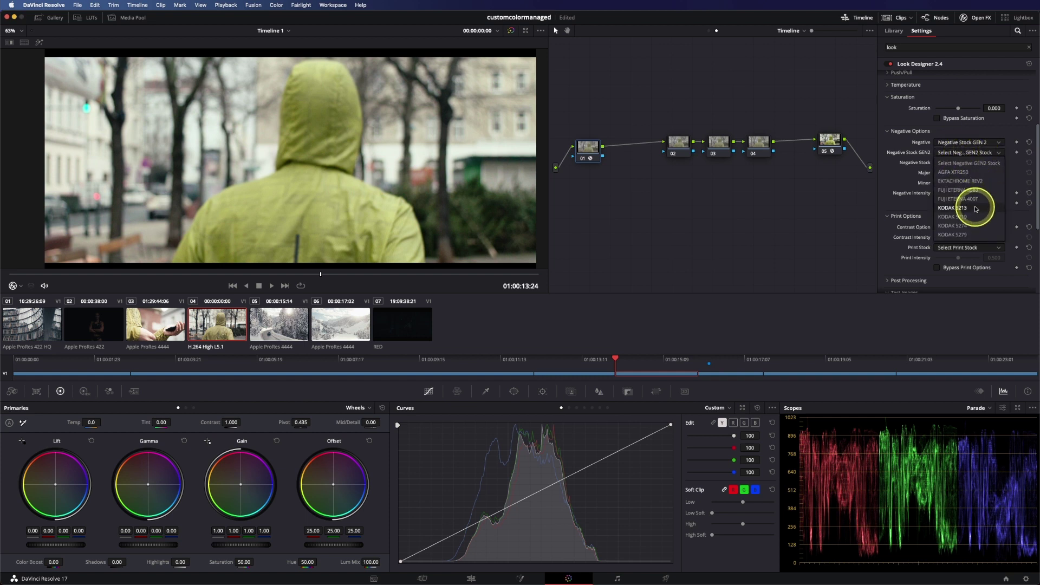
{"action": "left_click", "coordinate": [967, 225]}
{"action": "key", "text": "ctrl+z"}
{"action": "scroll", "coordinate": [925, 186], "scroll_direction": "up", "scroll_amount": 5}
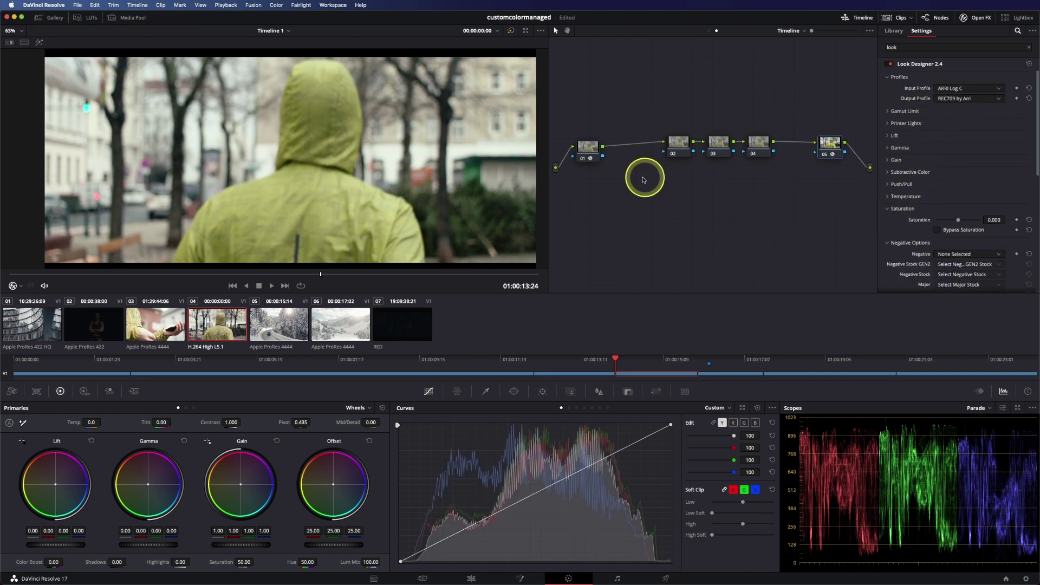
{"action": "left_click", "coordinate": [587, 146]}
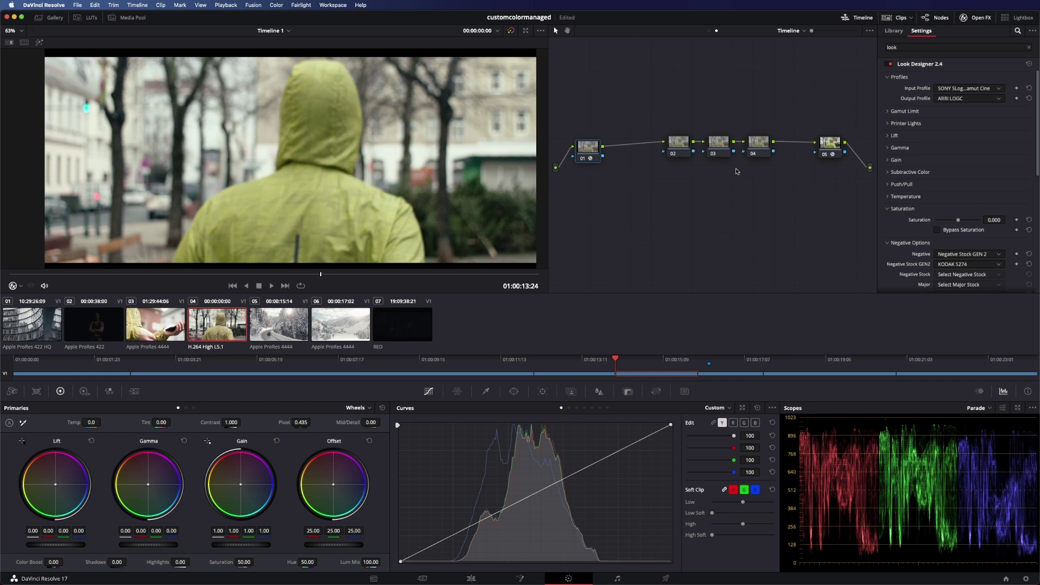
- Delete nodes 02 through 05, leaving node 01 centred in the node graph
{"action": "left_click", "coordinate": [984, 20]}
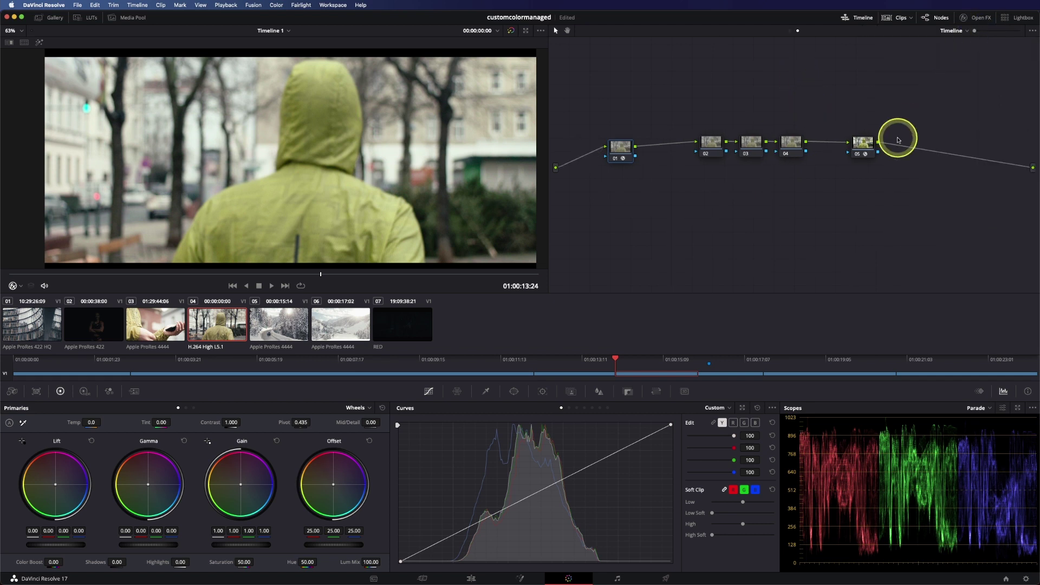
{"action": "left_click_drag", "start_coordinate": [891, 119], "coordinate": [580, 186]}
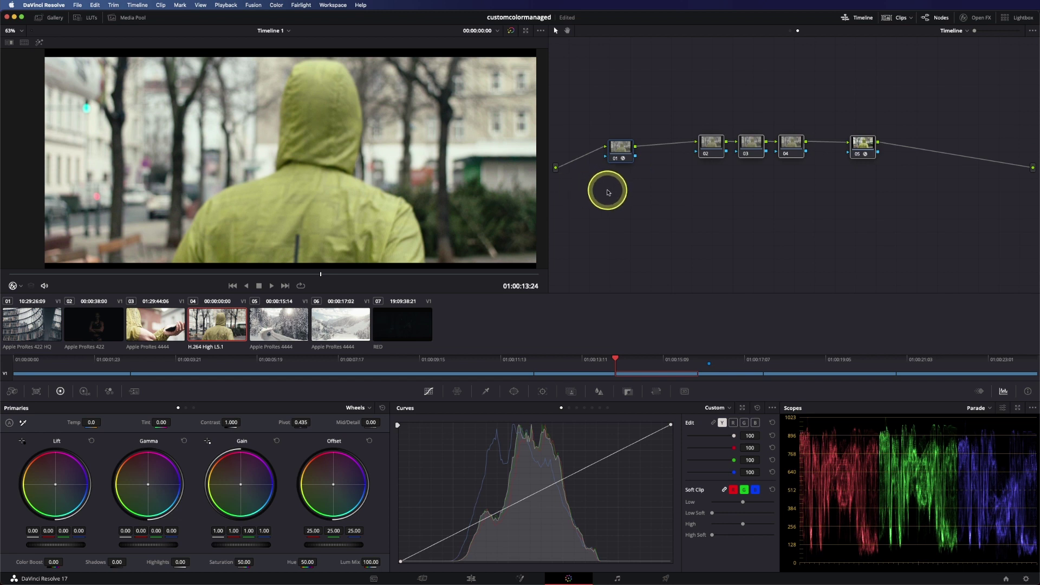
{"action": "key", "text": "Delete"}
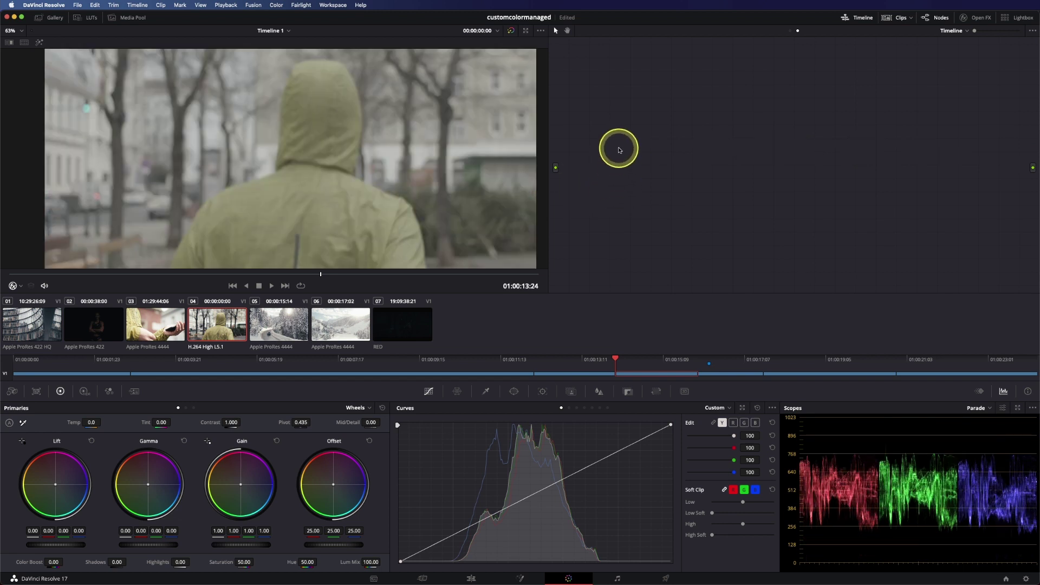
{"action": "left_click_drag", "start_coordinate": [618, 147], "coordinate": [708, 147]}
- Search the OpenFX plugins for 'filmb' and apply Filmbox to node 01
{"action": "left_click", "coordinate": [975, 17]}
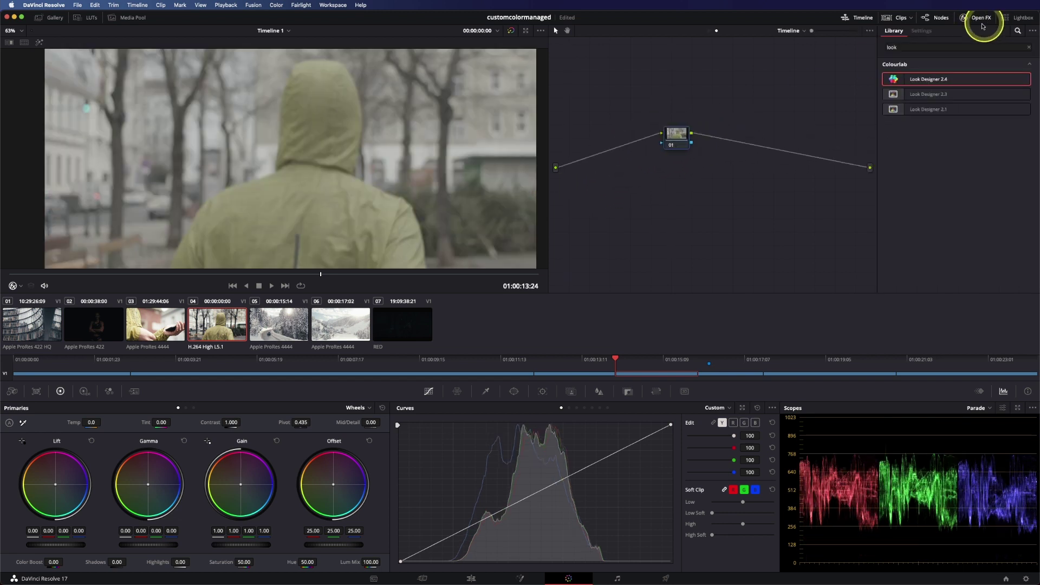
{"action": "left_click", "coordinate": [919, 44]}
{"action": "type", "text": "filmb"}
{"action": "left_click_drag", "start_coordinate": [916, 80], "coordinate": [678, 146]}
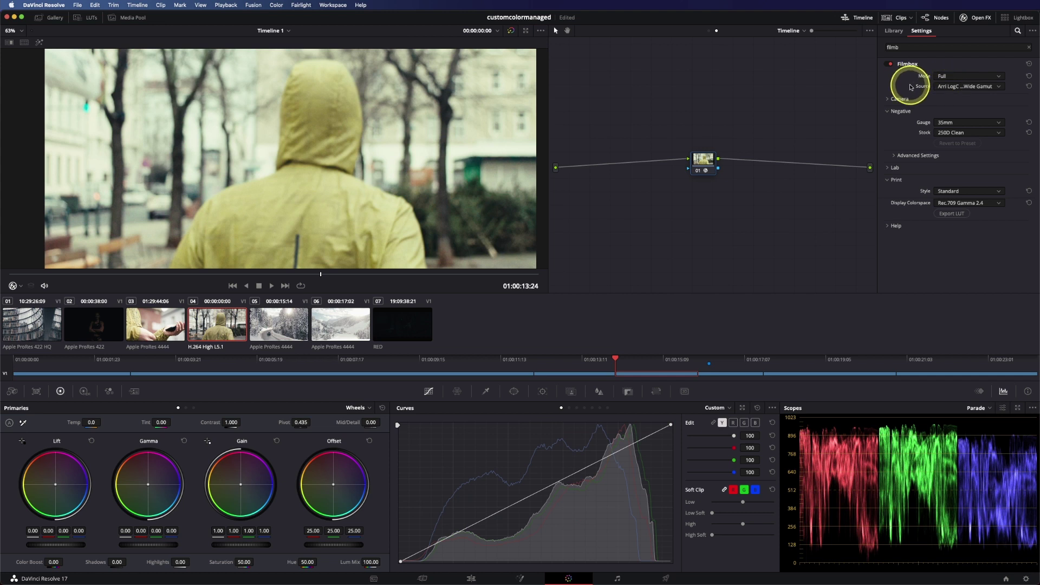
- Set Filmbox source to Sony S-Log3 | S-Gamut3.Cine, keeping Rec.709 Gamma 2.4 display and Full mode
{"action": "left_click", "coordinate": [965, 87]}
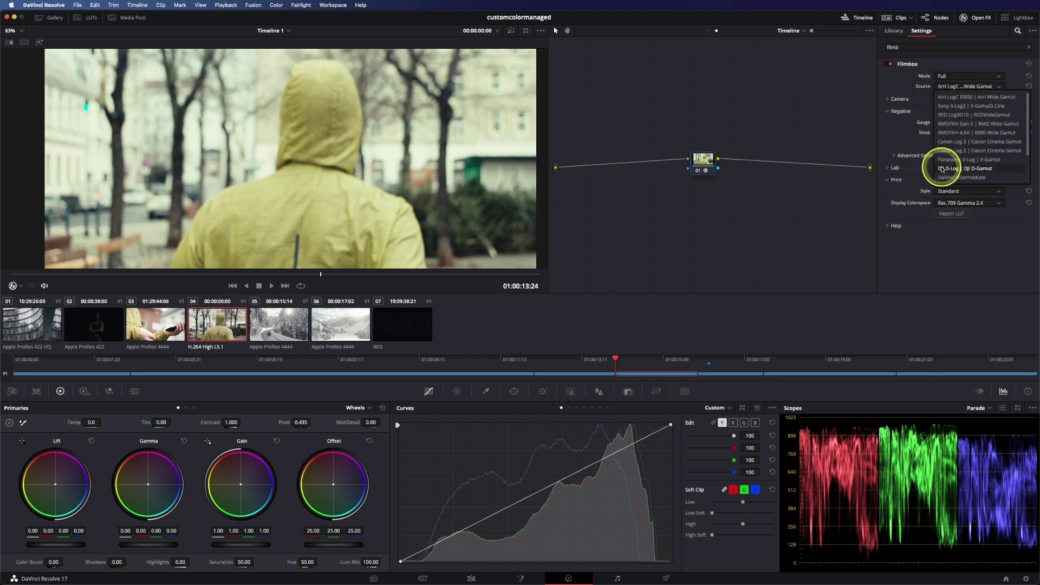
{"action": "left_click", "coordinate": [959, 106]}
{"action": "left_click", "coordinate": [967, 191]}
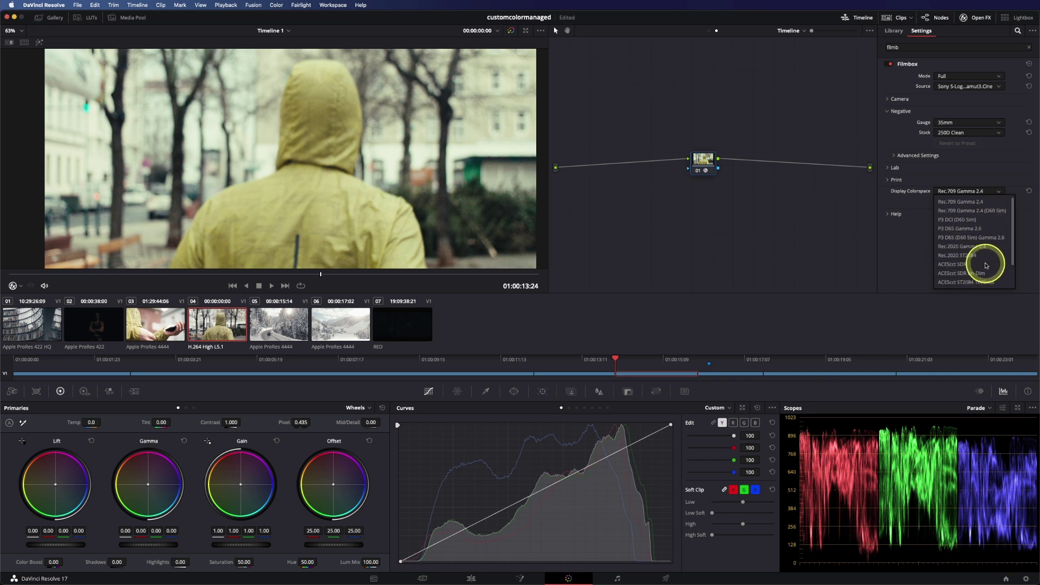
{"action": "left_click", "coordinate": [852, 255]}
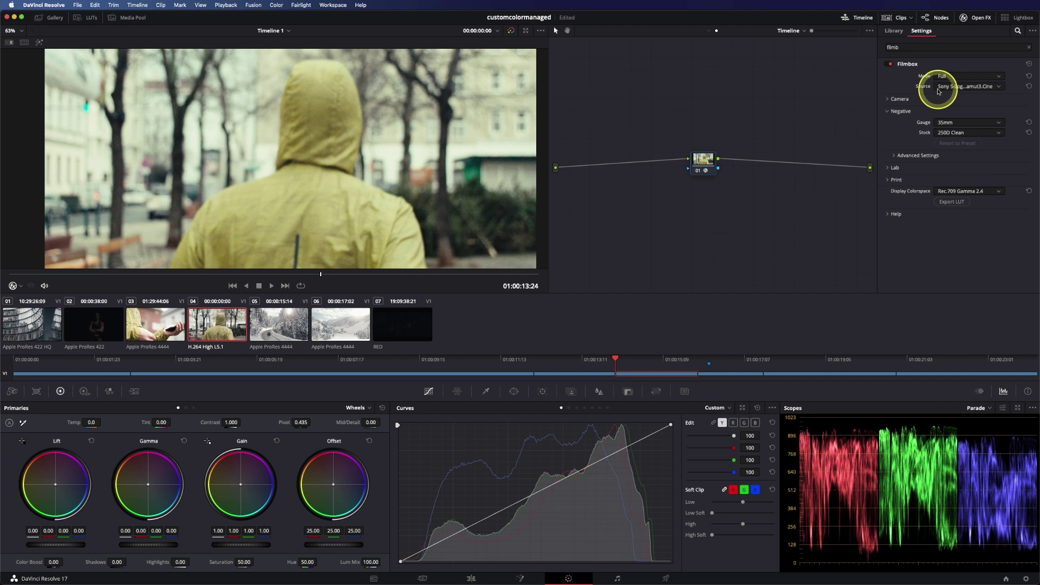
{"action": "left_click", "coordinate": [955, 77]}
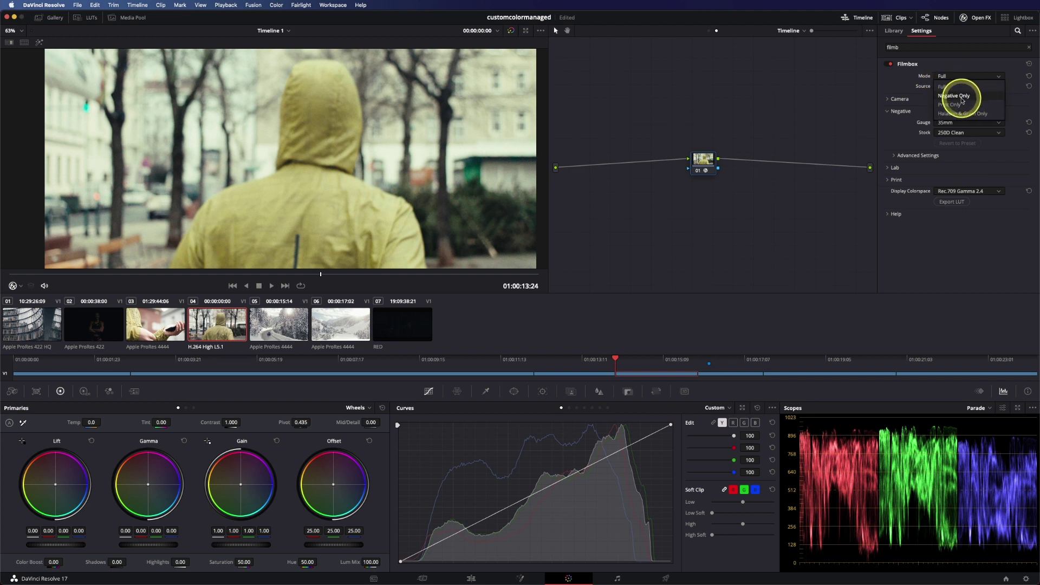
{"action": "left_click", "coordinate": [971, 121]}
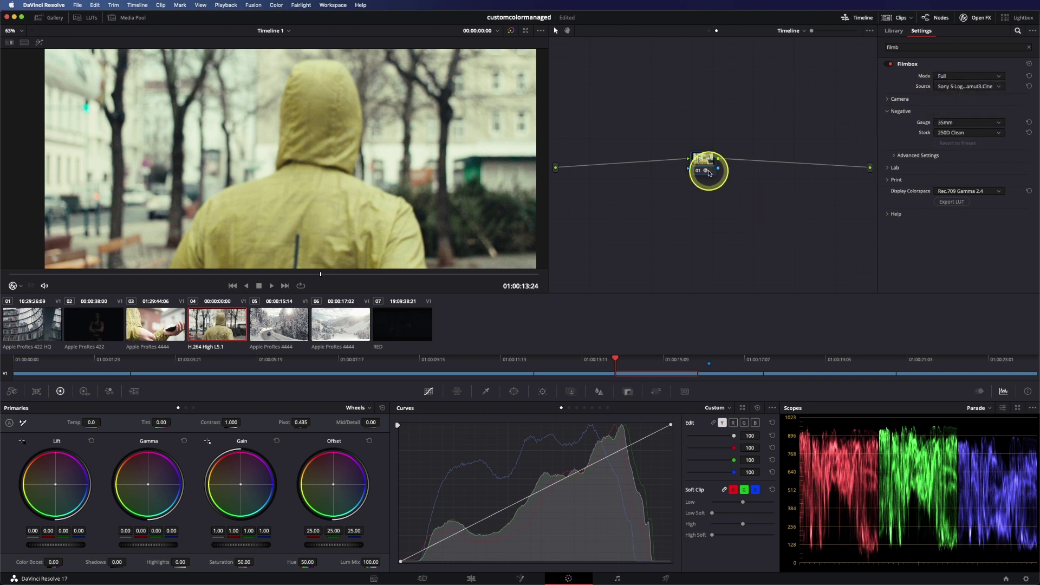
- Expand Filmbox's Camera, Lab, Print, Split Tone and Advanced Settings sections
{"action": "left_click_drag", "start_coordinate": [709, 172], "coordinate": [731, 179]}
{"action": "left_click", "coordinate": [896, 99]}
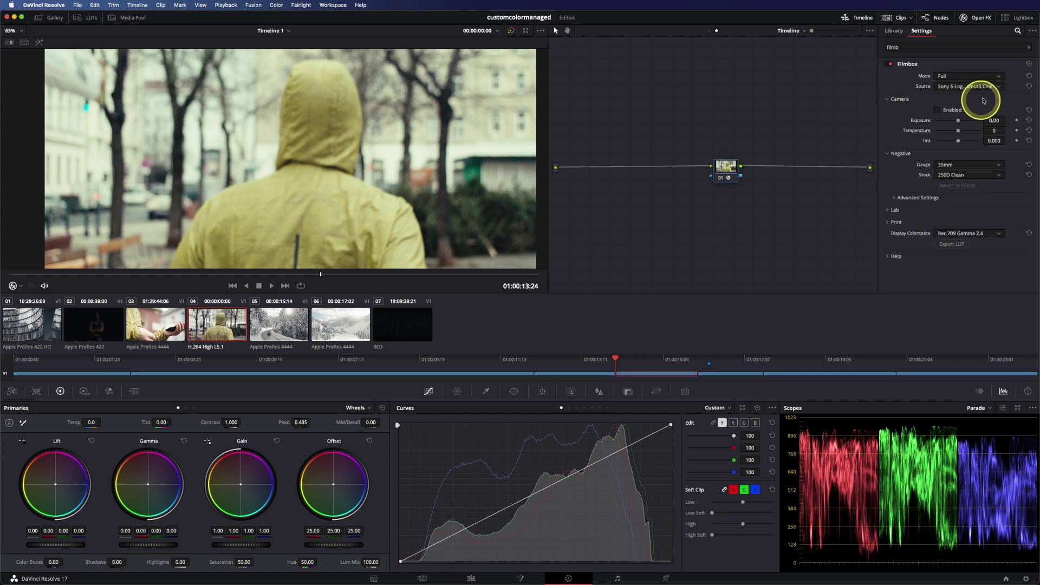
{"action": "left_click", "coordinate": [892, 209]}
{"action": "left_click", "coordinate": [889, 277]}
{"action": "scroll", "coordinate": [899, 232], "scroll_direction": "down", "scroll_amount": 2}
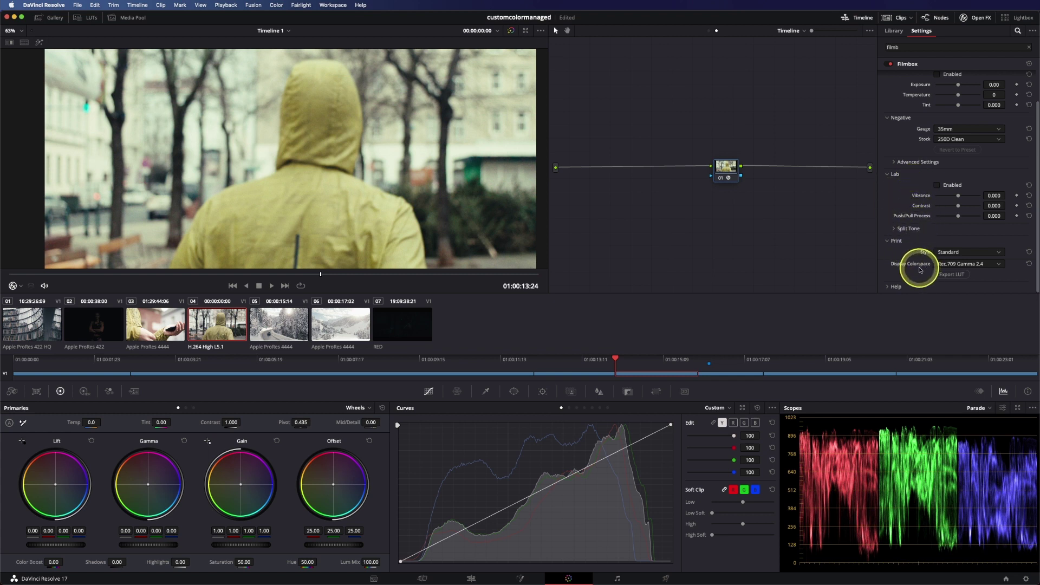
{"action": "left_click", "coordinate": [896, 229]}
{"action": "scroll", "coordinate": [902, 186], "scroll_direction": "up", "scroll_amount": 2}
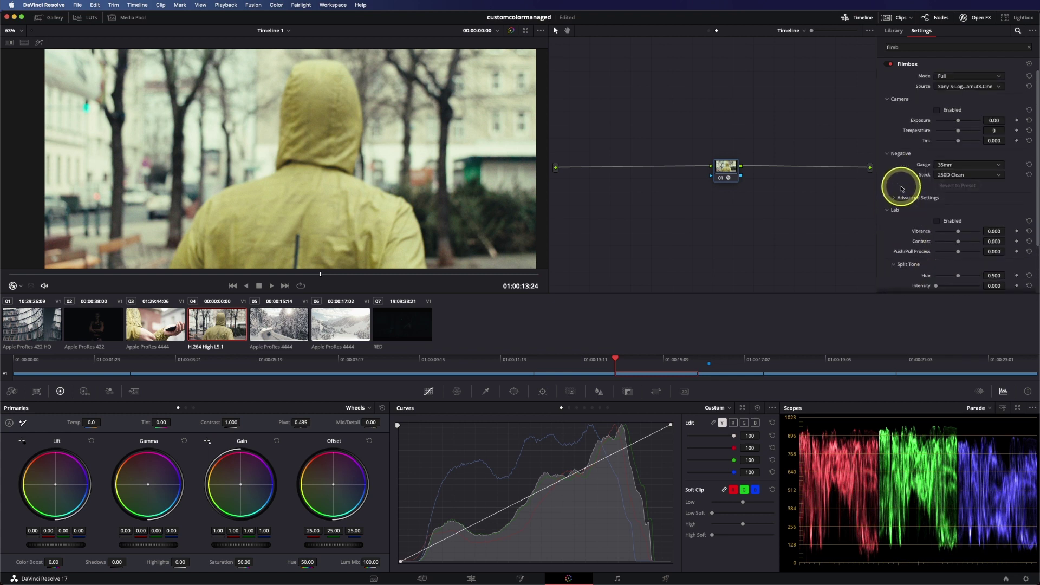
{"action": "left_click", "coordinate": [924, 197]}
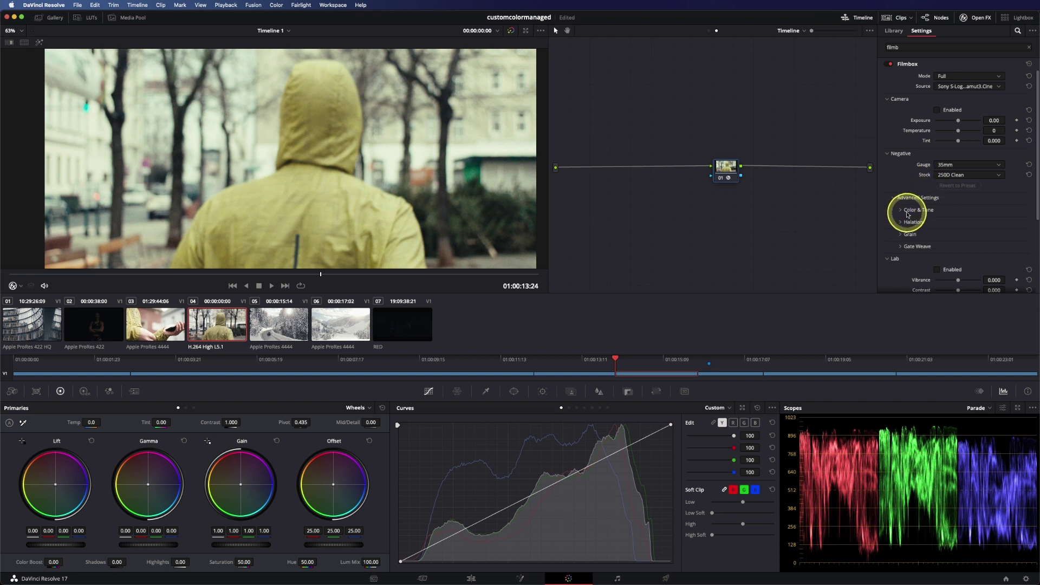